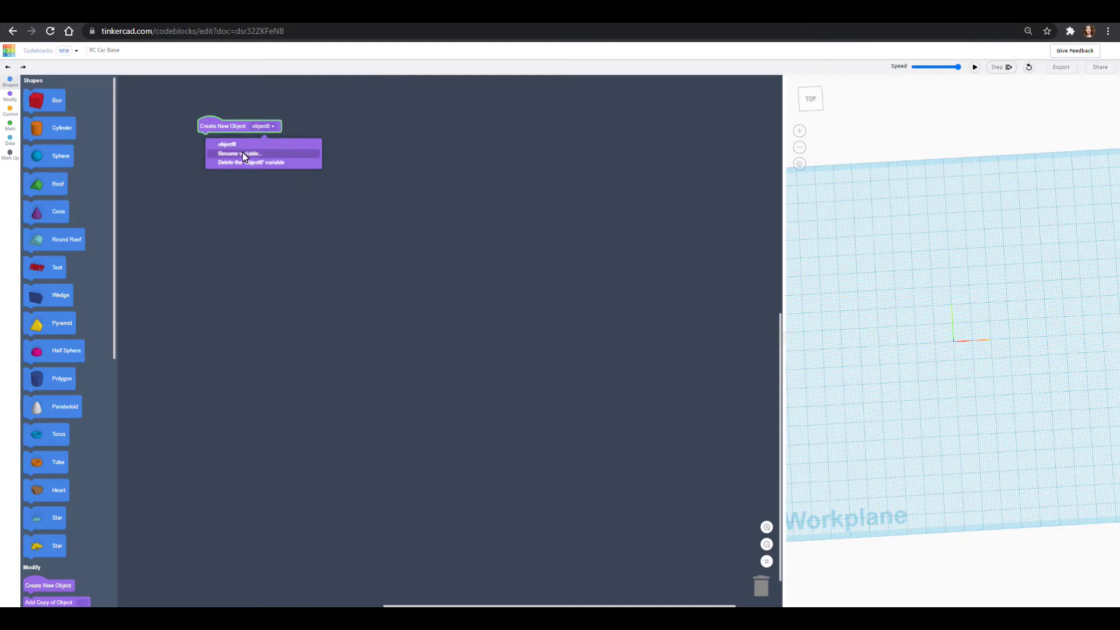
# Step: Rename the new object's variable to lego dot and add a cylinder to it
pyautogui.click(242, 154)
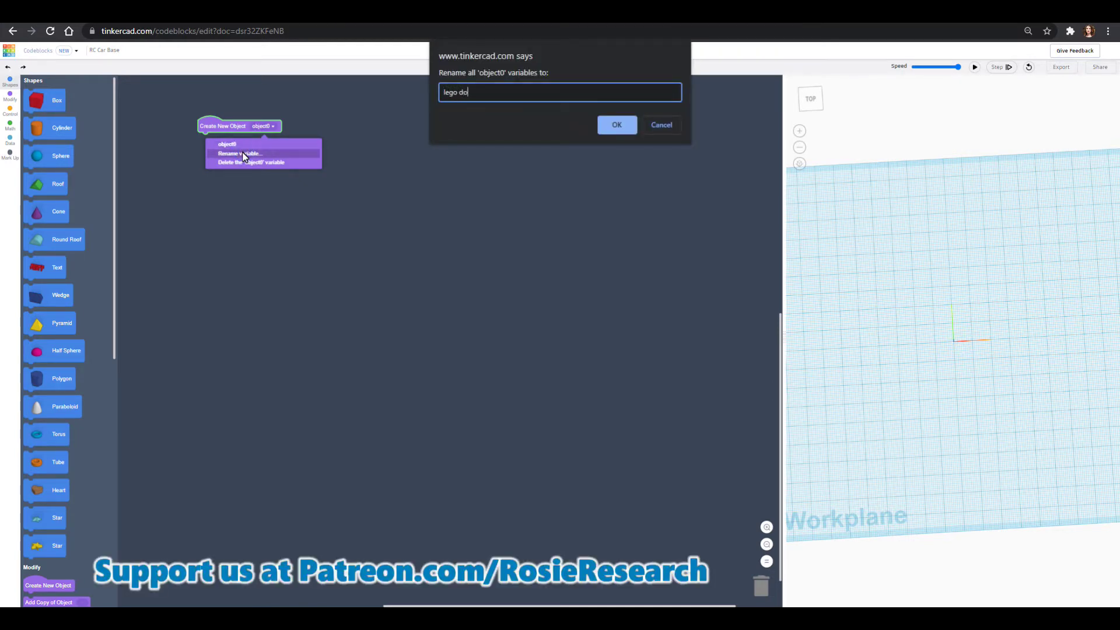
pyautogui.press('Return')
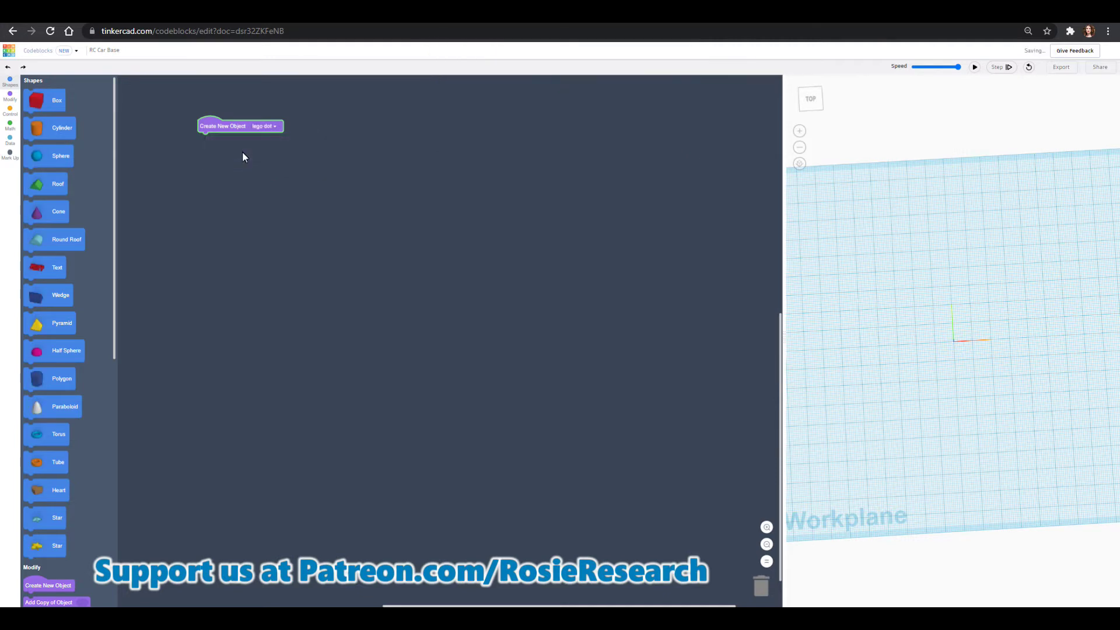
pyautogui.moveTo(61, 135); pyautogui.dragTo(221, 146)
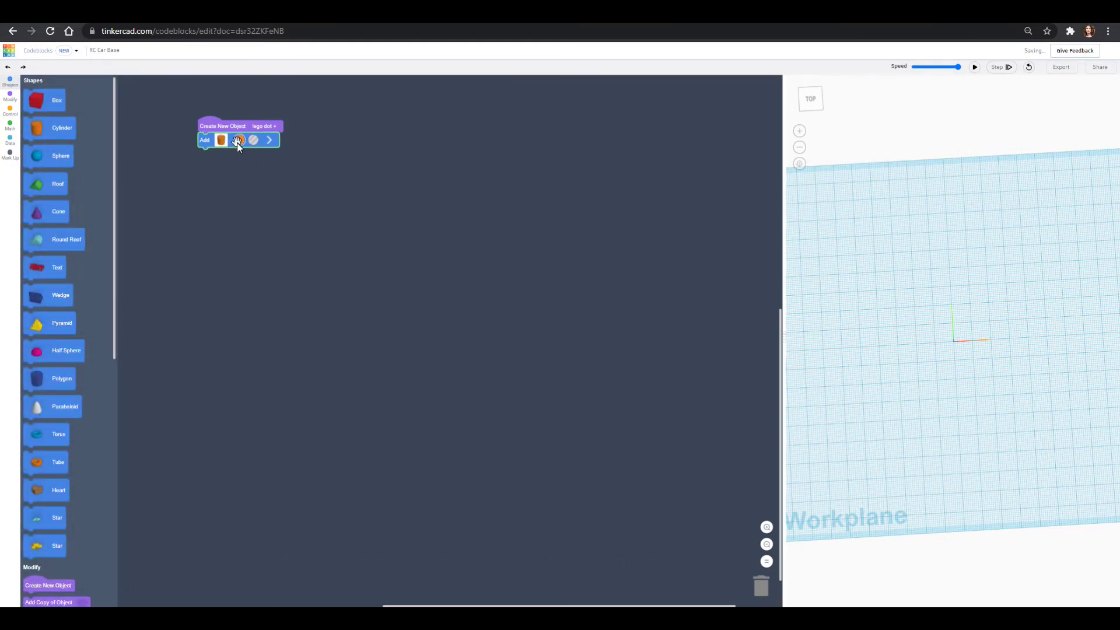
# Step: Set the cylinder's radius to 2.4, height to 2 and sides to 60
pyautogui.click(269, 140)
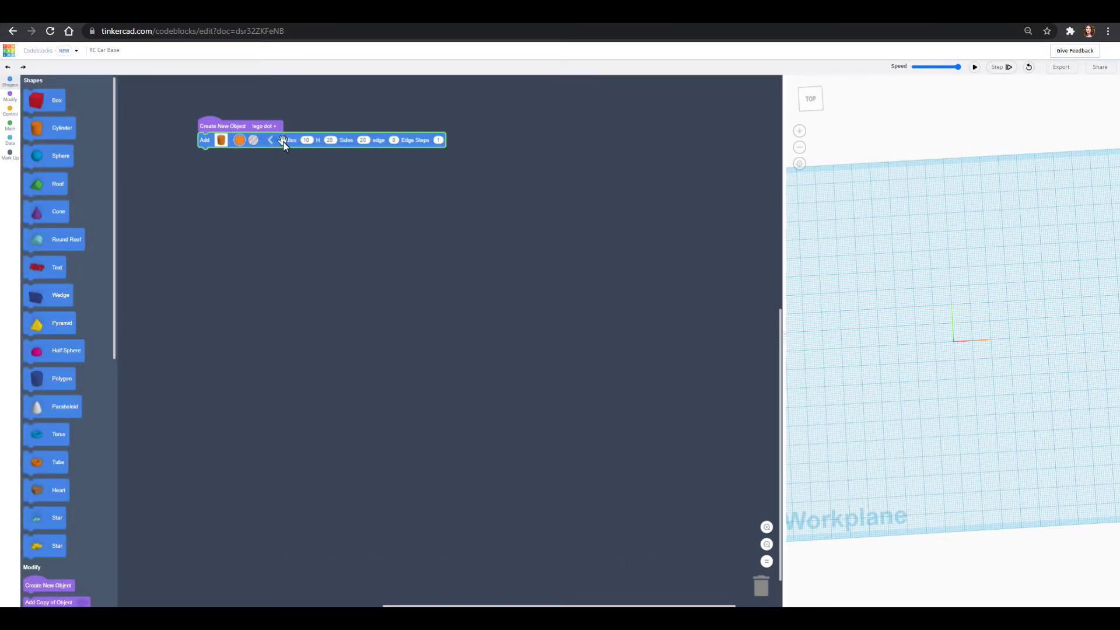
pyautogui.click(308, 140)
pyautogui.write('2.4')
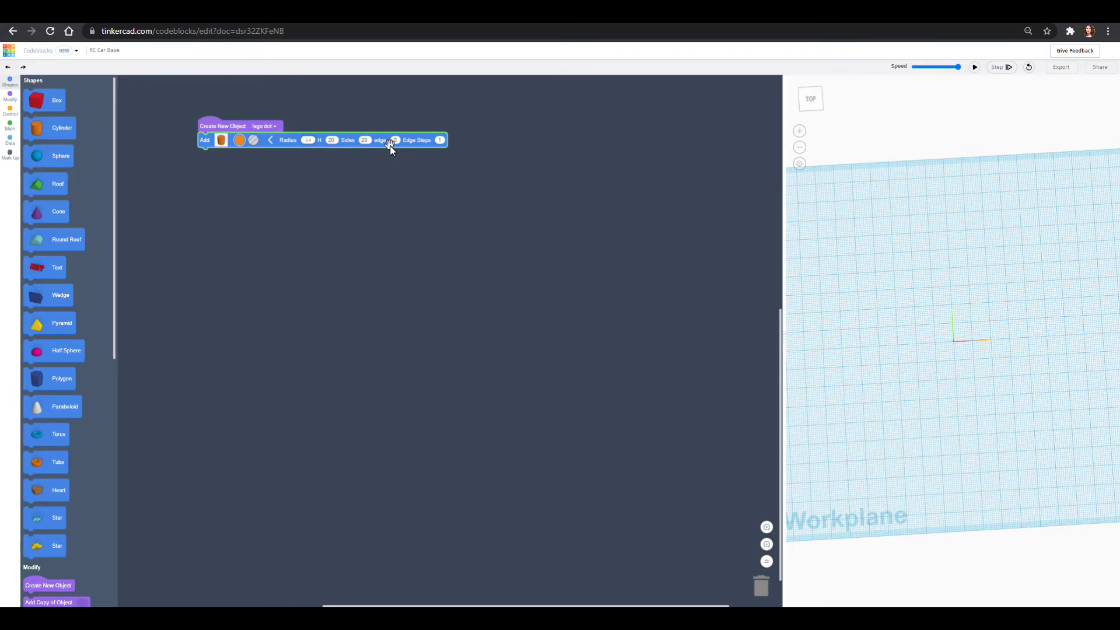
pyautogui.click(330, 140)
pyautogui.write('1')
pyautogui.click(362, 140)
pyautogui.write('64')
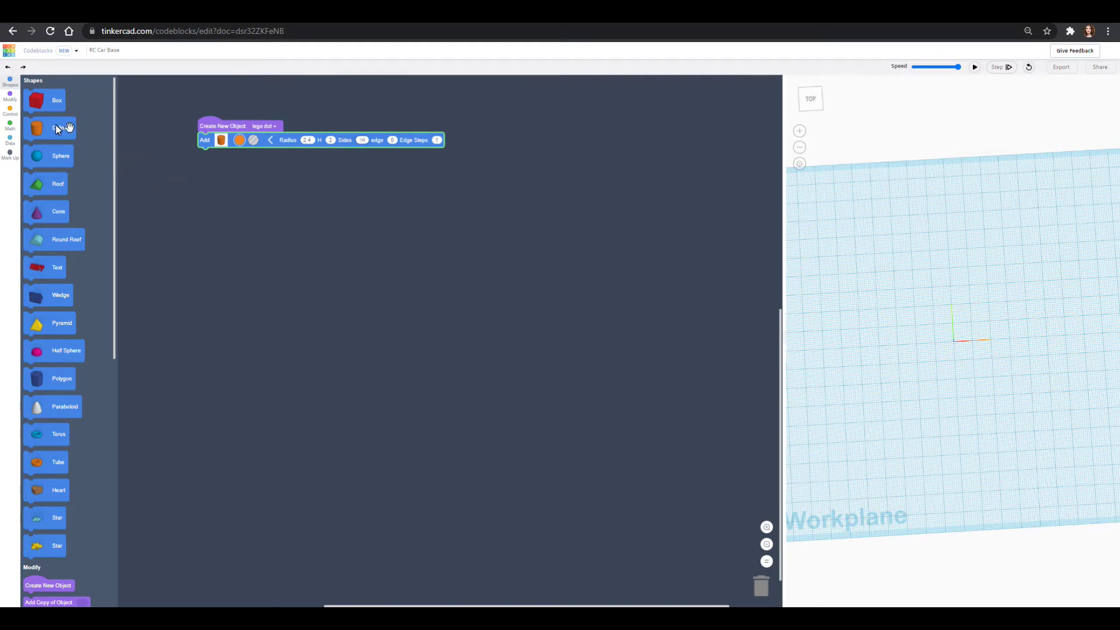
# Step: Add a Move block below the cylinder in lego dot with Z set to .85
pyautogui.click(10, 95)
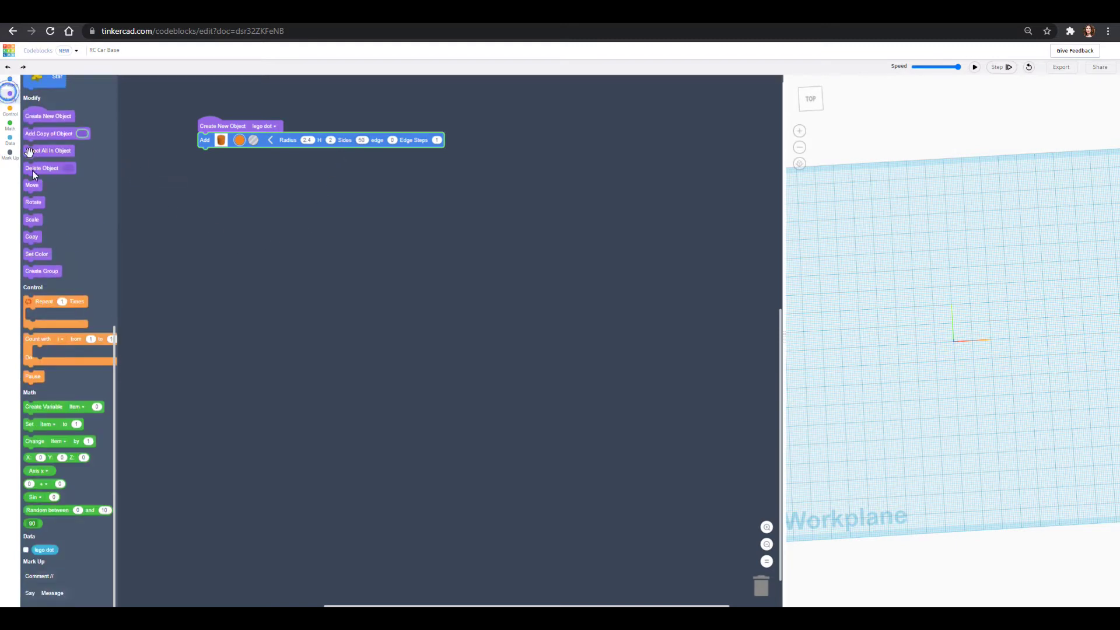
pyautogui.moveTo(32, 187); pyautogui.dragTo(209, 155)
pyautogui.click(278, 154)
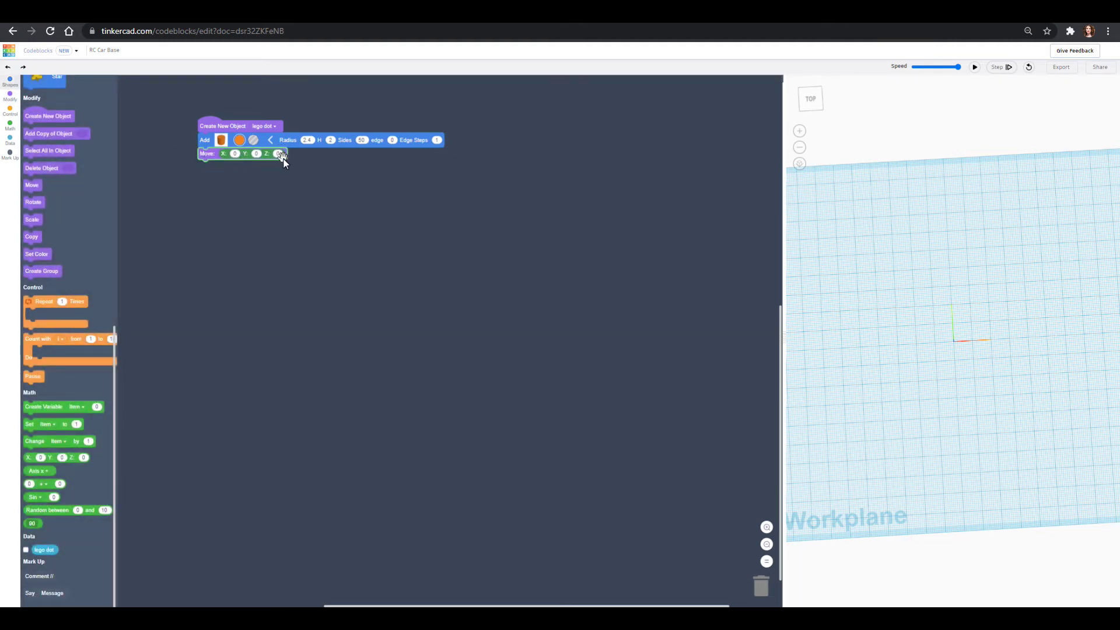
pyautogui.write('.25')
pyautogui.click(285, 187)
# Step: Create a new object below the lego dot blocks and name it lego line
pyautogui.moveTo(51, 121); pyautogui.dragTo(222, 194)
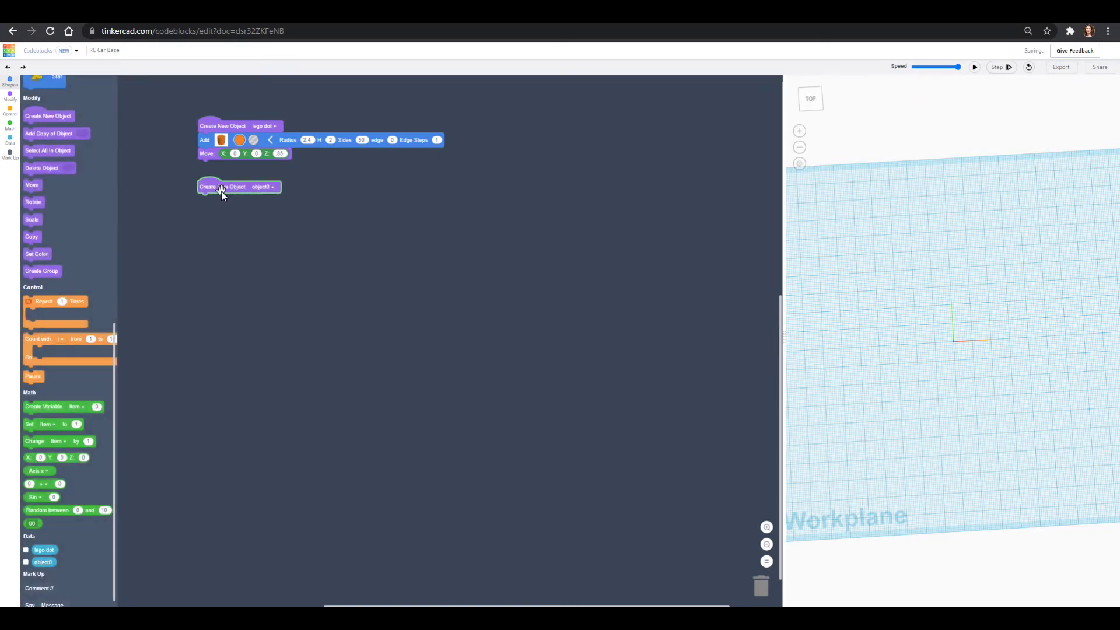
pyautogui.click(264, 186)
pyautogui.click(257, 223)
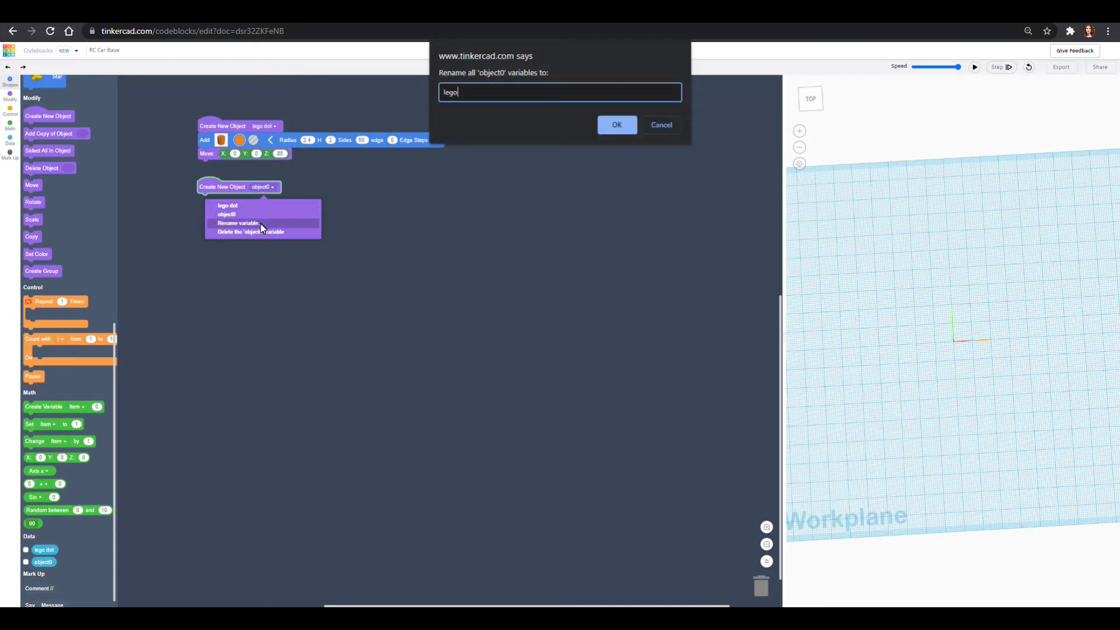
pyautogui.press('Return')
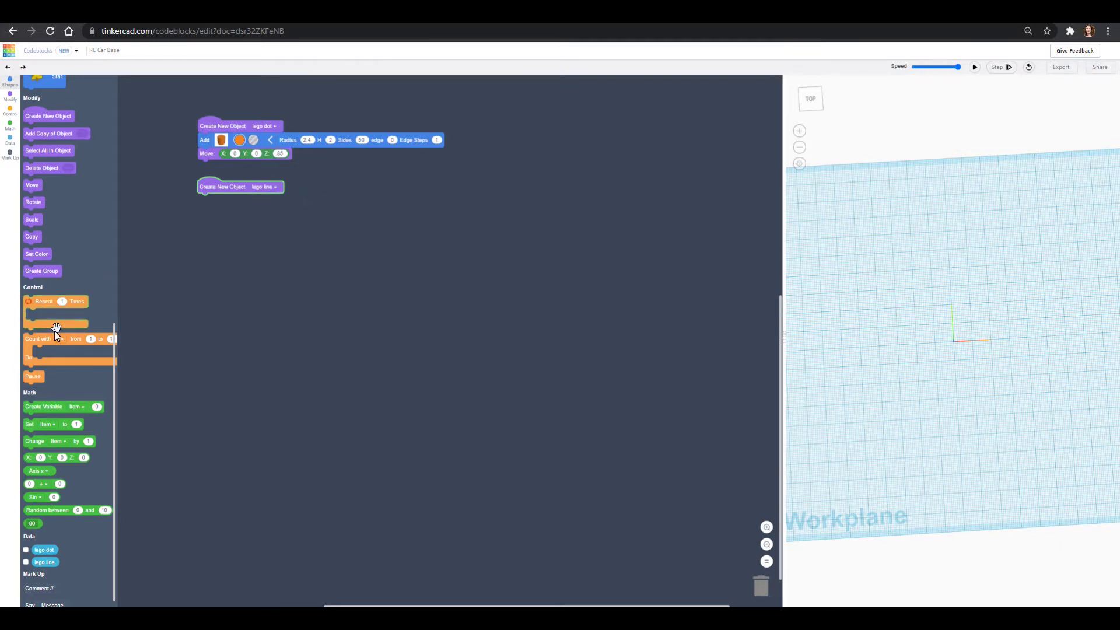
# Step: Add a count loop with i from 1 to 6 to lego line, containing a copy of lego dot
pyautogui.moveTo(33, 340); pyautogui.dragTo(207, 206)
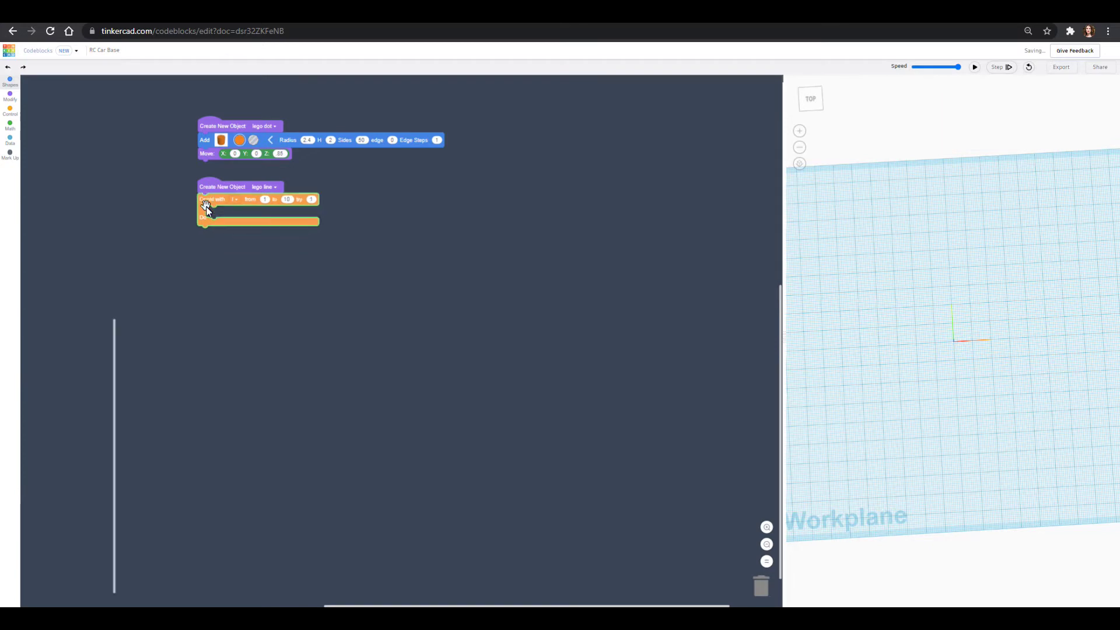
pyautogui.click(289, 199)
pyautogui.write('8')
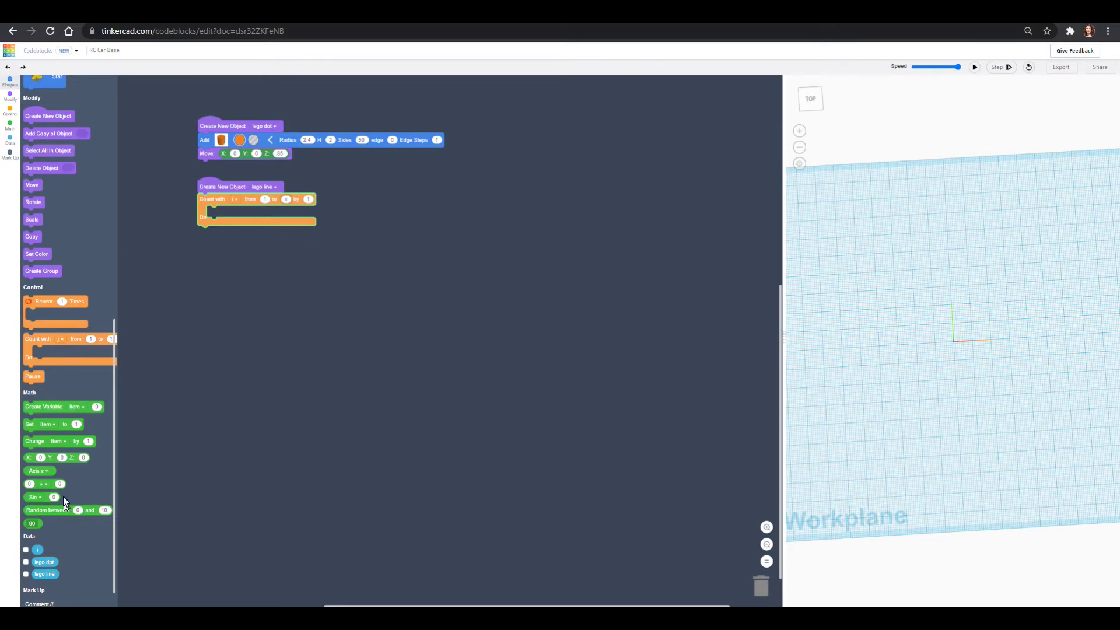
pyautogui.moveTo(45, 136); pyautogui.dragTo(230, 219)
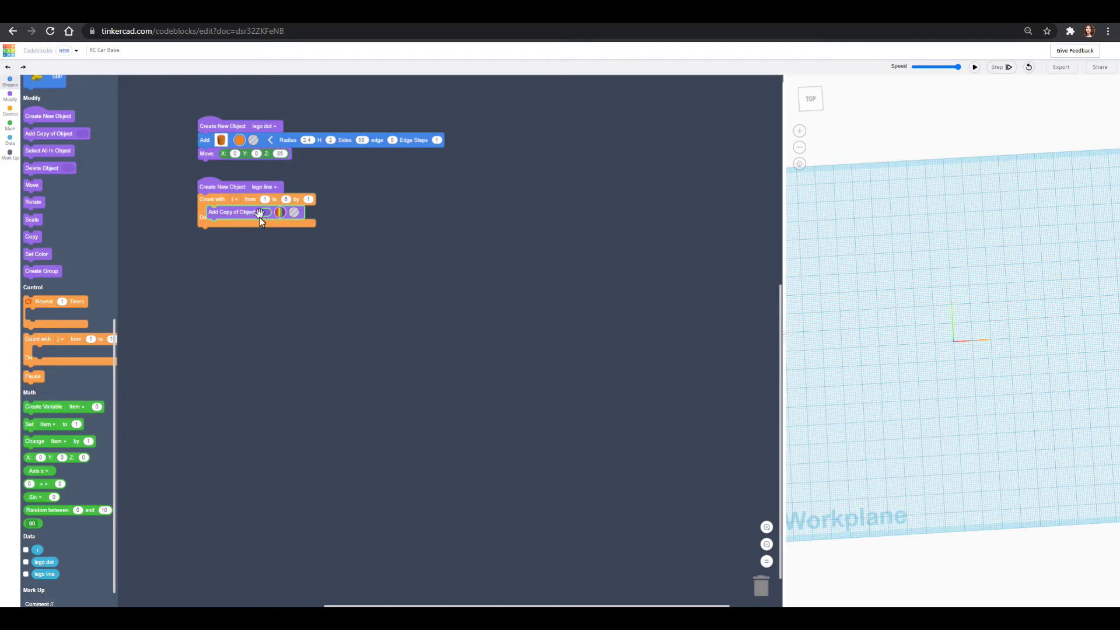
pyautogui.moveTo(49, 569); pyautogui.dragTo(281, 225)
# Step: Add a Move block inside the lego line loop with X set to i multiplied by 8
pyautogui.click(10, 95)
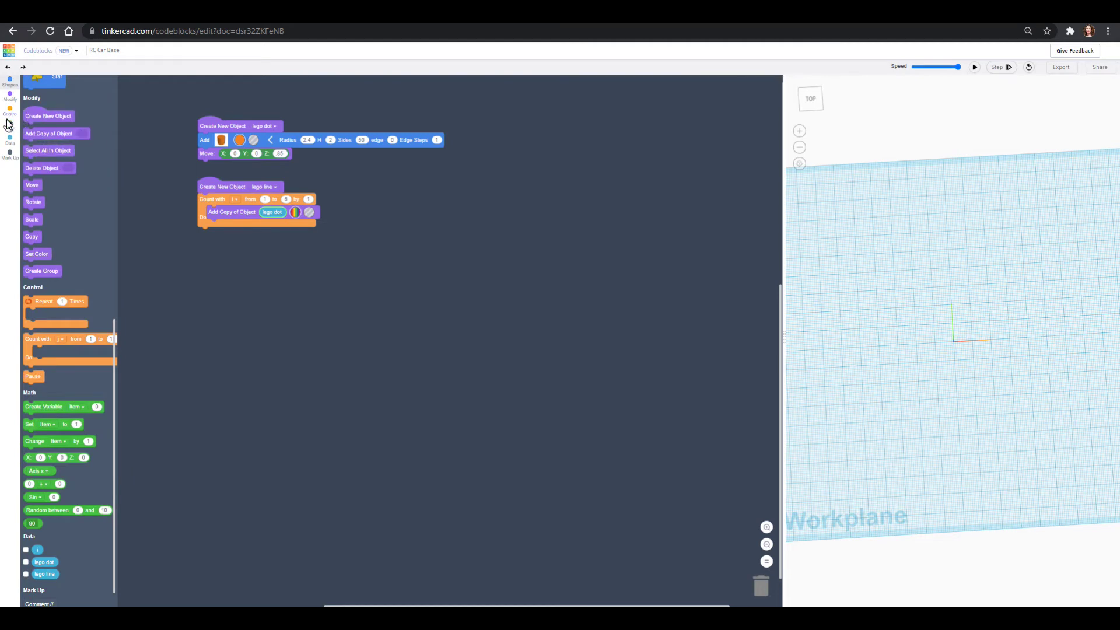
pyautogui.moveTo(41, 187); pyautogui.dragTo(224, 226)
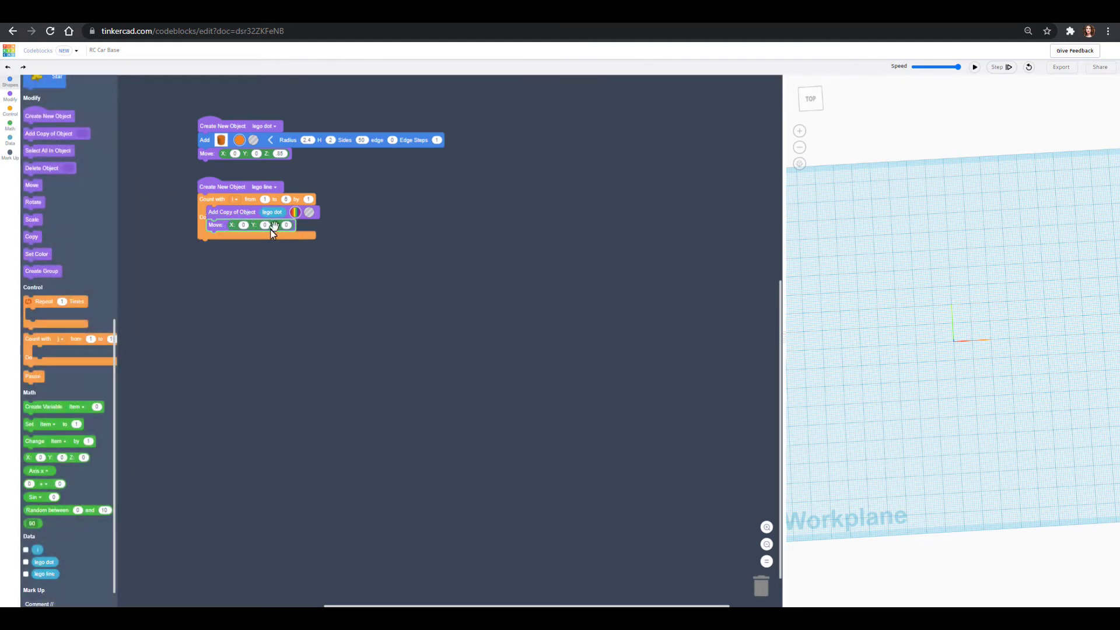
pyautogui.moveTo(57, 483); pyautogui.dragTo(241, 277)
pyautogui.moveTo(39, 551); pyautogui.dragTo(228, 286)
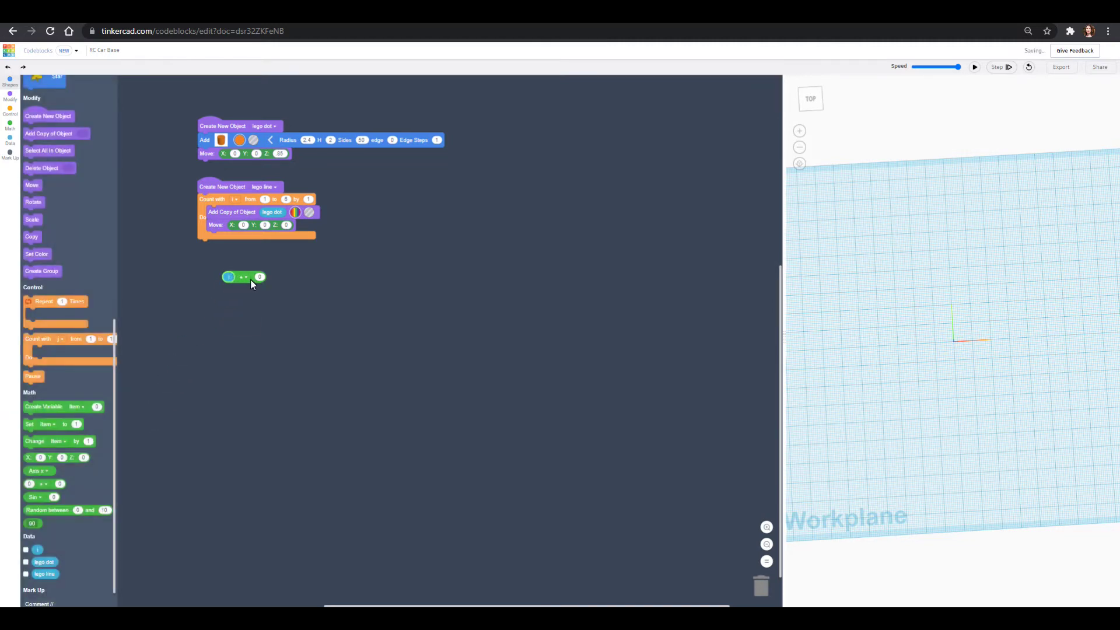
pyautogui.click(249, 279)
pyautogui.click(248, 310)
pyautogui.click(257, 277)
pyautogui.write('8')
pyautogui.moveTo(250, 275); pyautogui.dragTo(263, 232)
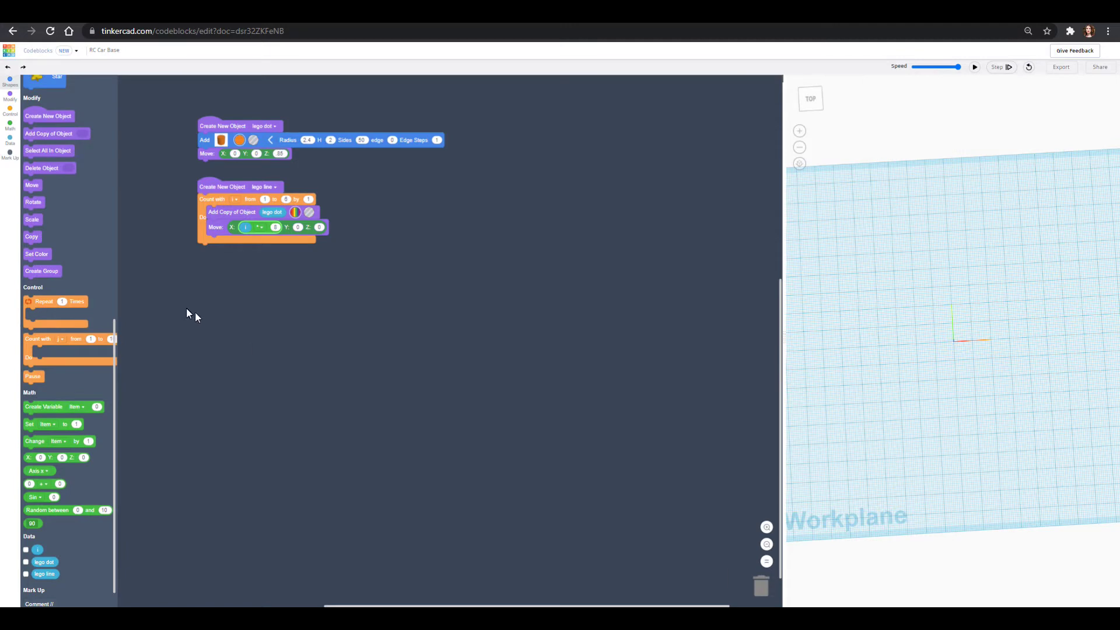
# Step: Group the dots after the lego line loop and move the group by X -28 and Y 74
pyautogui.moveTo(42, 273); pyautogui.dragTo(215, 264)
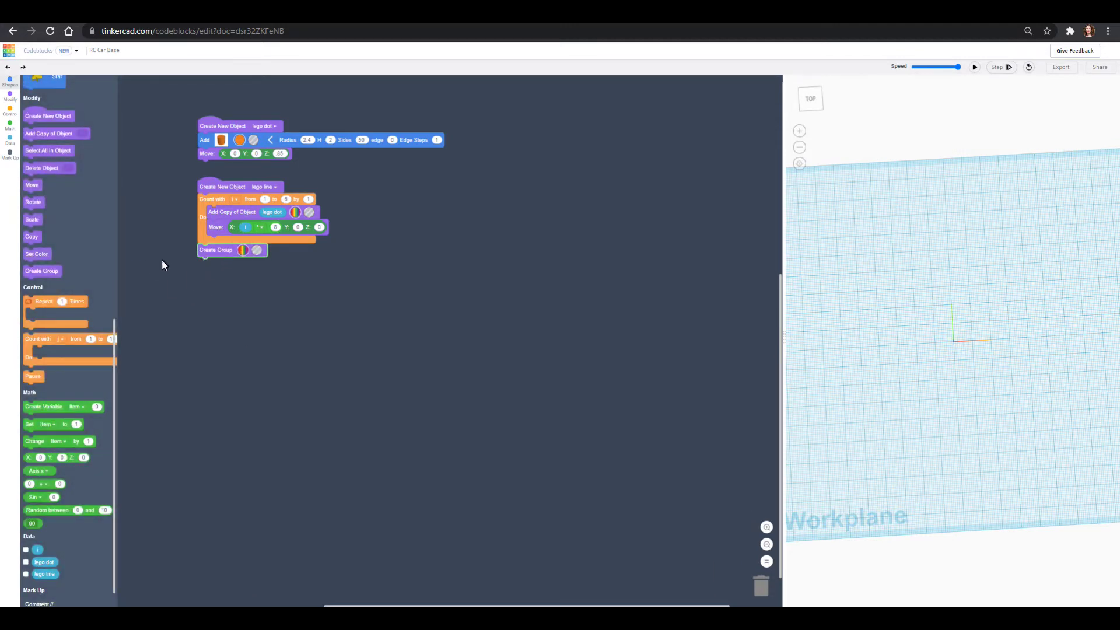
pyautogui.moveTo(33, 189); pyautogui.dragTo(206, 268)
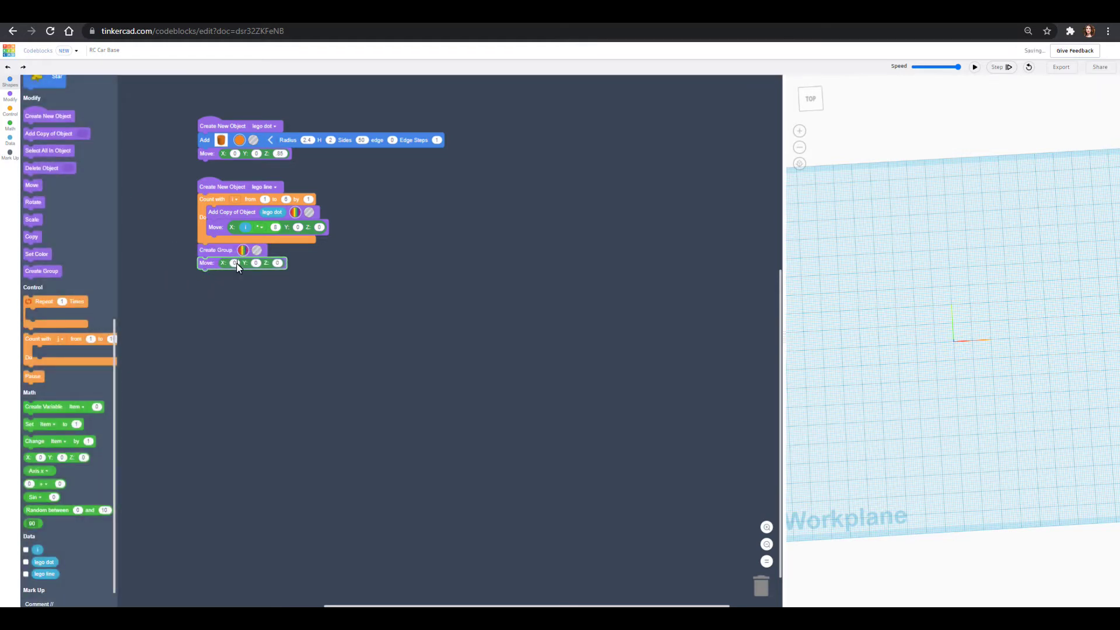
pyautogui.write('-28-28')
pyautogui.click(260, 263)
pyautogui.write('8')
pyautogui.write('4')
# Step: Run the code and view the generated row of dots on the workplane
pyautogui.click(975, 67)
pyautogui.moveTo(993, 412); pyautogui.dragTo(933, 307, button='right')
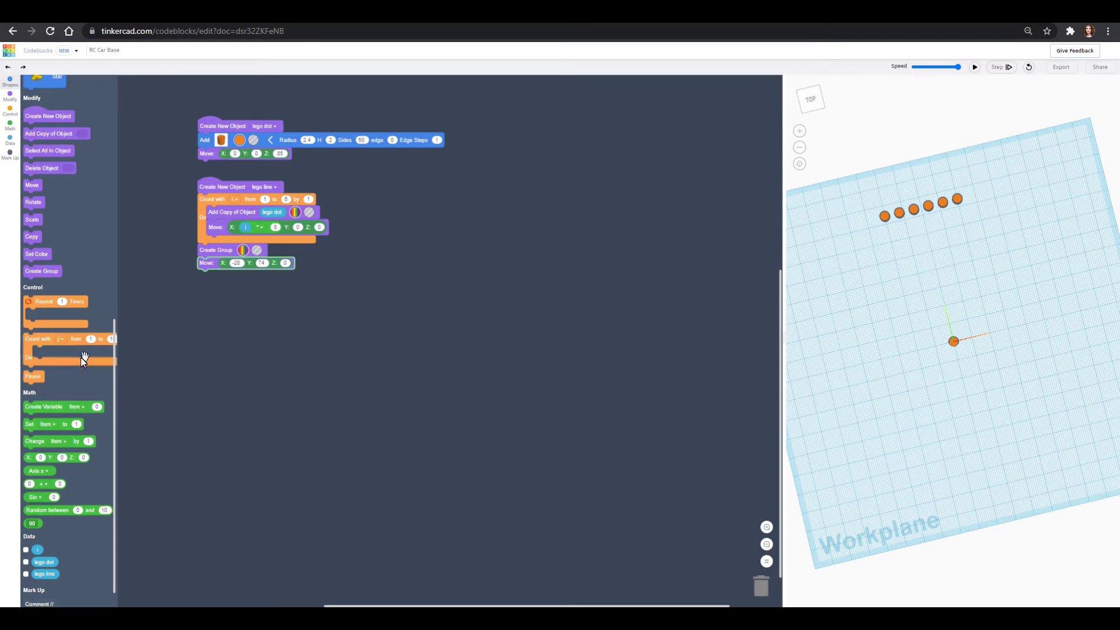
# Step: Create a new object below the lego line blocks and name it lego plane
pyautogui.moveTo(36, 113); pyautogui.dragTo(215, 296)
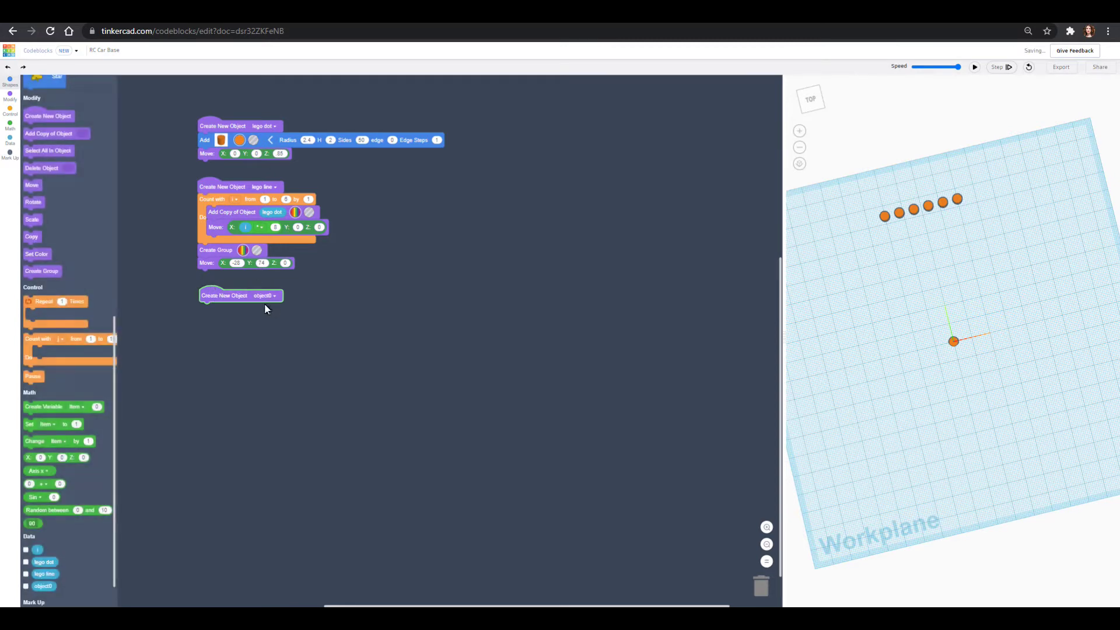
pyautogui.click(264, 298)
pyautogui.click(262, 341)
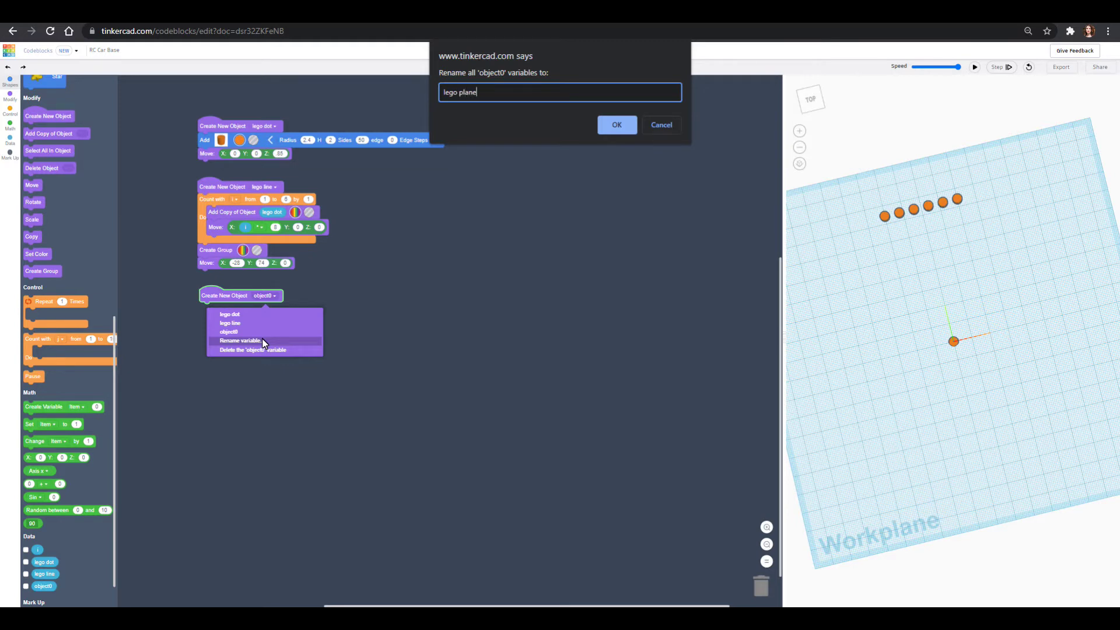
pyautogui.click(604, 126)
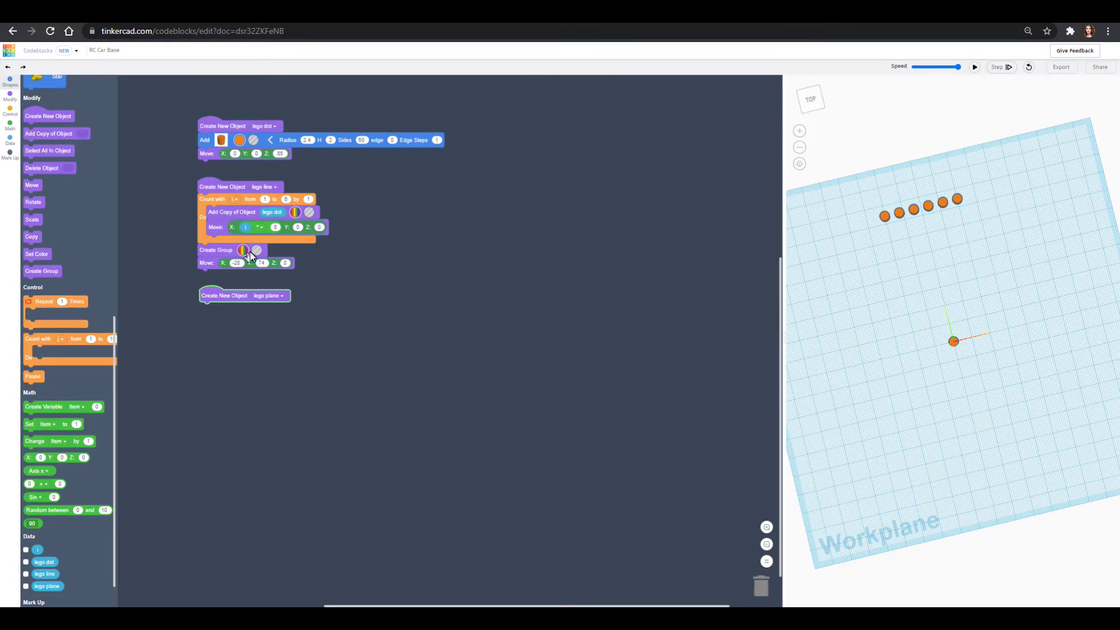
# Step: Add a count loop with j from 1 to 5 to lego plane, containing a copy of lego line
pyautogui.moveTo(47, 339); pyautogui.dragTo(223, 314)
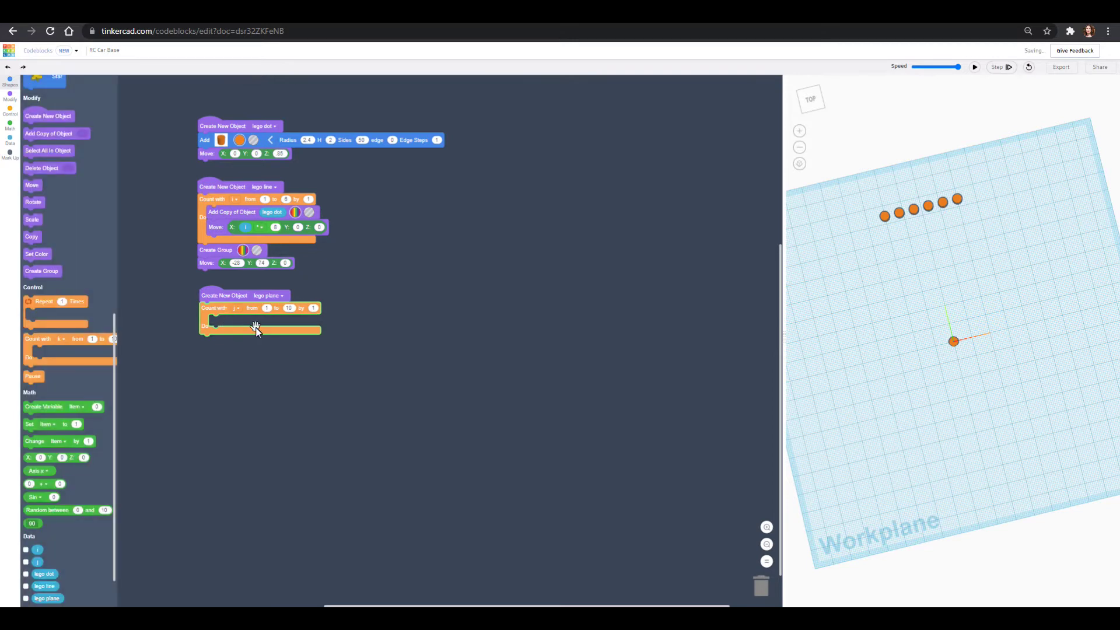
pyautogui.click(290, 308)
pyautogui.write('8')
pyautogui.moveTo(50, 132); pyautogui.dragTo(239, 324)
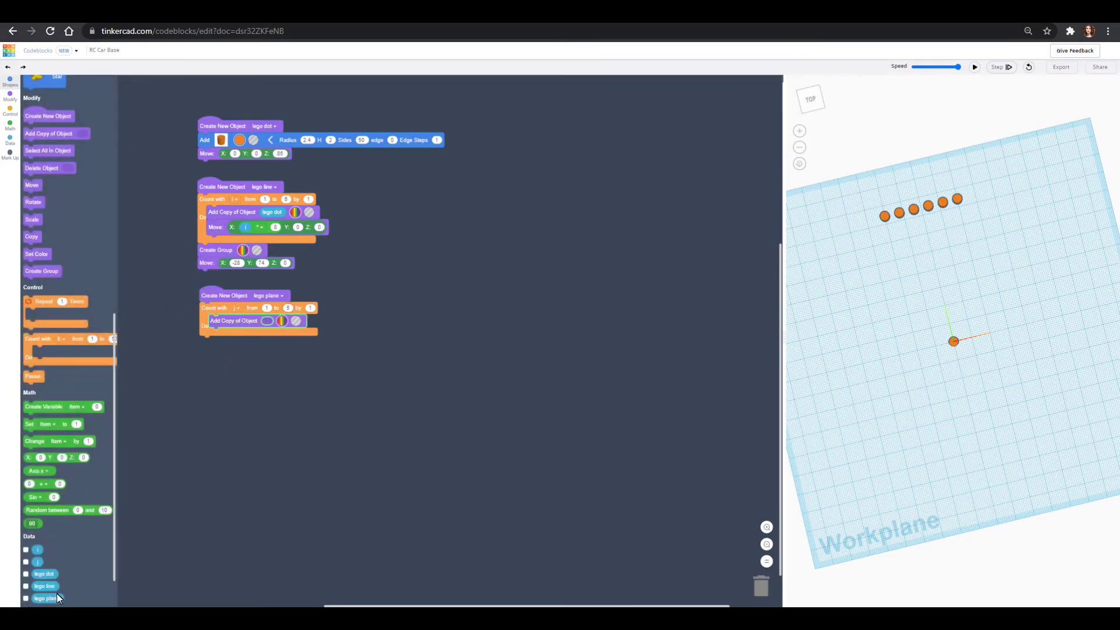
pyautogui.moveTo(47, 590); pyautogui.dragTo(273, 322)
# Step: Add a Move block inside the lego plane loop with Y set to j multiplied by -8
pyautogui.moveTo(32, 186); pyautogui.dragTo(229, 340)
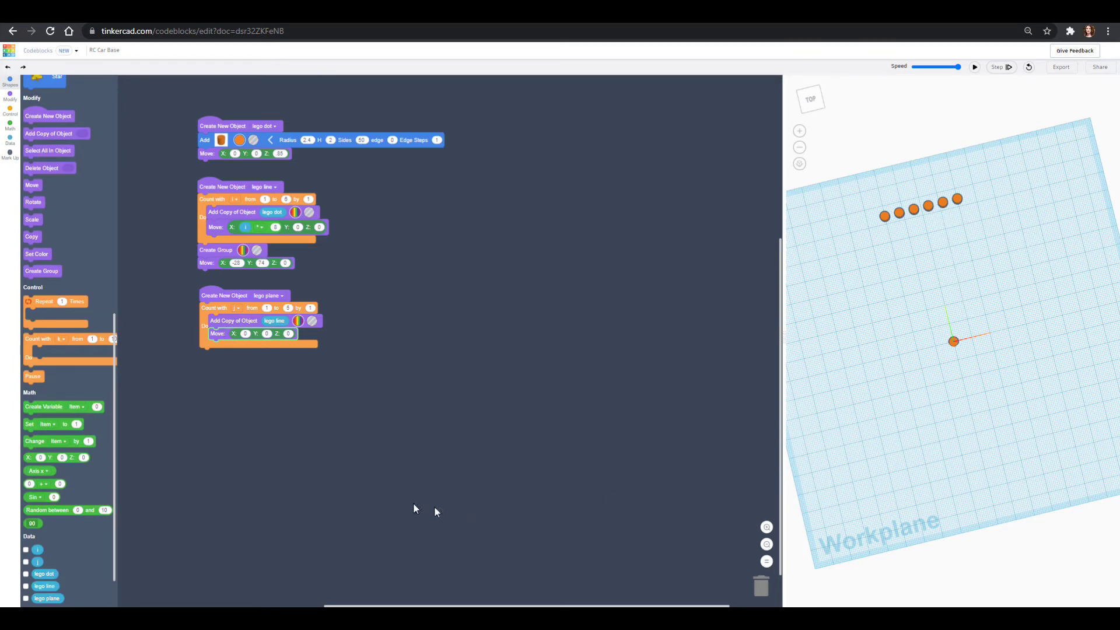
pyautogui.moveTo(47, 489); pyautogui.dragTo(264, 398)
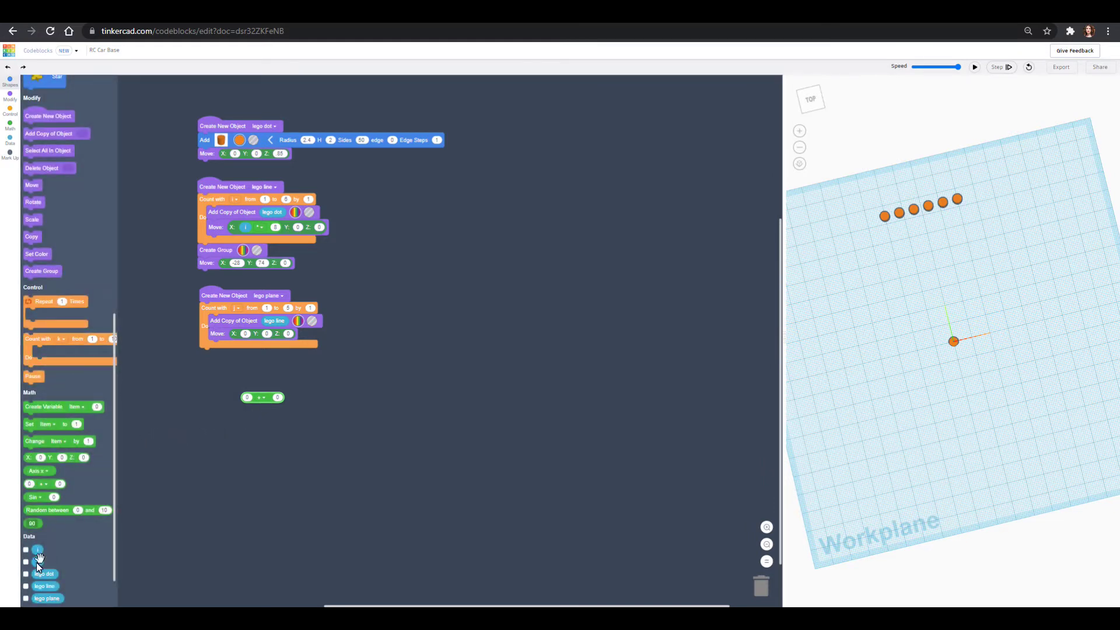
pyautogui.moveTo(37, 562); pyautogui.dragTo(244, 401)
pyautogui.click(261, 401)
pyautogui.click(258, 435)
pyautogui.click(279, 399)
pyautogui.write('8')
pyautogui.moveTo(272, 401); pyautogui.dragTo(293, 338)
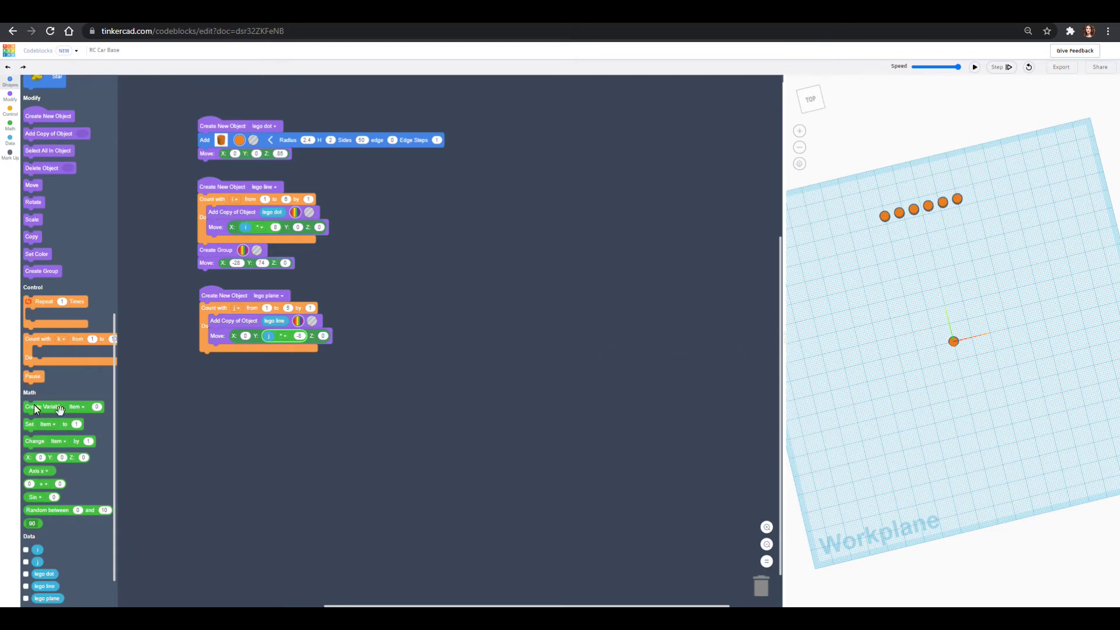
# Step: Add Delete Object blocks for lego dot and lego line after the lego plane loop, and run the code
pyautogui.moveTo(34, 170); pyautogui.dragTo(209, 363)
pyautogui.moveTo(55, 574); pyautogui.dragTo(181, 504)
pyautogui.moveTo(123, 534); pyautogui.dragTo(257, 359)
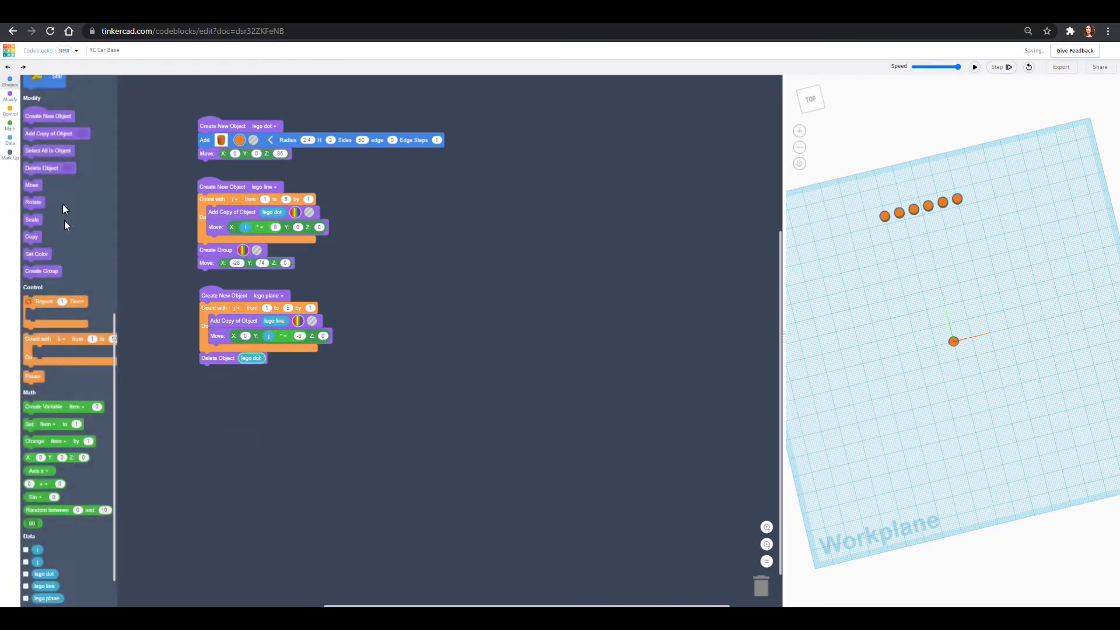
pyautogui.moveTo(45, 167); pyautogui.dragTo(223, 372)
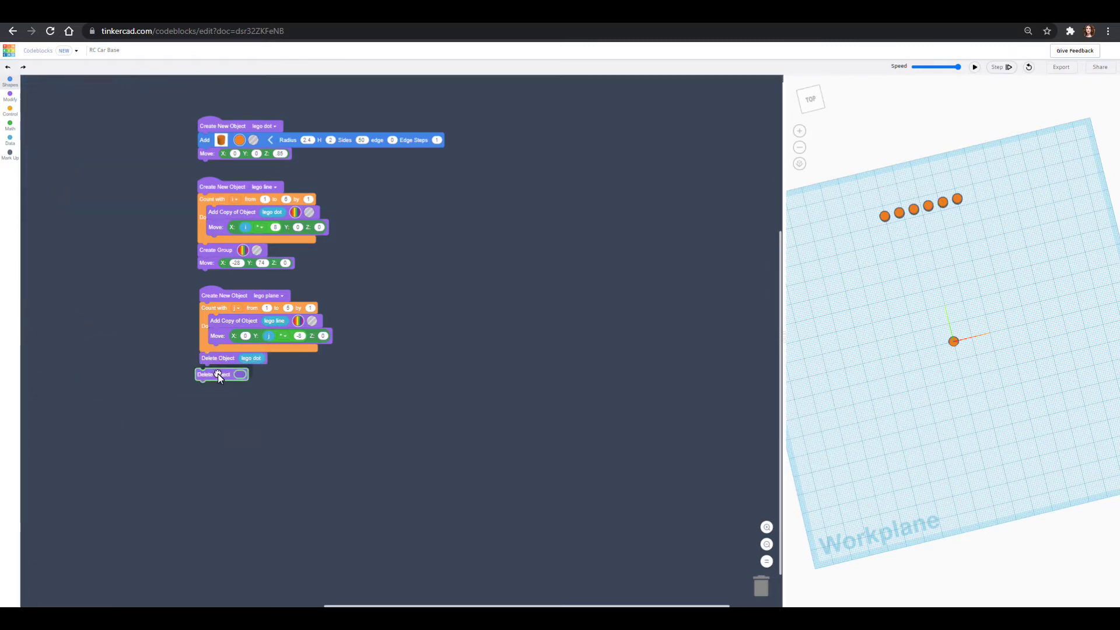
pyautogui.moveTo(44, 586); pyautogui.dragTo(269, 378)
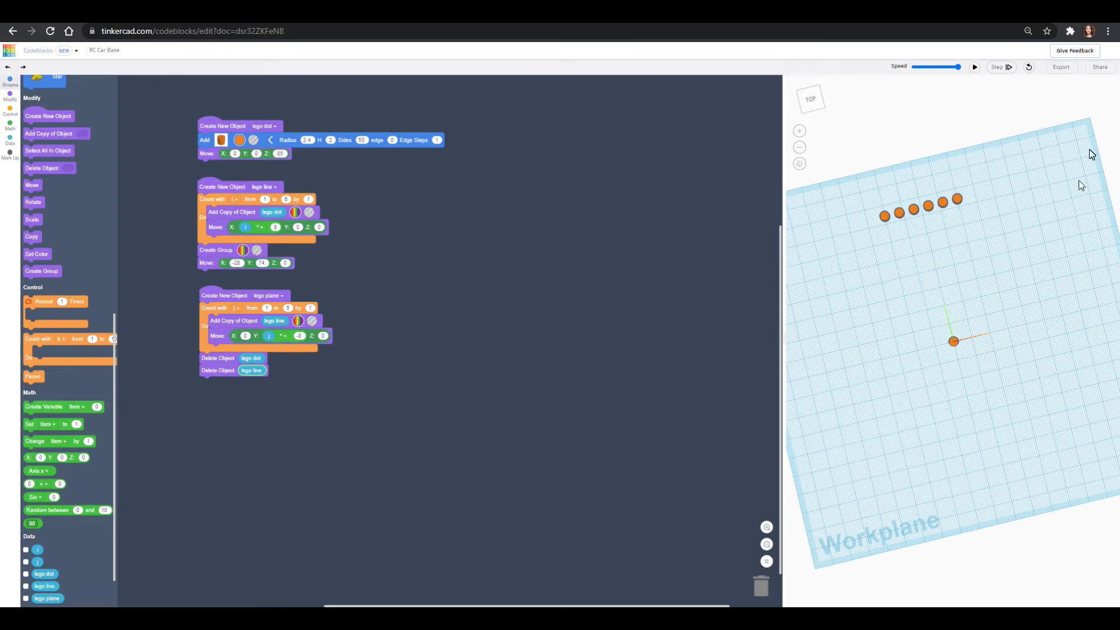
pyautogui.click(974, 67)
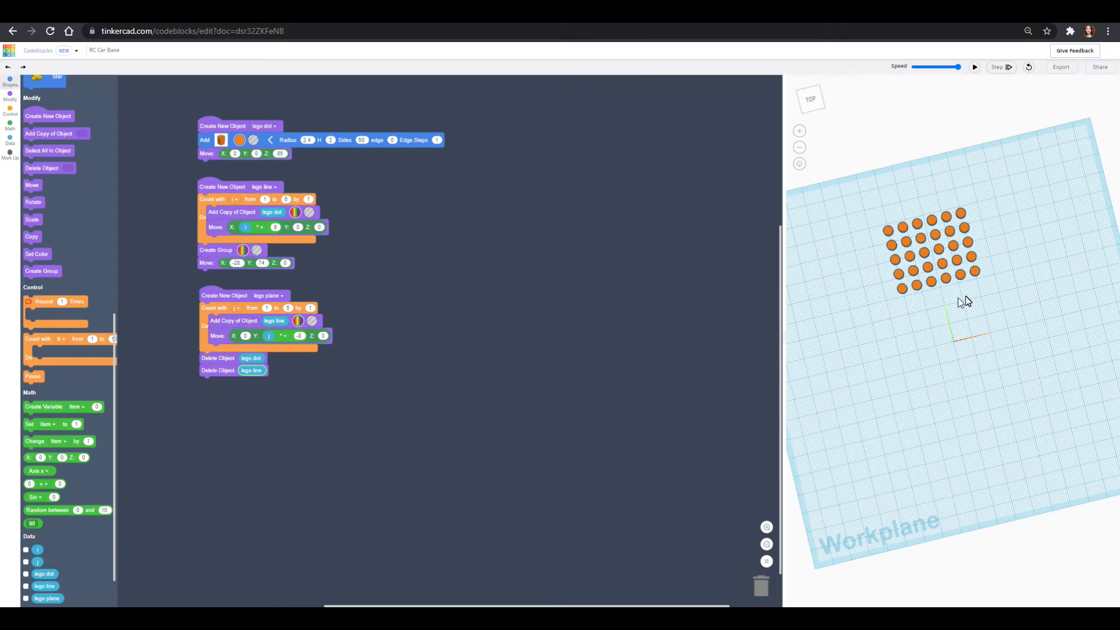
pyautogui.moveTo(988, 321); pyautogui.dragTo(950, 219, button='right')
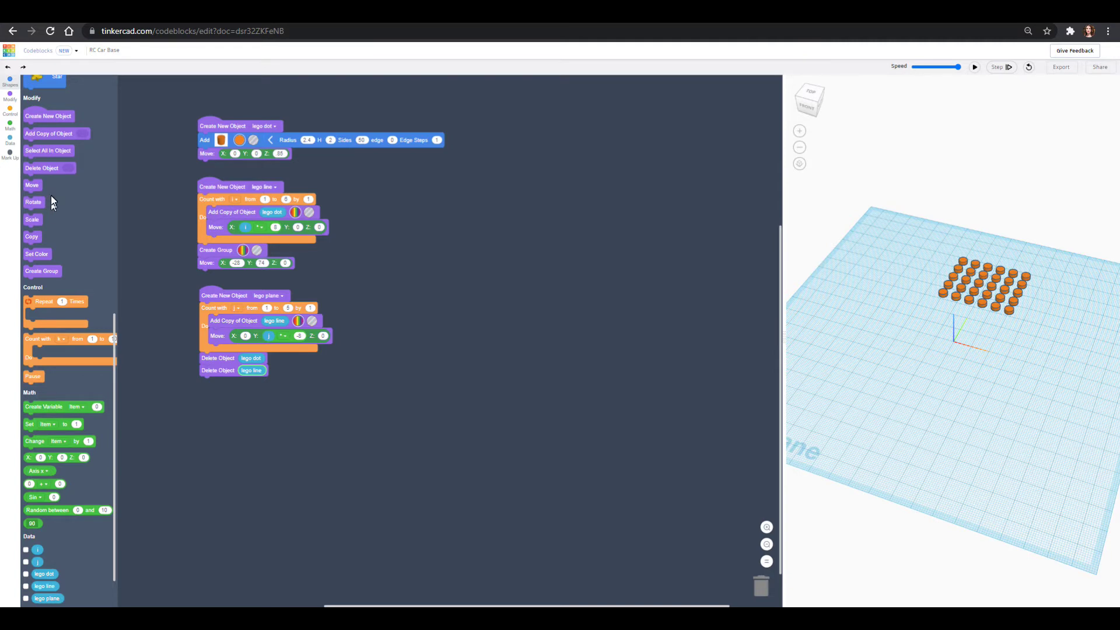
# Step: Create a new object below the lego plane blocks and name it car base
pyautogui.moveTo(30, 110); pyautogui.dragTo(203, 405)
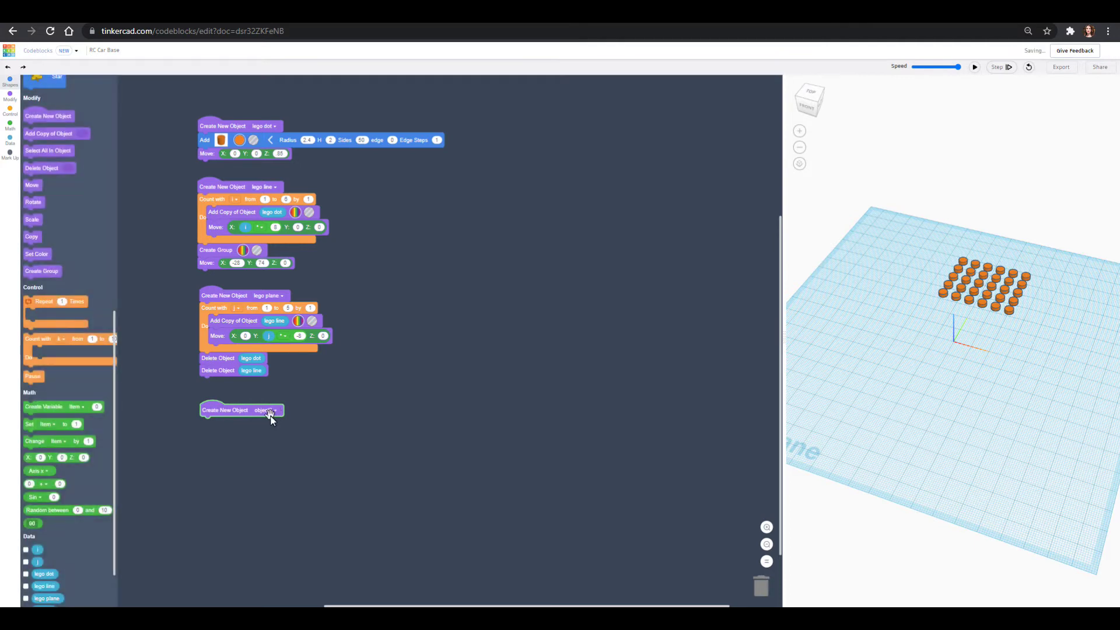
pyautogui.click(272, 412)
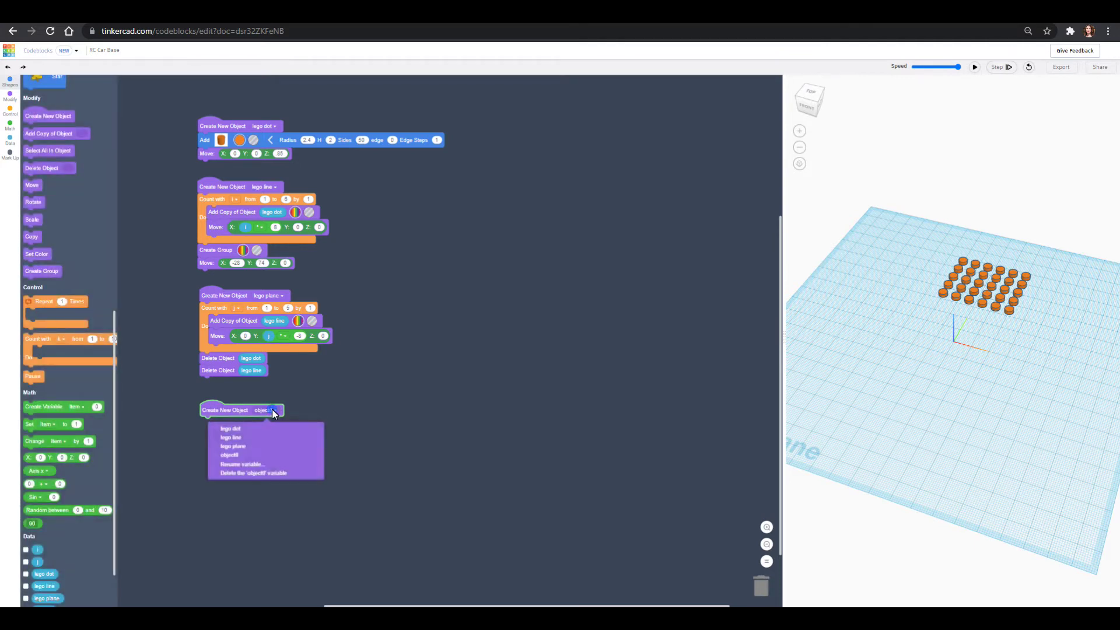
pyautogui.click(275, 466)
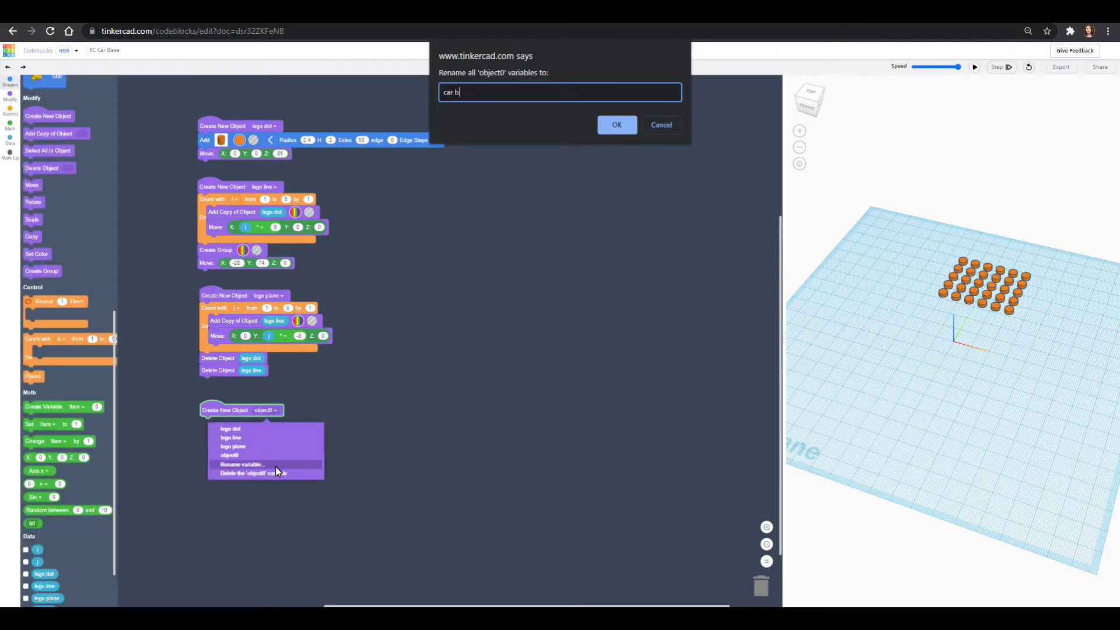
pyautogui.press('Return')
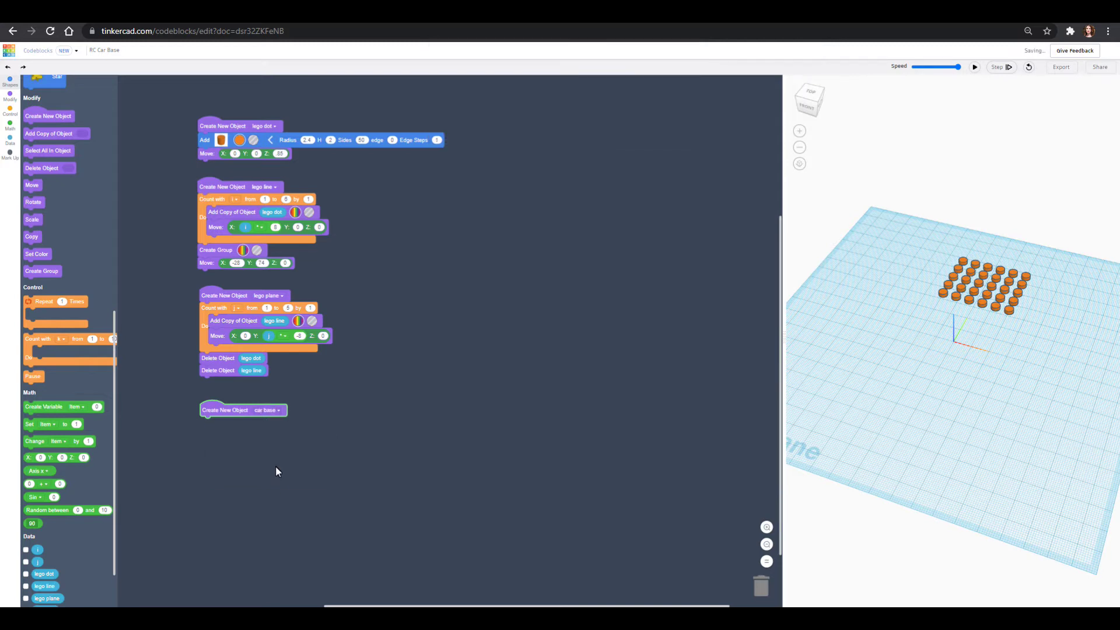
# Step: Add a box to car base with width 100, length 148 and height 4, and run the code
pyautogui.click(7, 85)
pyautogui.moveTo(35, 94); pyautogui.dragTo(215, 436)
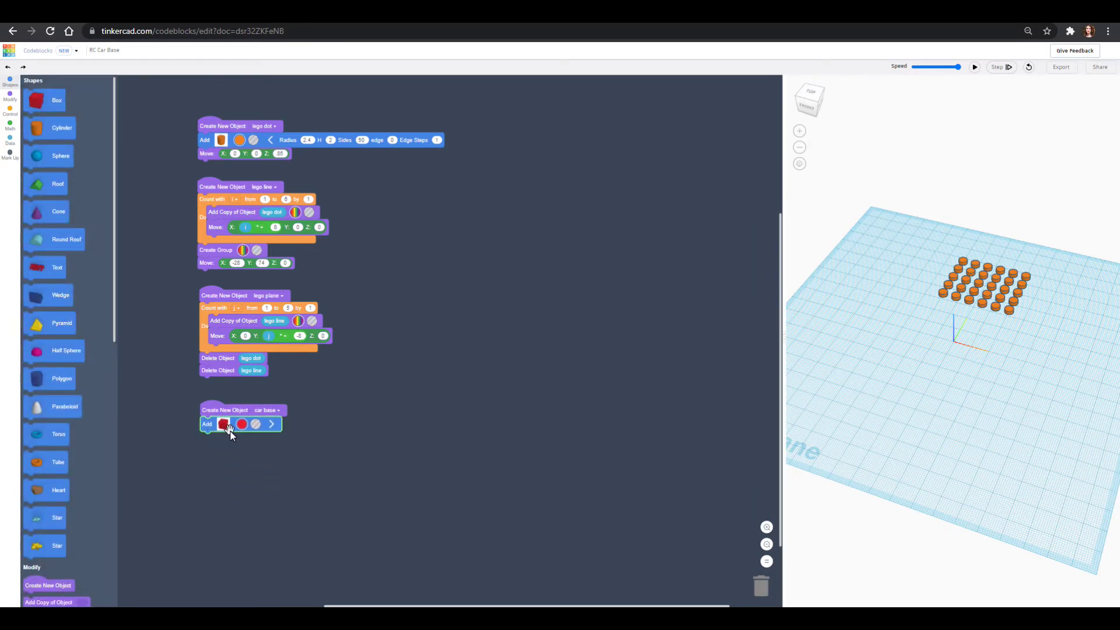
pyautogui.click(271, 424)
pyautogui.click(295, 427)
pyautogui.write('150')
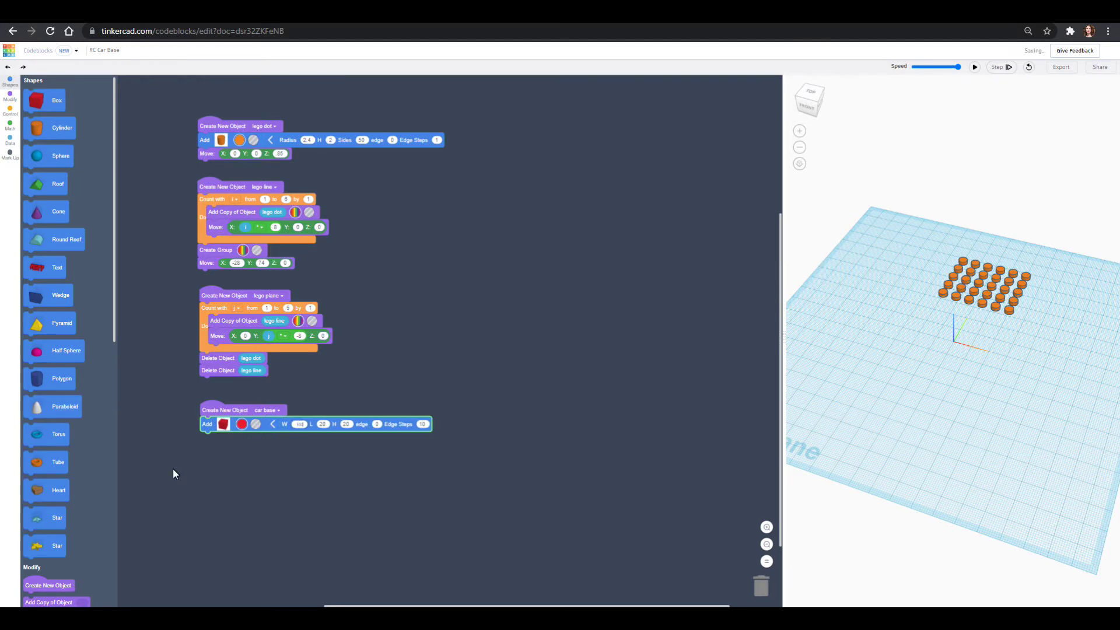
pyautogui.click(323, 424)
pyautogui.write('150')
pyautogui.click(349, 424)
pyautogui.write('44')
pyautogui.click(974, 67)
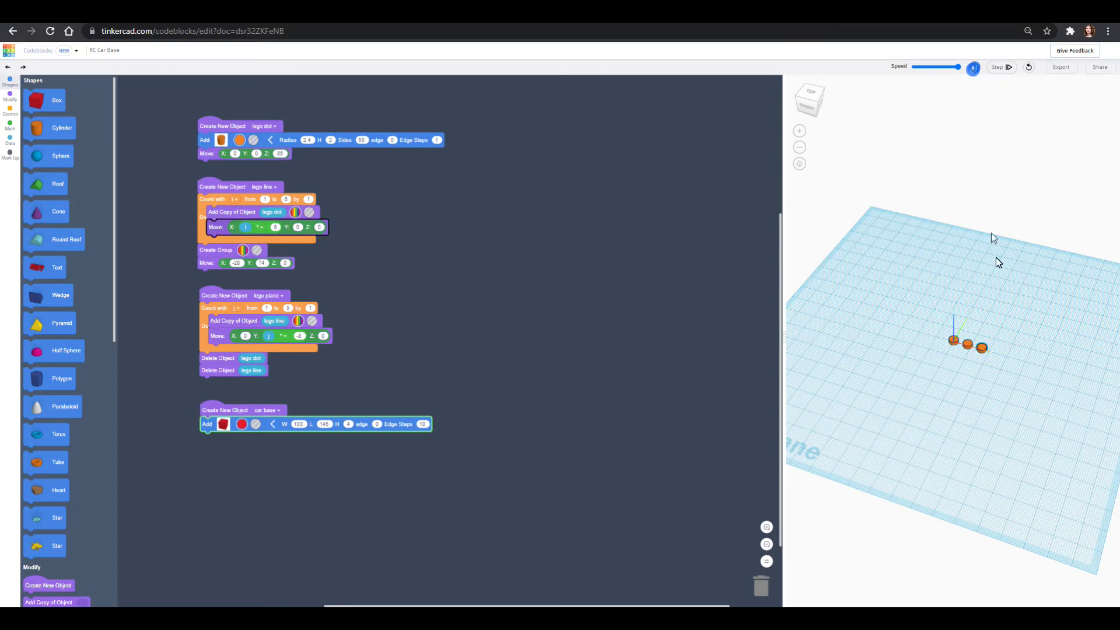
pyautogui.moveTo(968, 429)
pyautogui.mouseDown()
pyautogui.moveTo(994, 338)
pyautogui.moveTo(1017, 368)
pyautogui.moveTo(961, 383)
pyautogui.moveTo(956, 433)
pyautogui.mouseUp()
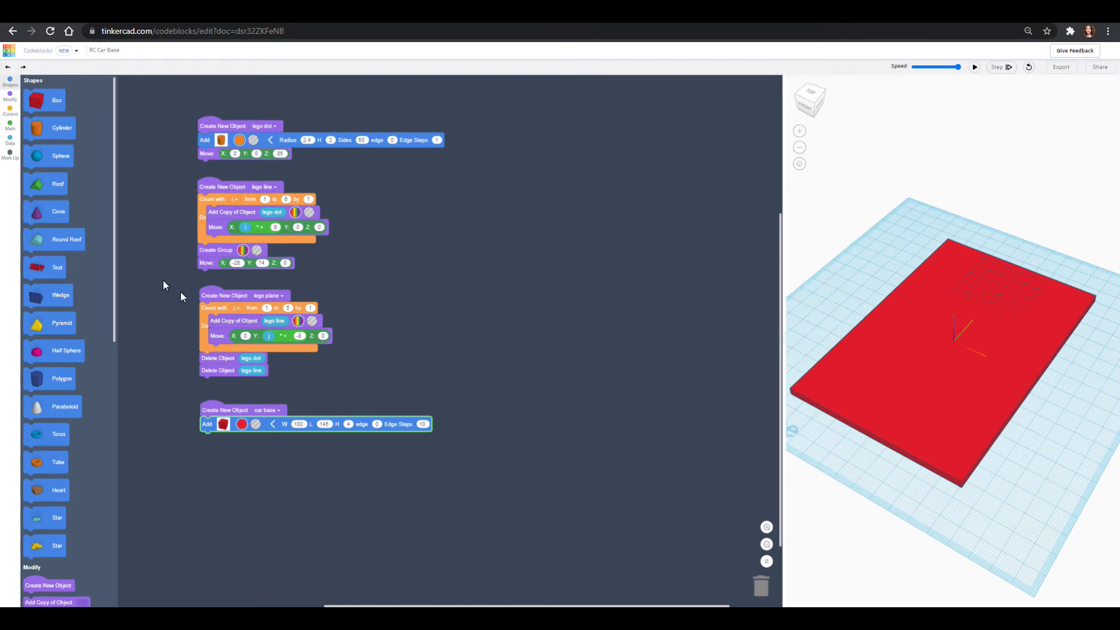
# Step: Add a second box to car base as a hole with width 19, length 65 and height 20, and run the code
pyautogui.moveTo(37, 96); pyautogui.dragTo(243, 435)
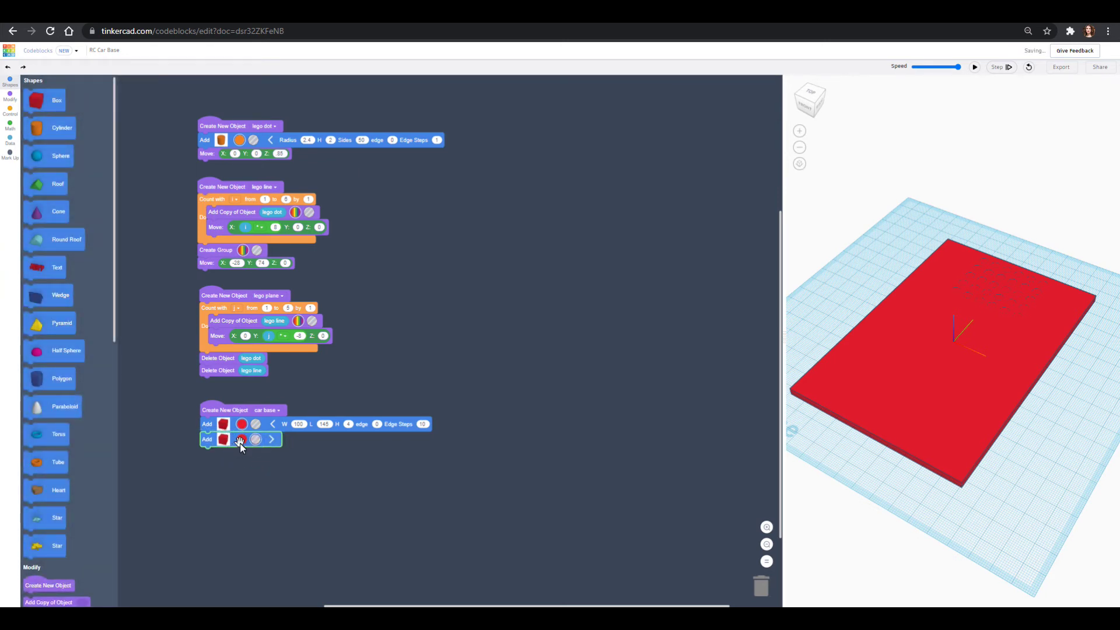
pyautogui.click(241, 440)
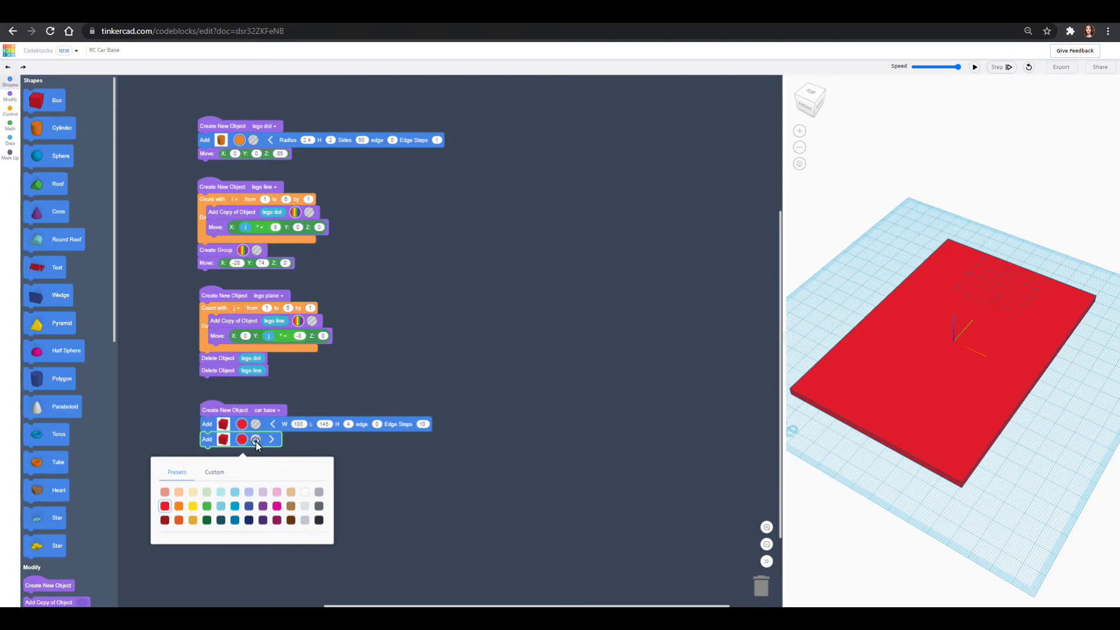
pyautogui.click(256, 441)
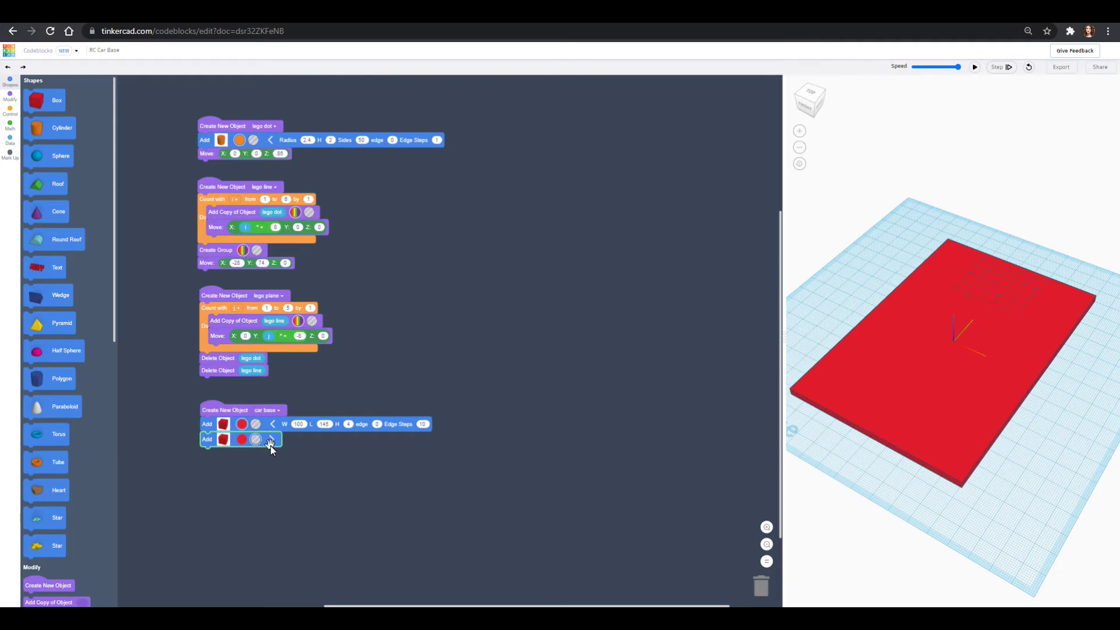
pyautogui.click(271, 441)
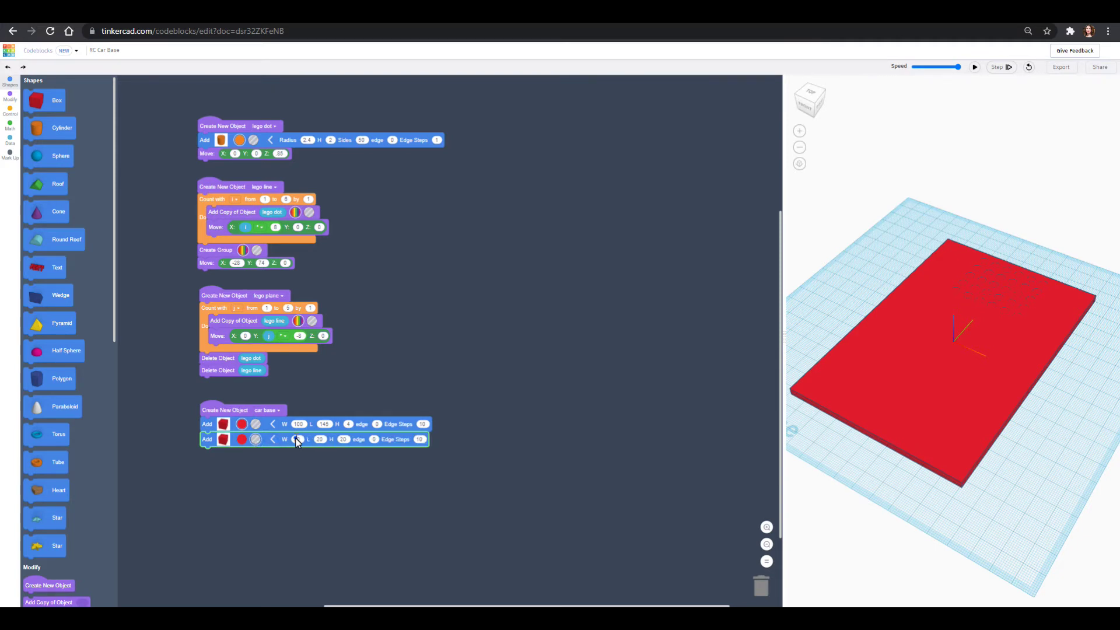
pyautogui.write('10')
pyautogui.click(320, 440)
pyautogui.write('40')
pyautogui.click(974, 67)
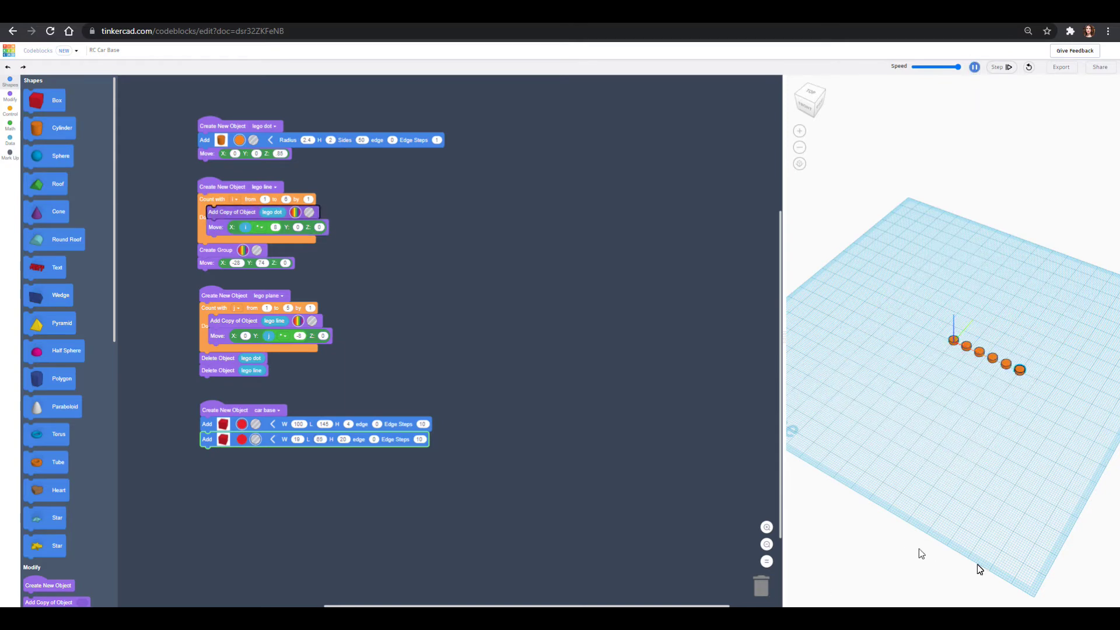
pyautogui.moveTo(926, 434); pyautogui.dragTo(936, 505, button='right')
pyautogui.moveTo(936, 497); pyautogui.dragTo(957, 295)
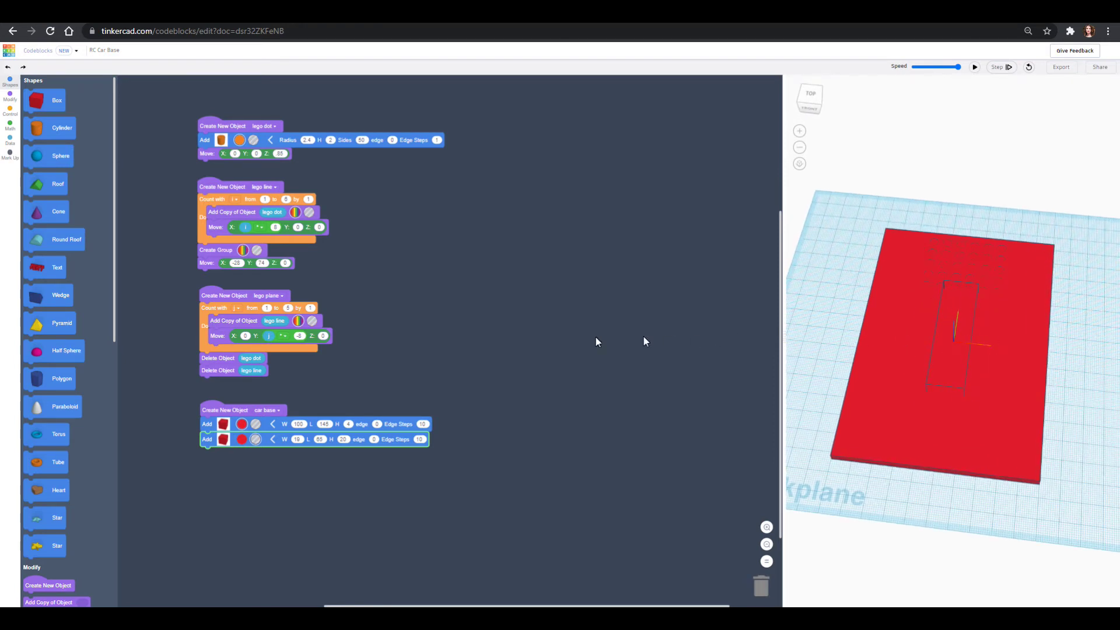
# Step: Add a Move block after the hole box with X 38 and Y 38, and run the code
pyautogui.click(10, 98)
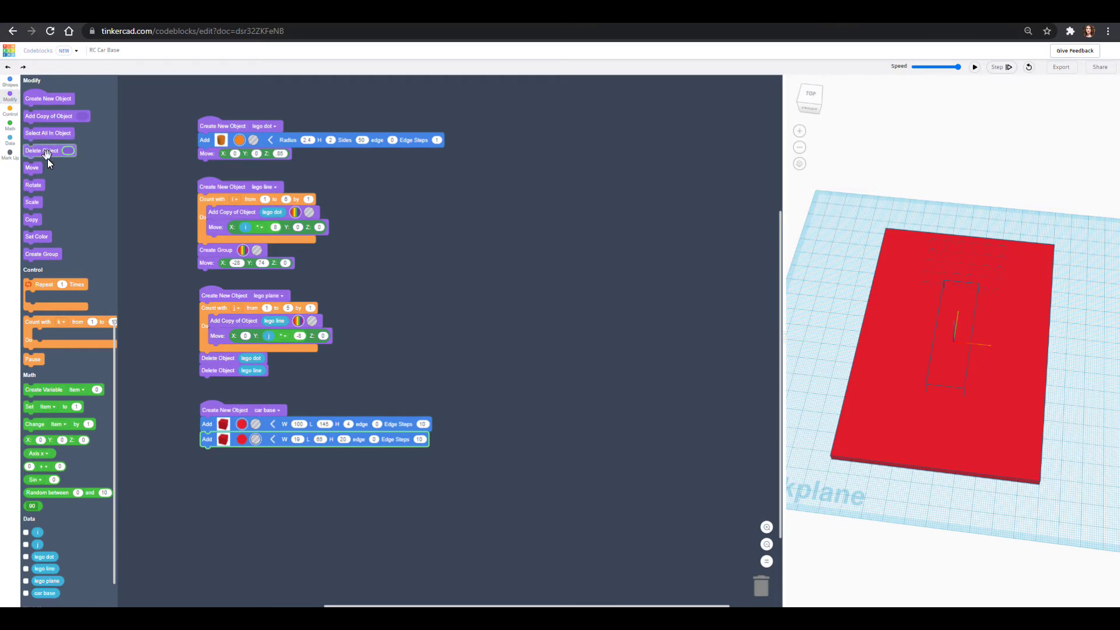
pyautogui.moveTo(38, 169); pyautogui.dragTo(210, 459)
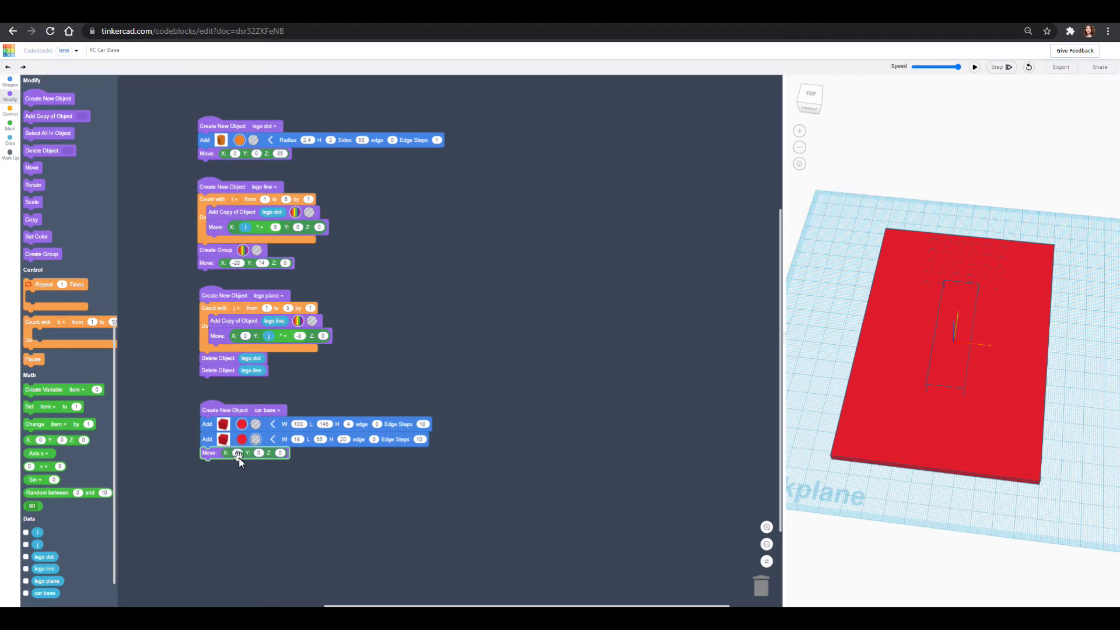
pyautogui.write('0')
pyautogui.write('0')
pyautogui.click(974, 67)
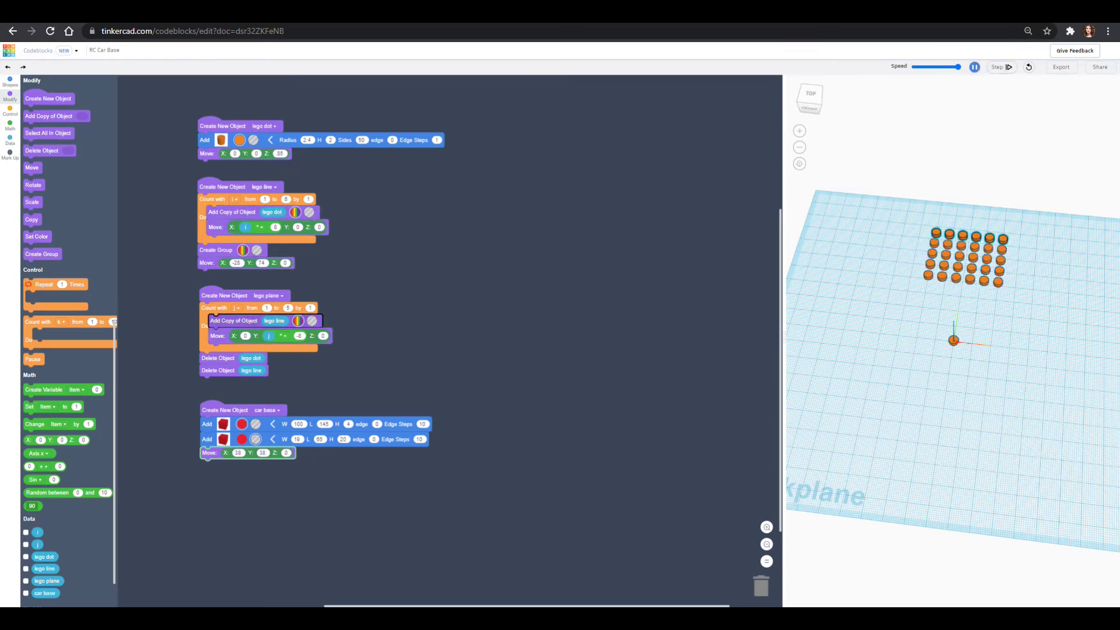
pyautogui.moveTo(928, 409); pyautogui.dragTo(986, 430, button='right')
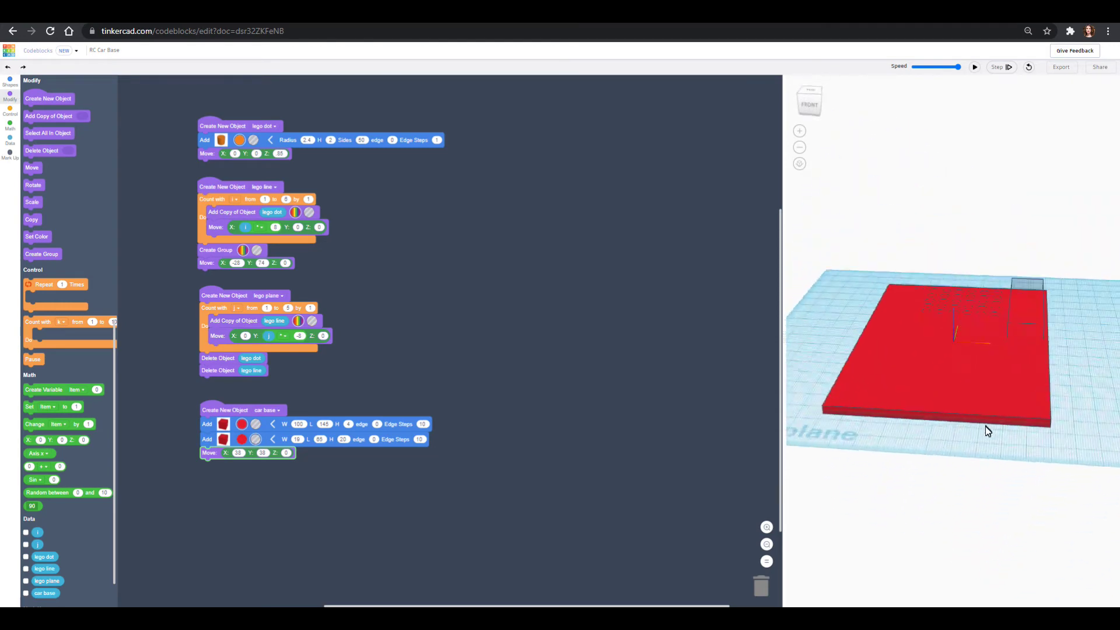
# Step: Duplicate the hole box with its Move block below the originals, set the copy's X to -38, and run the code
pyautogui.click(208, 443)
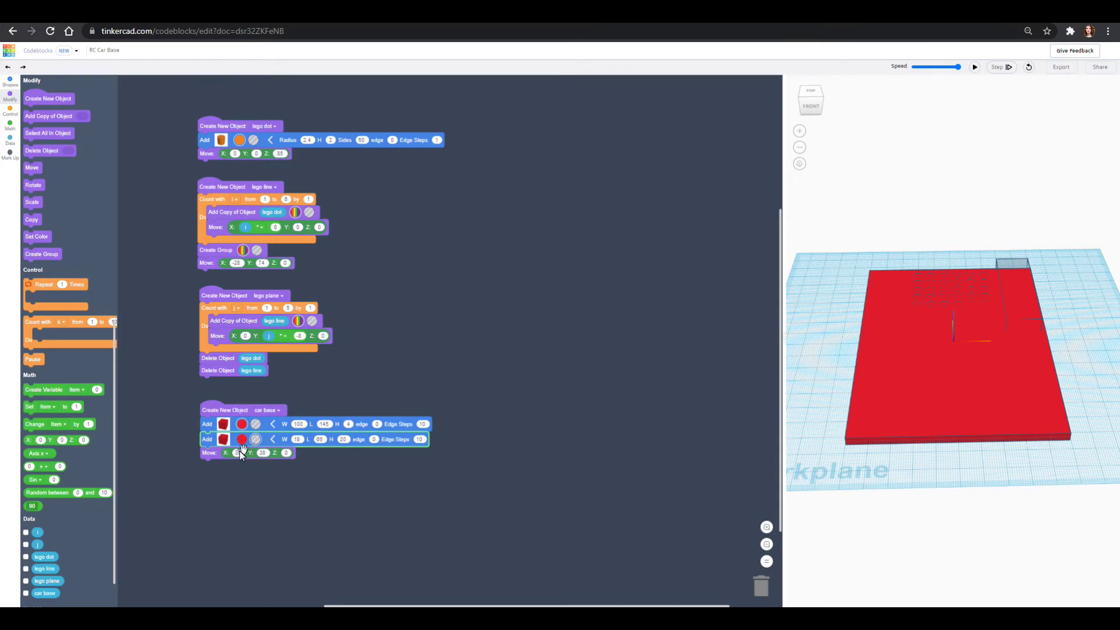
pyautogui.rightClick(210, 442)
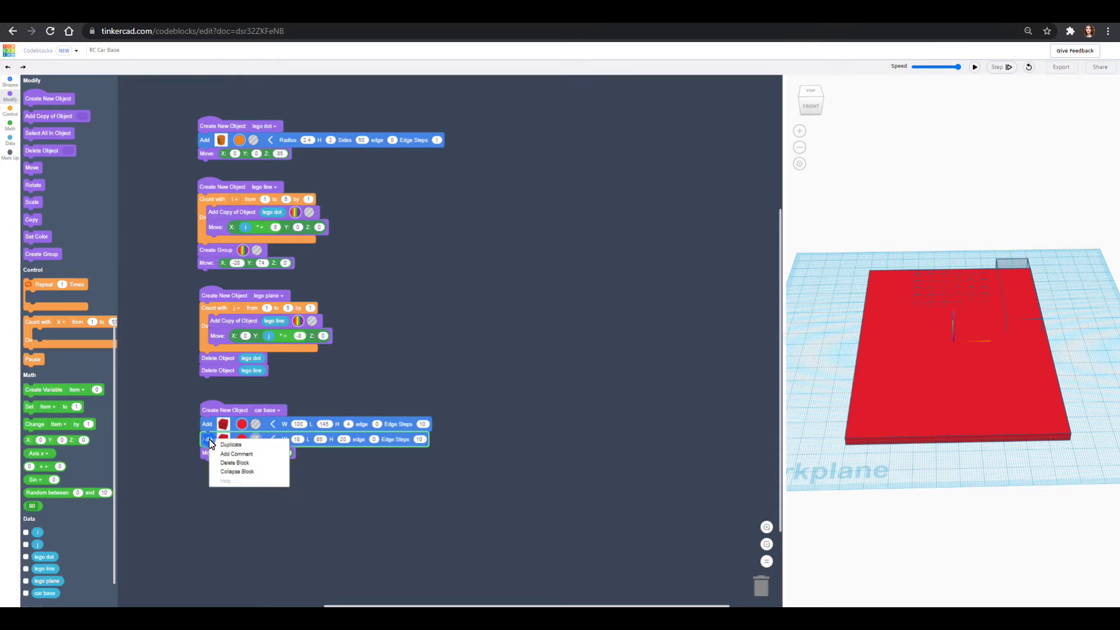
pyautogui.click(224, 446)
pyautogui.moveTo(217, 458); pyautogui.dragTo(206, 468)
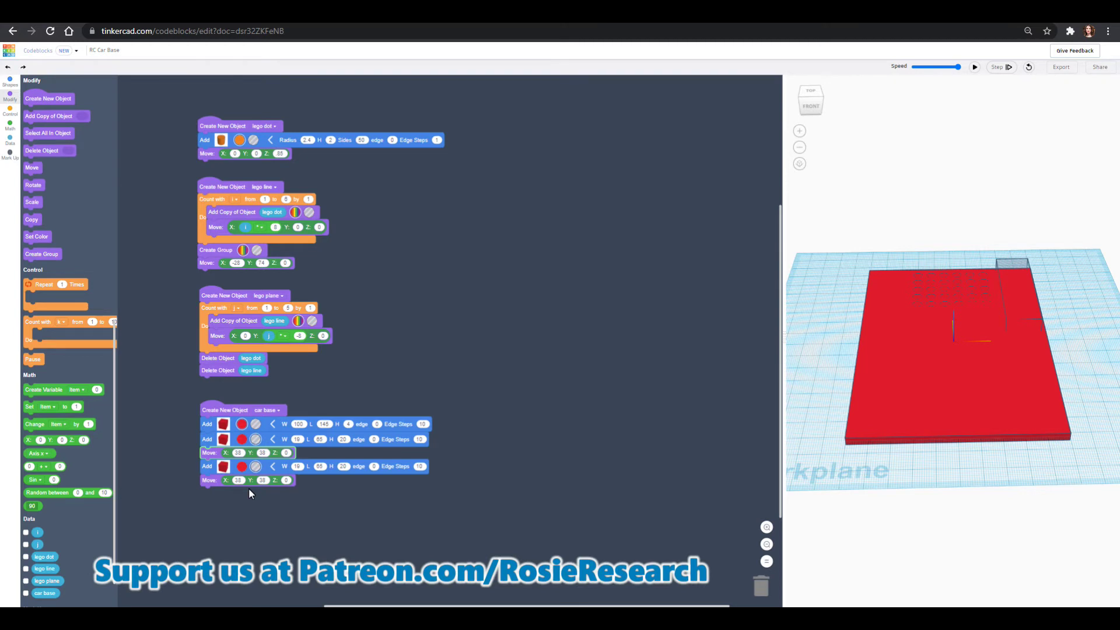
pyautogui.click(238, 481)
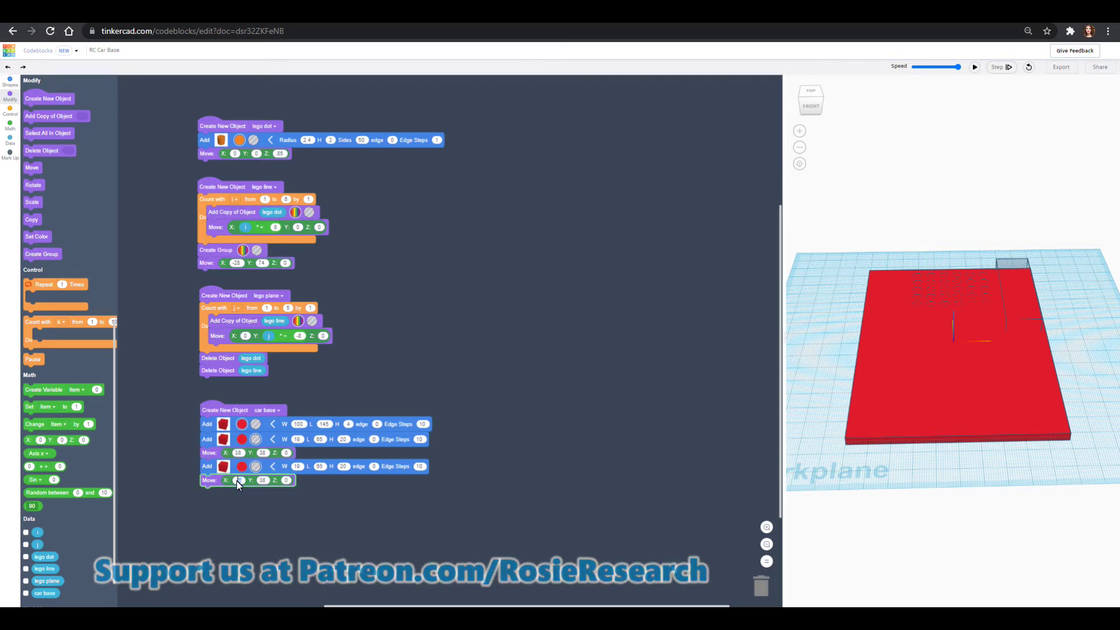
pyautogui.write('-38')
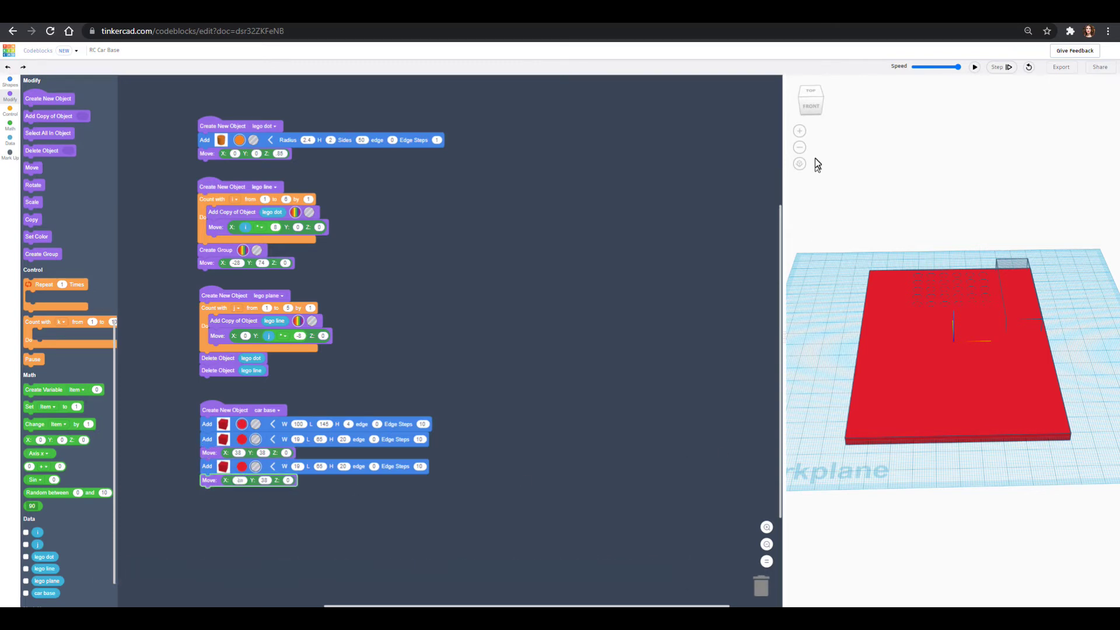
pyautogui.click(975, 67)
# Step: Duplicate both hole boxes with their Move blocks at the end of car base, set Y to -38 in both copies, and run the code
pyautogui.click(208, 442)
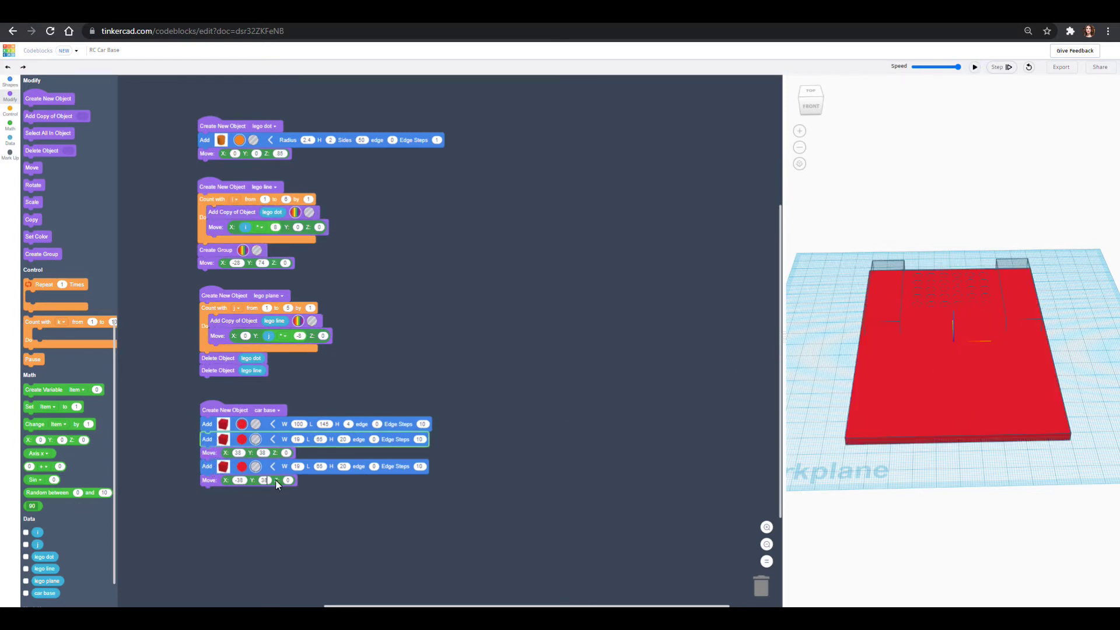
pyautogui.rightClick(211, 442)
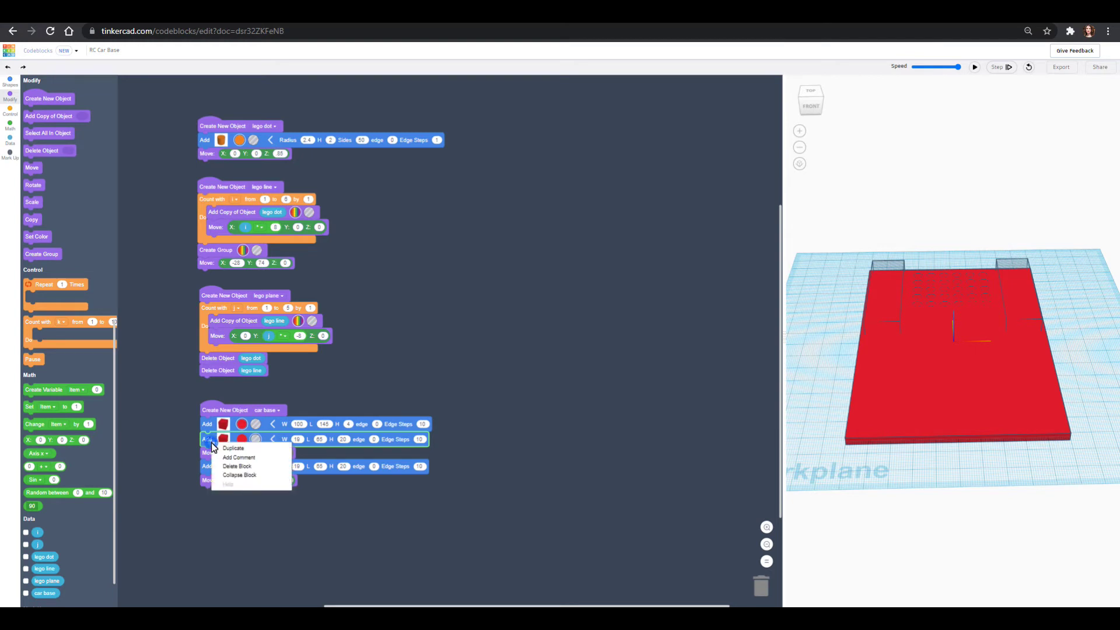
pyautogui.click(233, 449)
pyautogui.moveTo(256, 467); pyautogui.dragTo(201, 492)
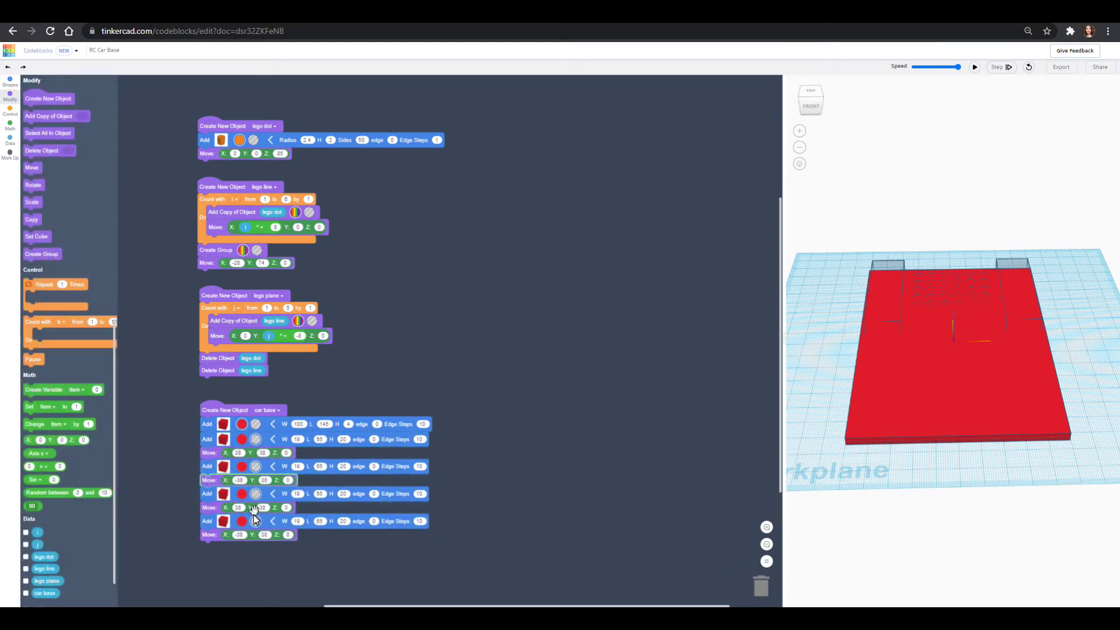
pyautogui.click(263, 508)
pyautogui.write('-38')
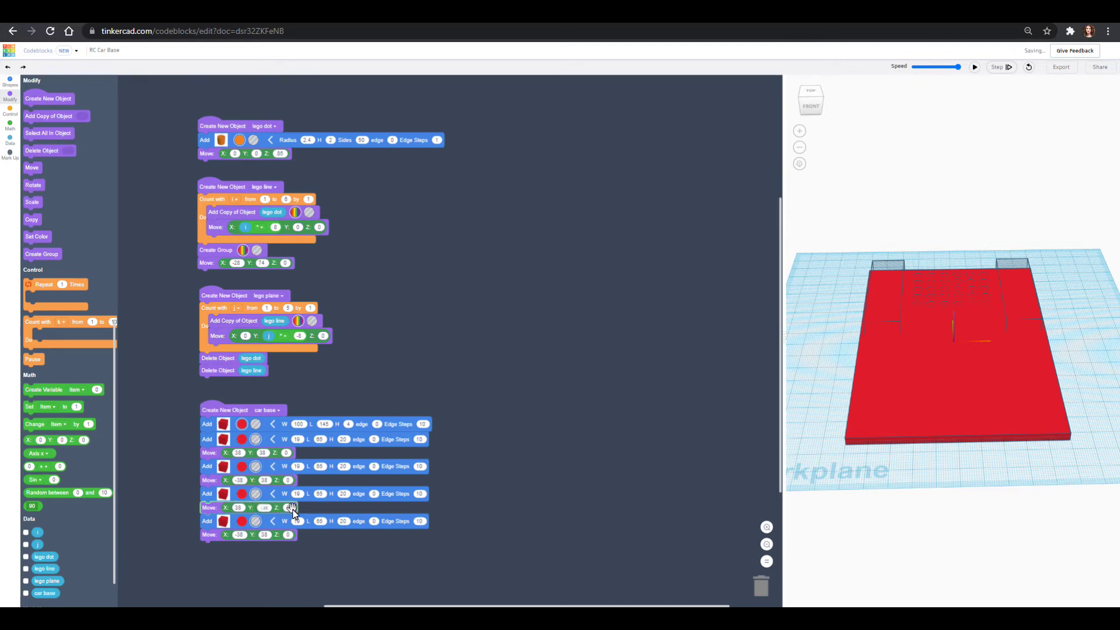
pyautogui.write('-38')
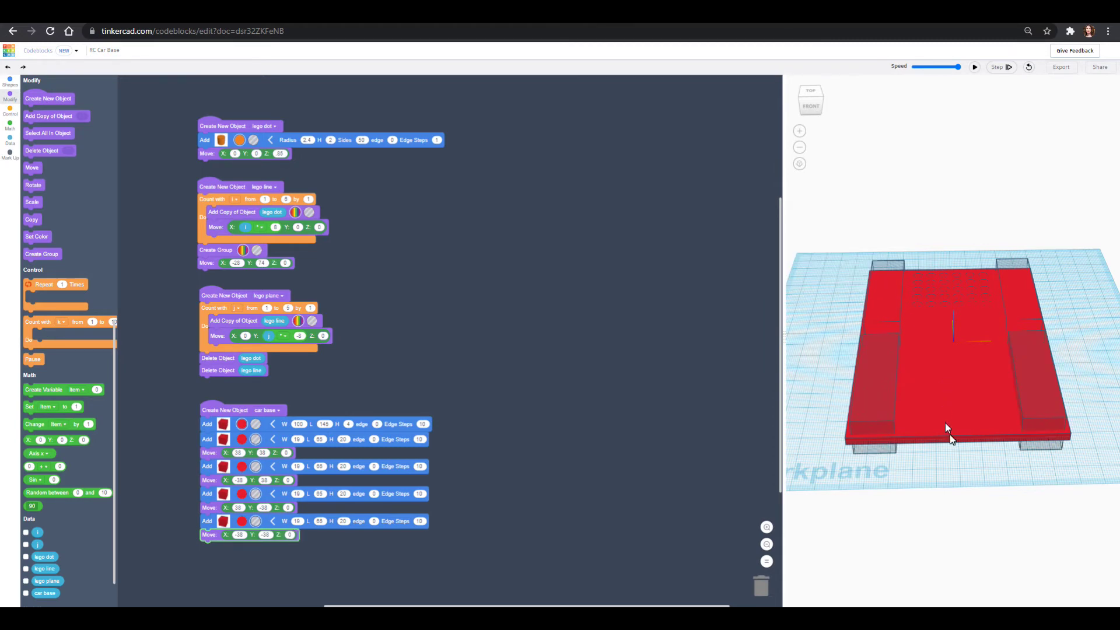
pyautogui.moveTo(945, 423); pyautogui.dragTo(930, 467, button='right')
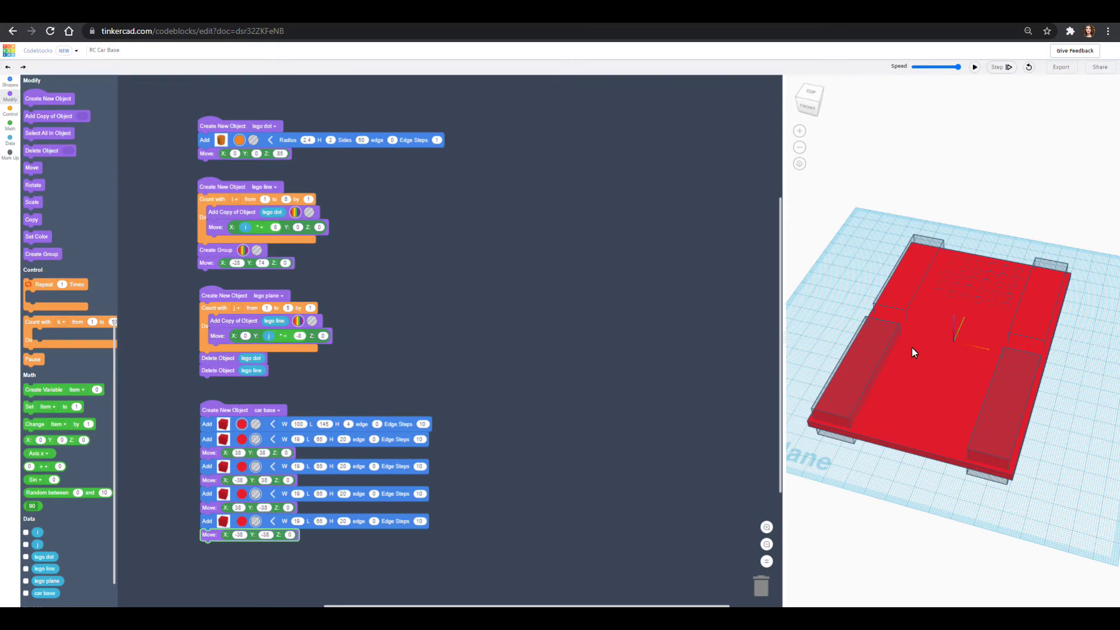
pyautogui.moveTo(929, 435); pyautogui.dragTo(961, 295, button='right')
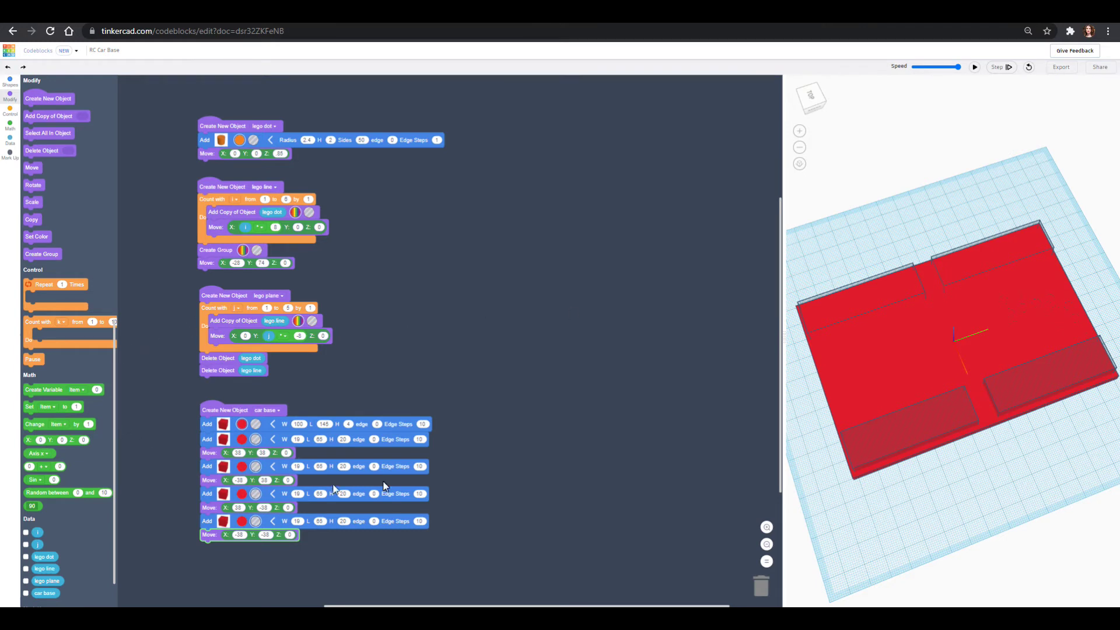
# Step: Insert a comment reading "motors" between the base plate box and the first hole box
pyautogui.scroll(-3, 544, 414)
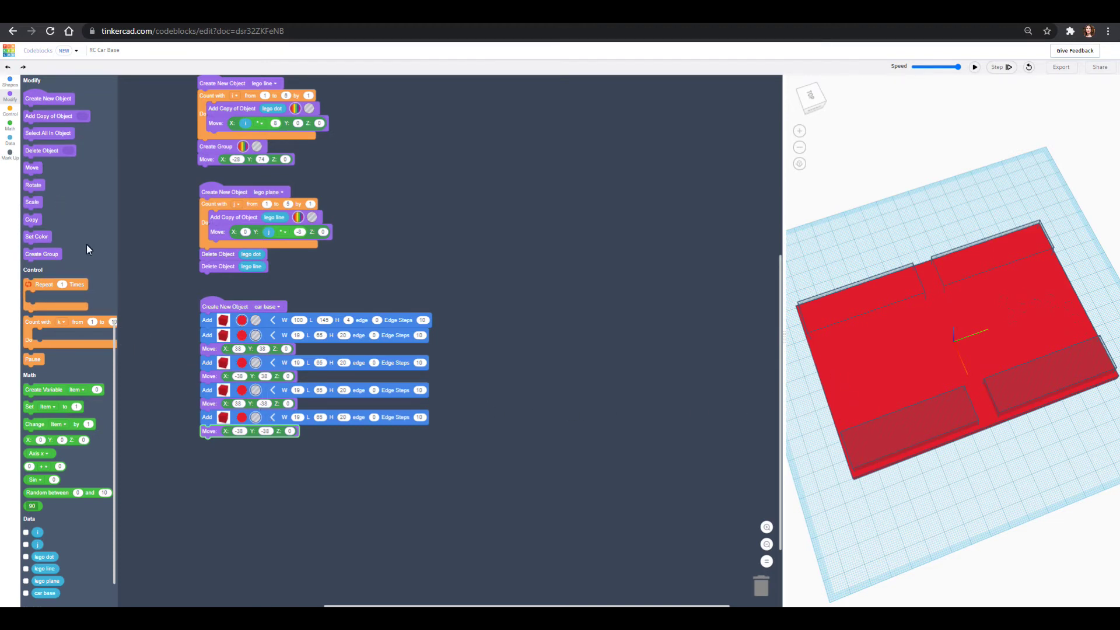
pyautogui.scroll(2, 86, 244)
pyautogui.click(13, 157)
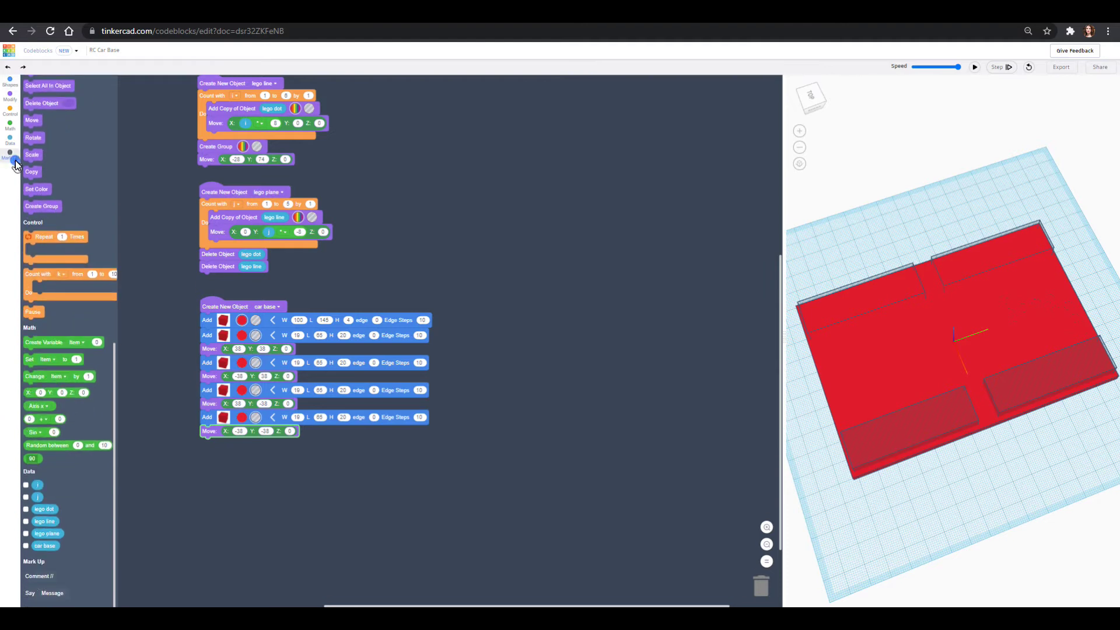
pyautogui.moveTo(48, 574); pyautogui.dragTo(231, 334)
pyautogui.click(231, 334)
pyautogui.write('motors')
pyautogui.click(241, 507)
# Step: Add a comment reading "pin rails for arduino/power" after the last Move block in car base
pyautogui.moveTo(44, 576); pyautogui.dragTo(220, 459)
pyautogui.click(222, 459)
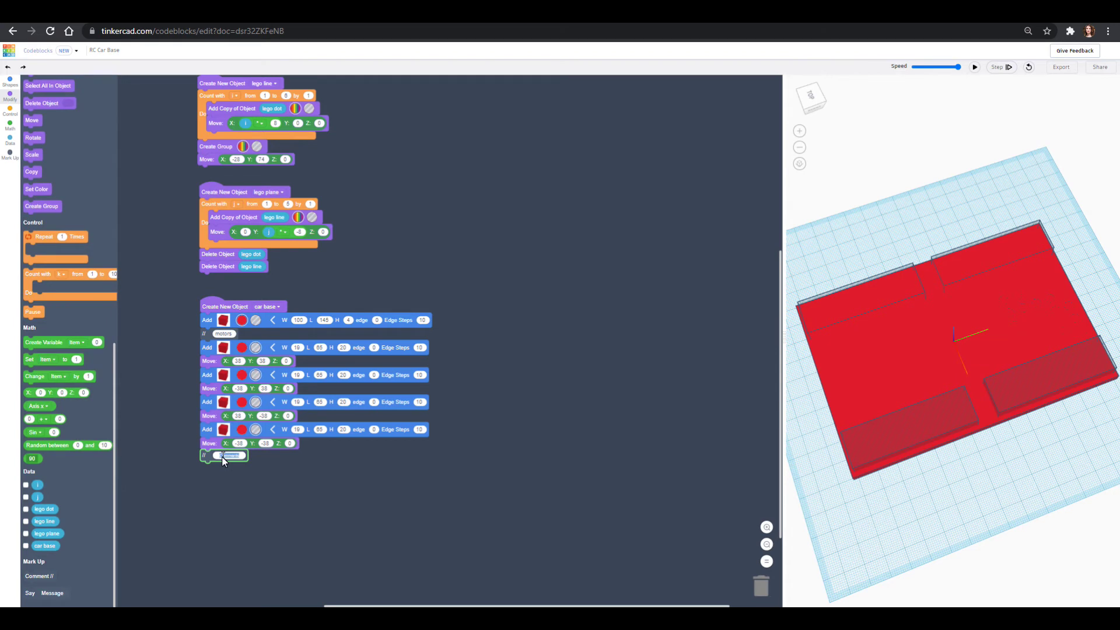
pyautogui.write('ardui')
pyautogui.write('ce for d')
pyautogui.write('rduino')
pyautogui.write(' board')
pyautogui.click(313, 467)
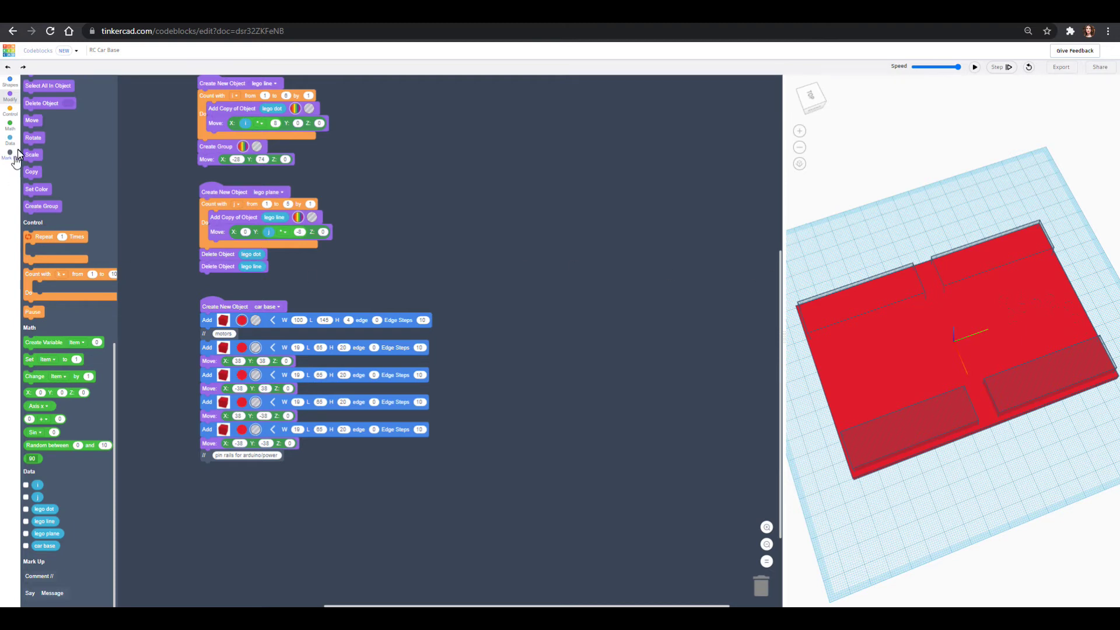
# Step: Add a hole box below the pin rails comment in car base with width 7 and length 15
pyautogui.click(9, 82)
pyautogui.moveTo(44, 98); pyautogui.dragTo(225, 474)
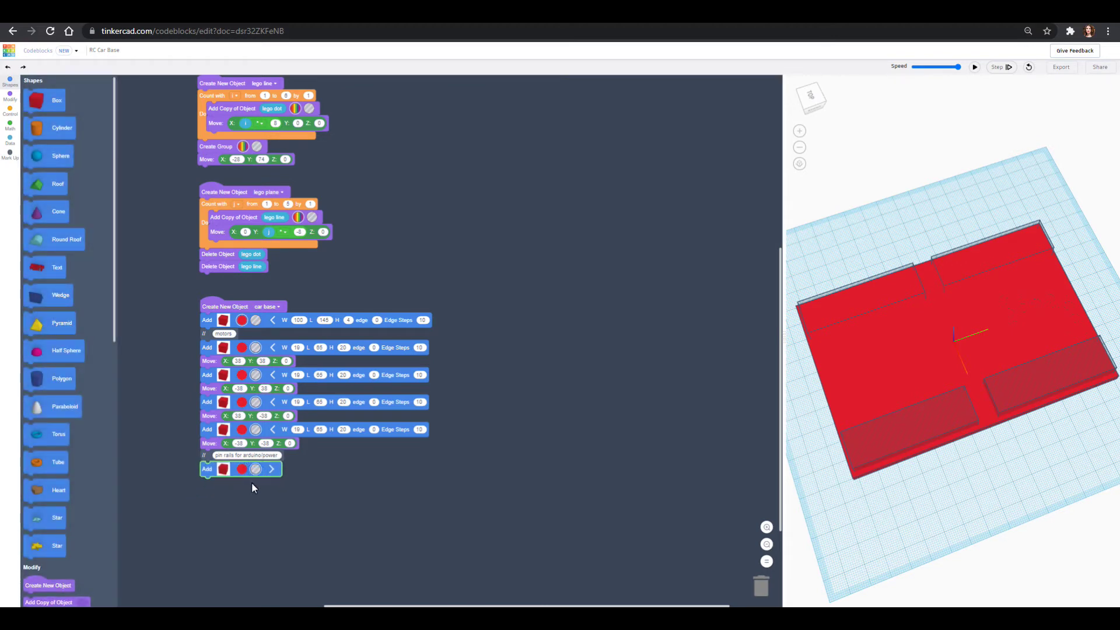
pyautogui.click(272, 470)
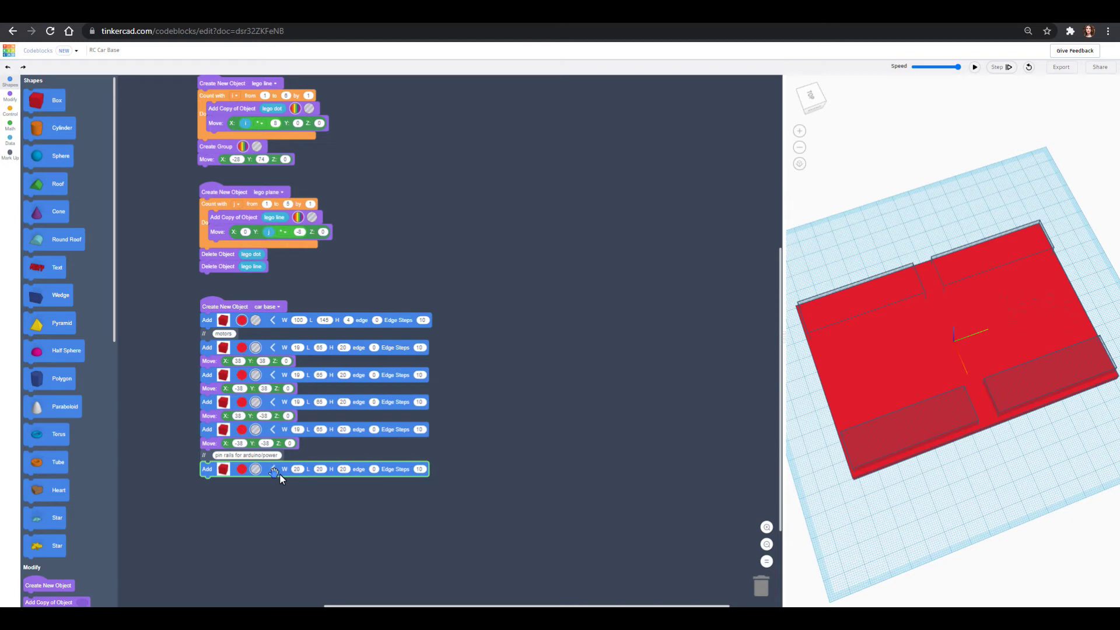
pyautogui.click(296, 470)
pyautogui.write('8')
pyautogui.click(317, 469)
pyautogui.write('11')
pyautogui.click(340, 470)
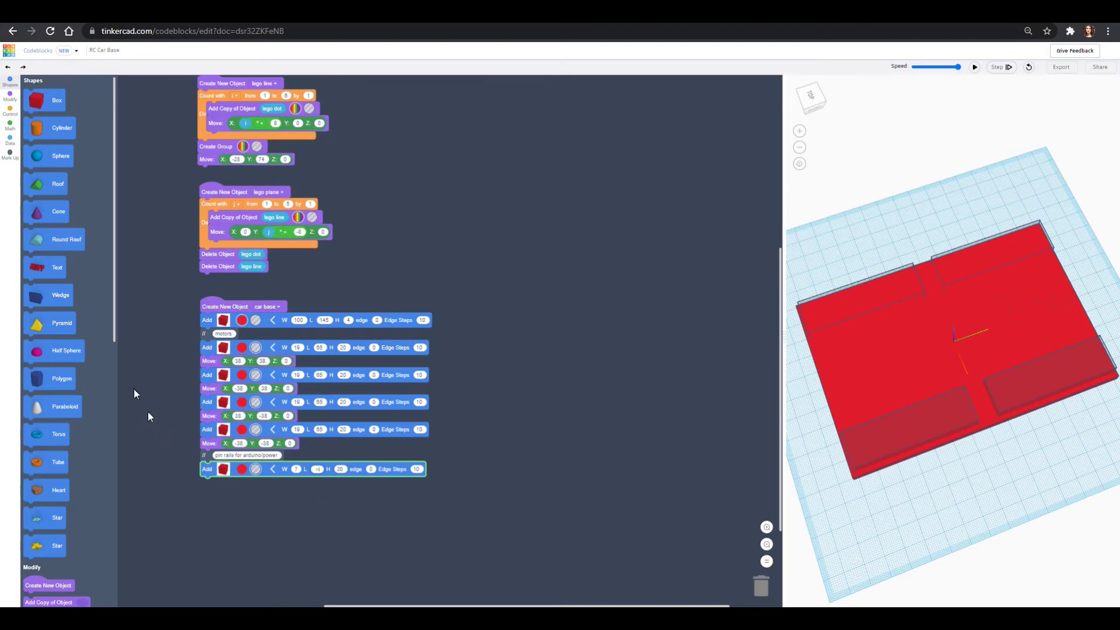
# Step: Attach a Move block below the new pin rail box with X 23 and Y -60
pyautogui.click(12, 100)
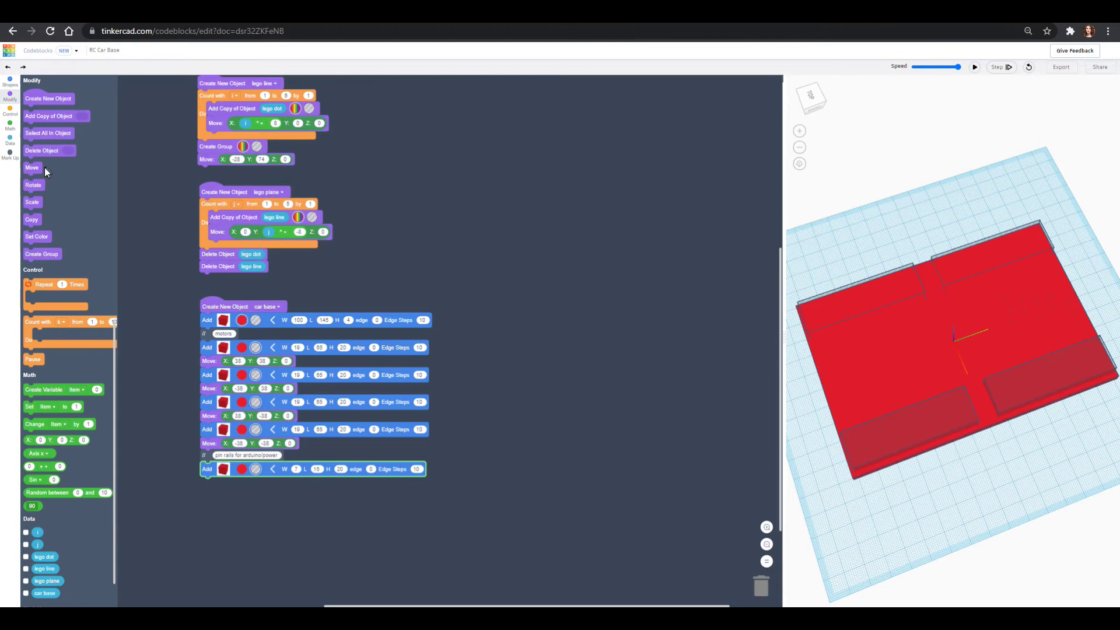
pyautogui.moveTo(40, 172); pyautogui.dragTo(211, 484)
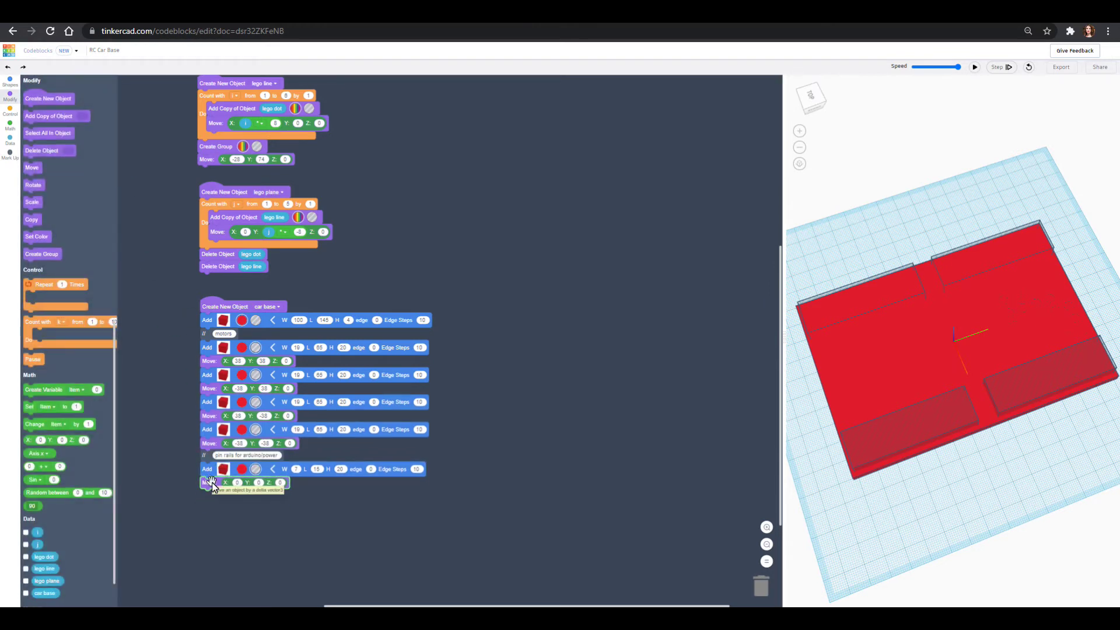
pyautogui.click(239, 483)
pyautogui.write('20')
pyautogui.press('Tab')
pyautogui.write('1')
pyautogui.write('-38')
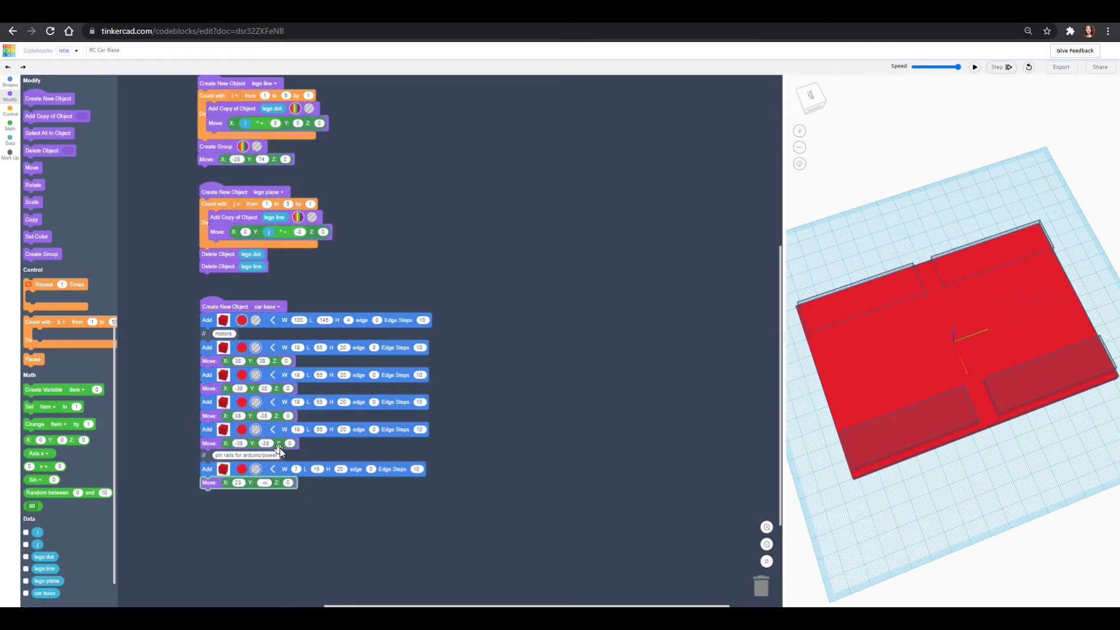
# Step: Duplicate the pin rail box with its Move block below the original, set the copy's X to -23, and run the code
pyautogui.rightClick(211, 470)
pyautogui.click(219, 477)
pyautogui.moveTo(227, 493); pyautogui.dragTo(205, 496)
pyautogui.click(238, 511)
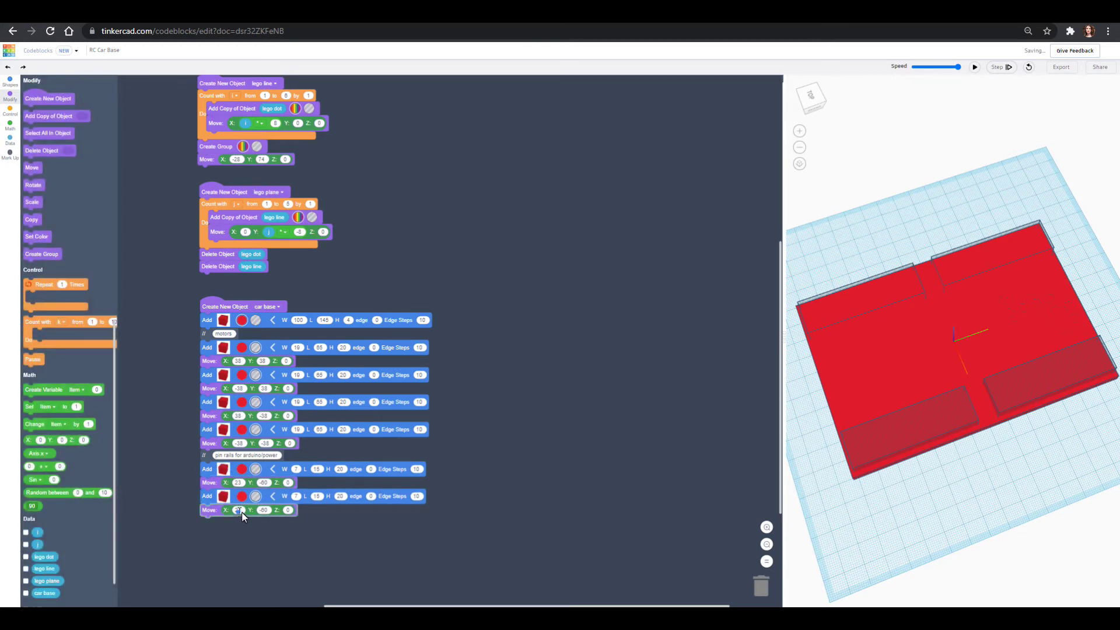
pyautogui.write('-23')
pyautogui.click(264, 511)
pyautogui.click(974, 67)
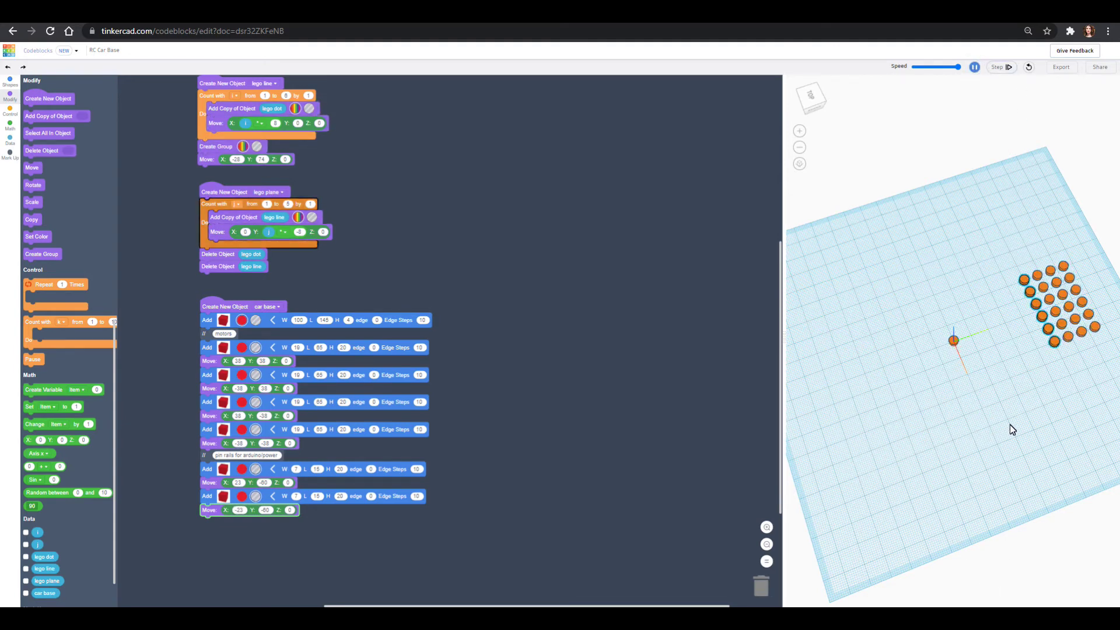
pyautogui.moveTo(927, 502); pyautogui.dragTo(936, 464, button='right')
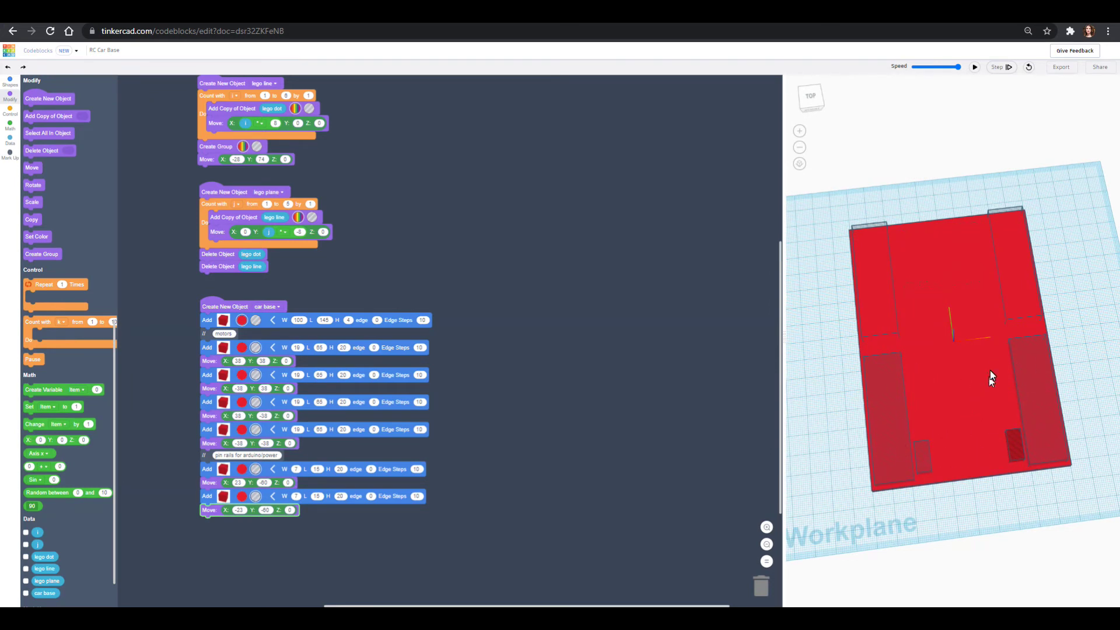
# Step: Duplicate both pin rail boxes with their Move blocks at the end of car base and set both copies' length to 50
pyautogui.scroll(-1, 483, 434)
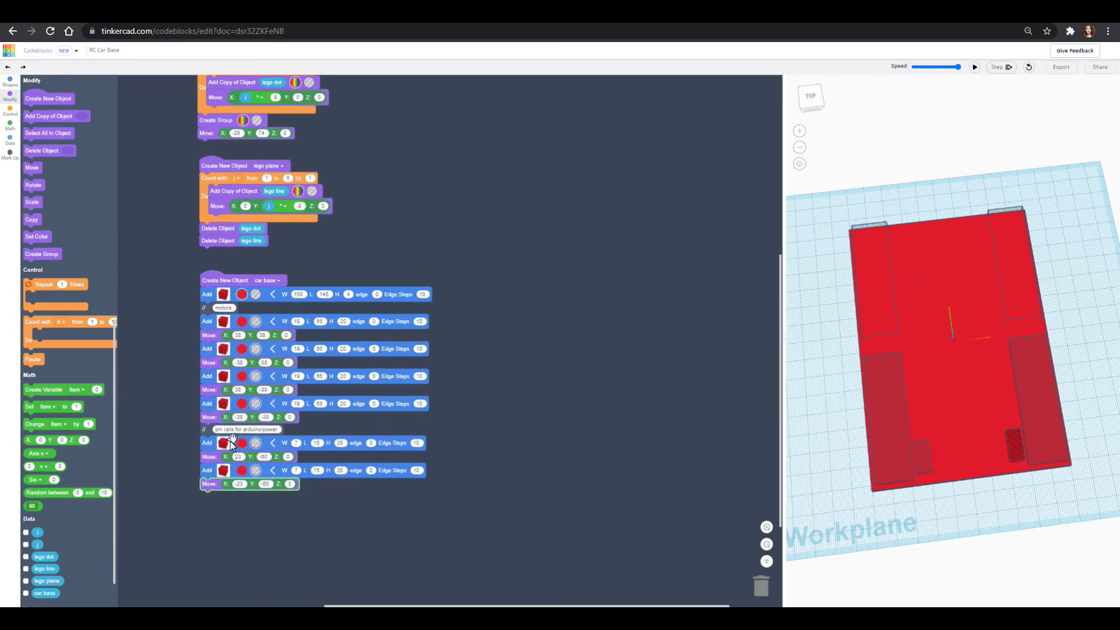
pyautogui.rightClick(213, 446)
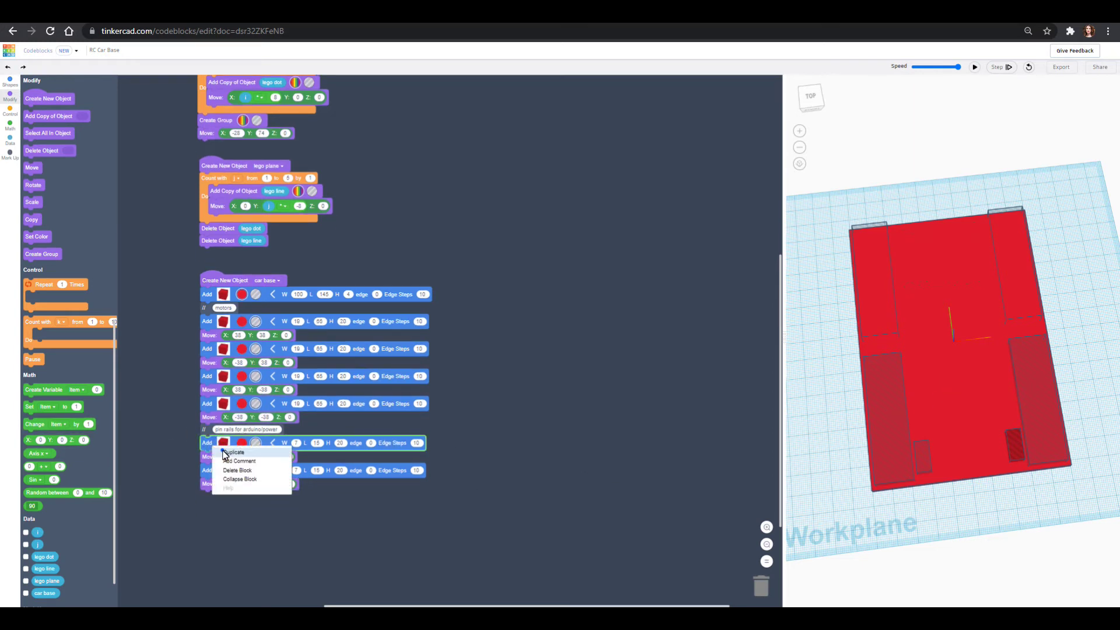
pyautogui.click(226, 452)
pyautogui.moveTo(230, 512); pyautogui.dragTo(206, 500)
pyautogui.click(316, 499)
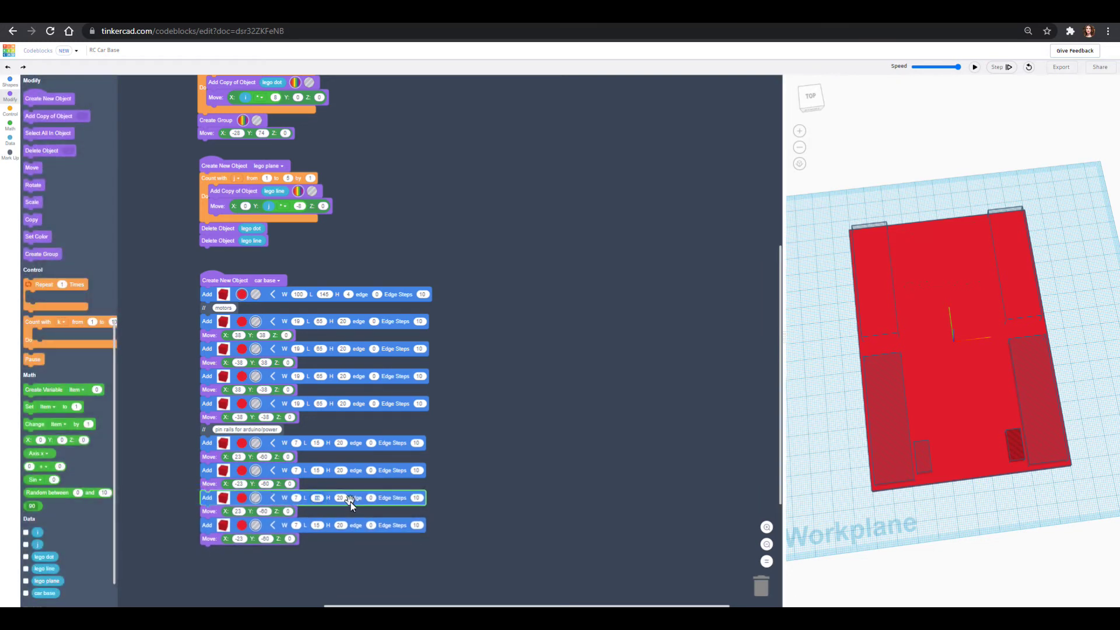
pyautogui.write('30')
pyautogui.click(315, 525)
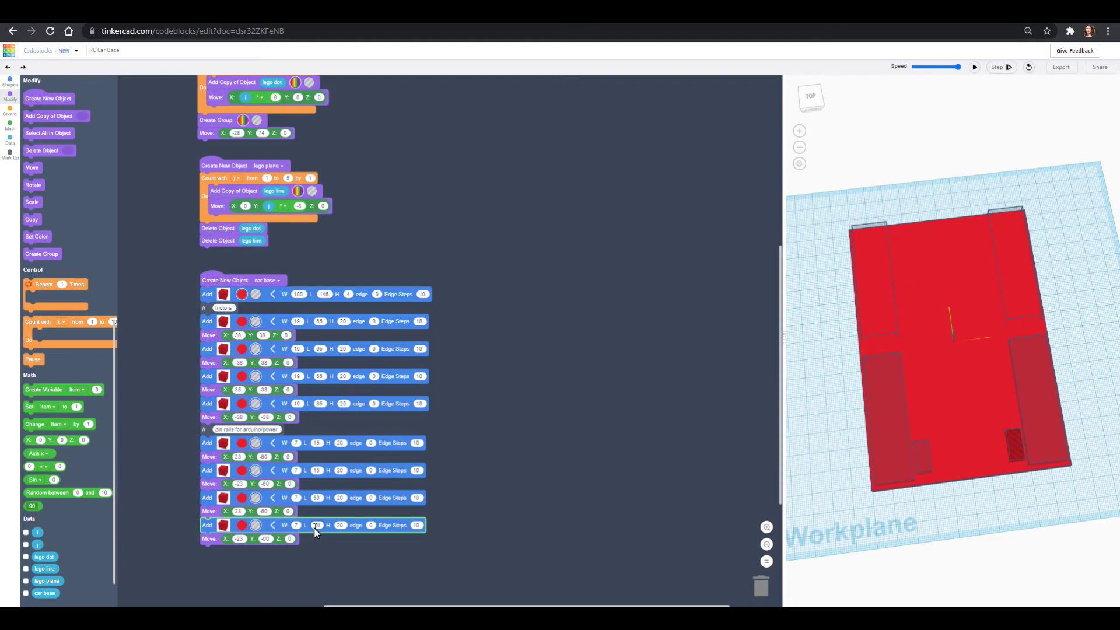
pyautogui.write('50')
# Step: Set Y to -25 in the Move blocks of both long pin rail boxes and run the code
pyautogui.click(265, 509)
pyautogui.click(266, 511)
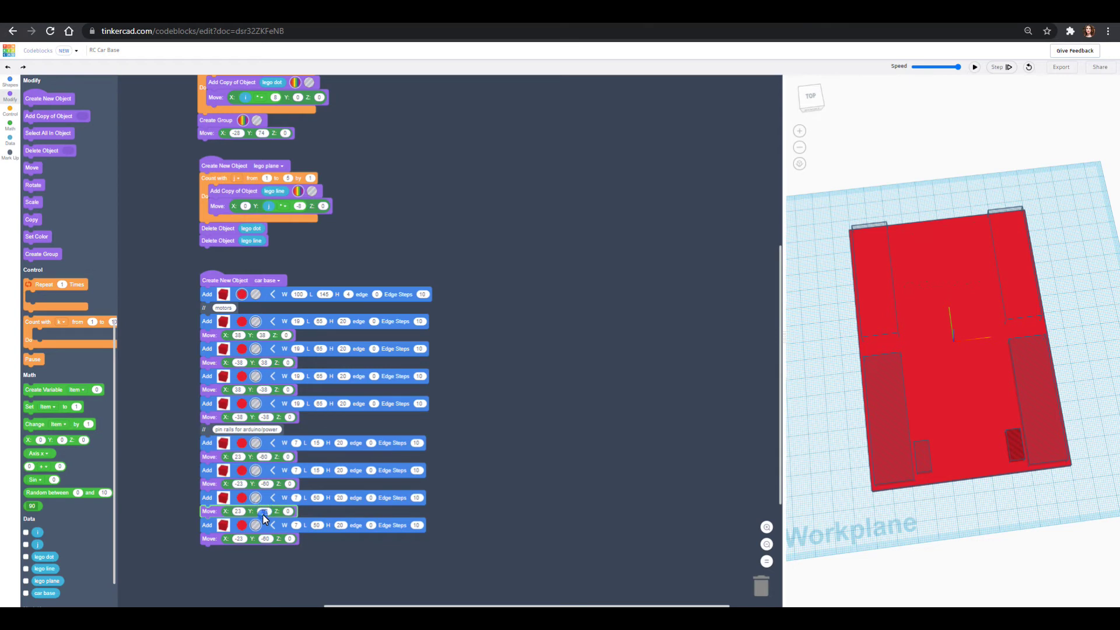
pyautogui.press('BackSpace')
pyautogui.write('-18')
pyautogui.click(262, 539)
pyautogui.press('BackSpace')
pyautogui.write('-25')
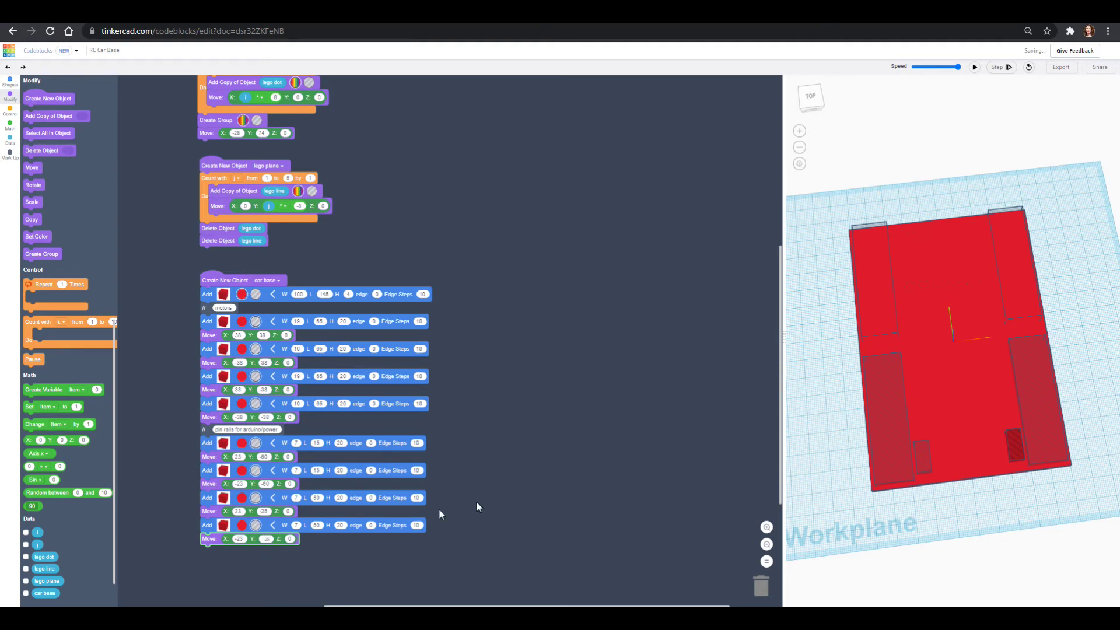
pyautogui.click(975, 67)
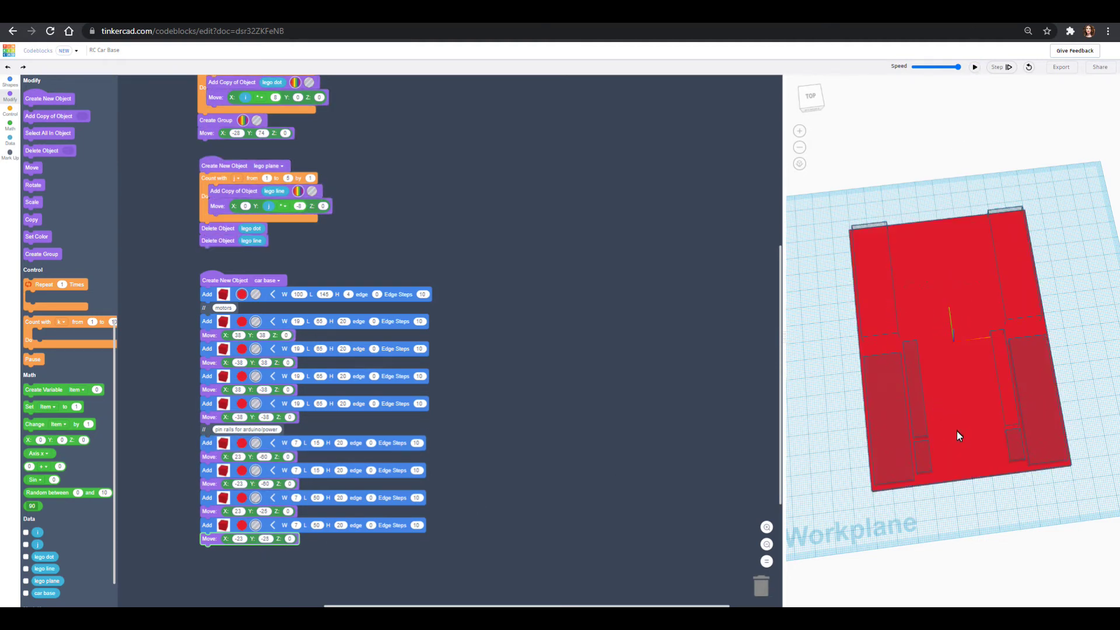
pyautogui.moveTo(955, 430); pyautogui.dragTo(936, 470, button='right')
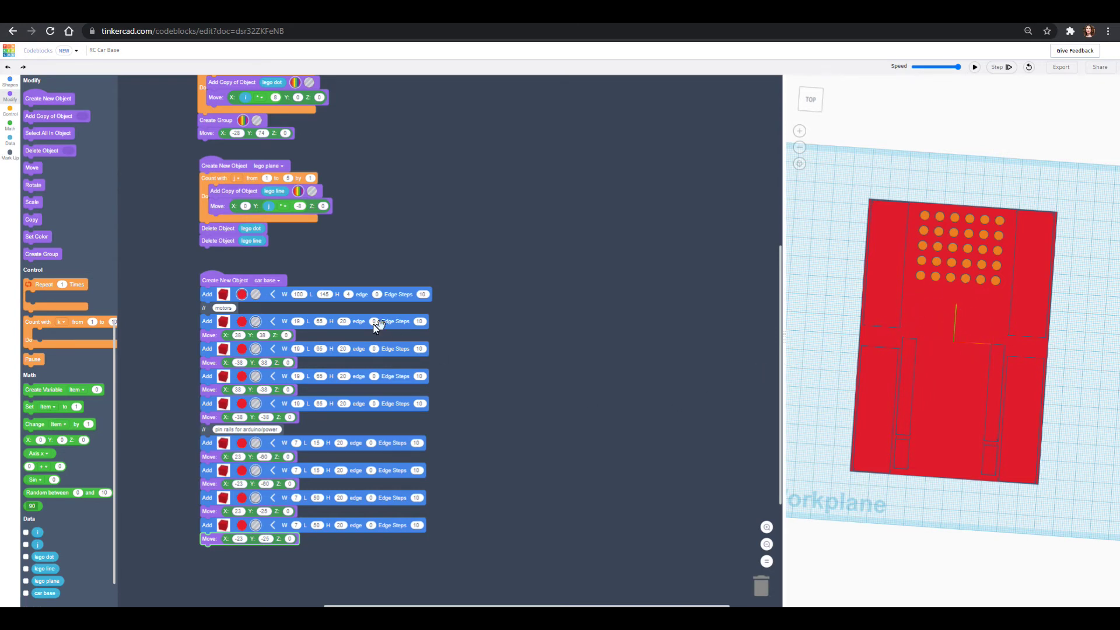
# Step: Add a comment reading "hole for arduino jacks" after the last Move block in car base
pyautogui.scroll(-1, 42, 473)
pyautogui.moveTo(53, 587); pyautogui.dragTo(232, 559)
pyautogui.click(231, 551)
pyautogui.write('raile for ardu')
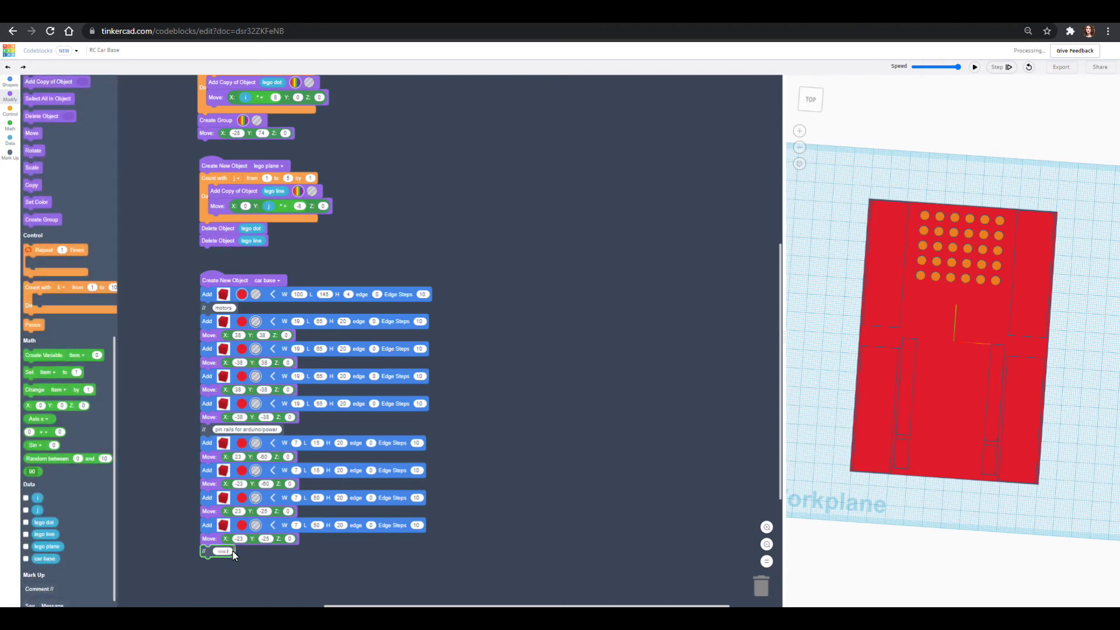
pyautogui.write('ino jacks')
pyautogui.click(530, 510)
# Step: Add a hole box below the arduino jacks comment with width 54 and length 28
pyautogui.scroll(-2, 501, 517)
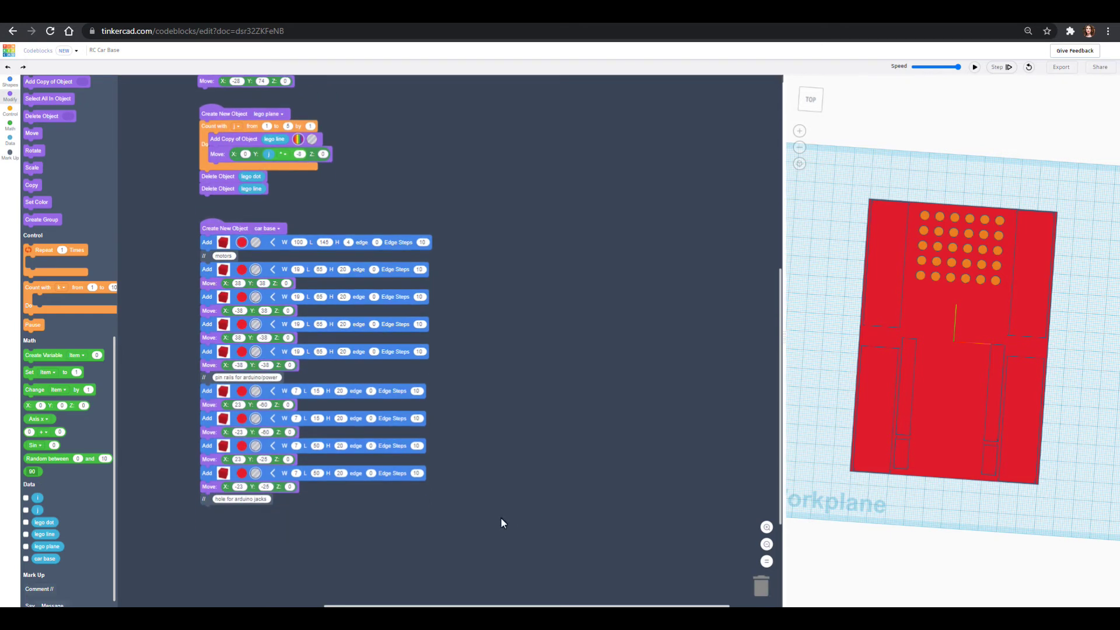
pyautogui.click(10, 81)
pyautogui.moveTo(36, 100); pyautogui.dragTo(242, 517)
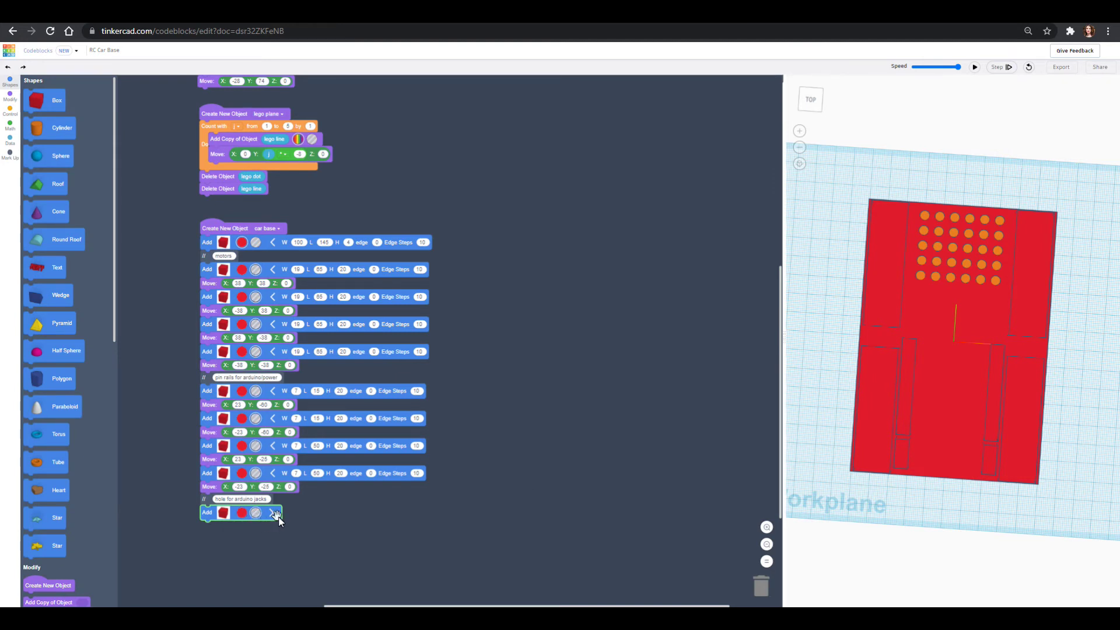
pyautogui.click(273, 512)
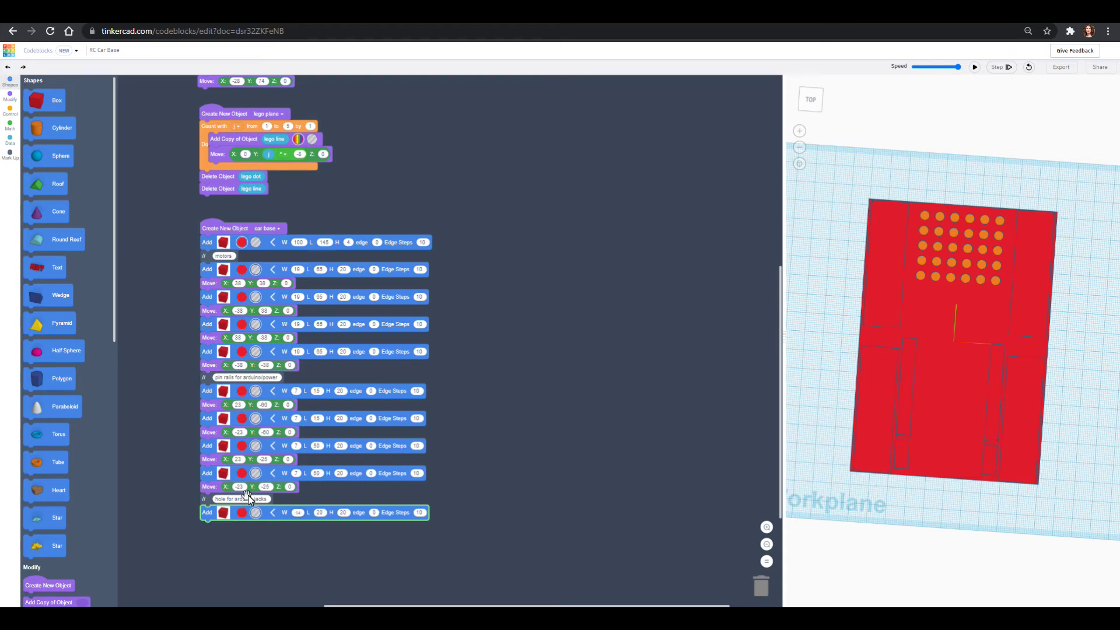
pyautogui.click(320, 513)
pyautogui.write('28')
# Step: Attach a Move block with Y 15 below the arduino jacks box, run the code, and inspect the result
pyautogui.scroll(-1, 45, 538)
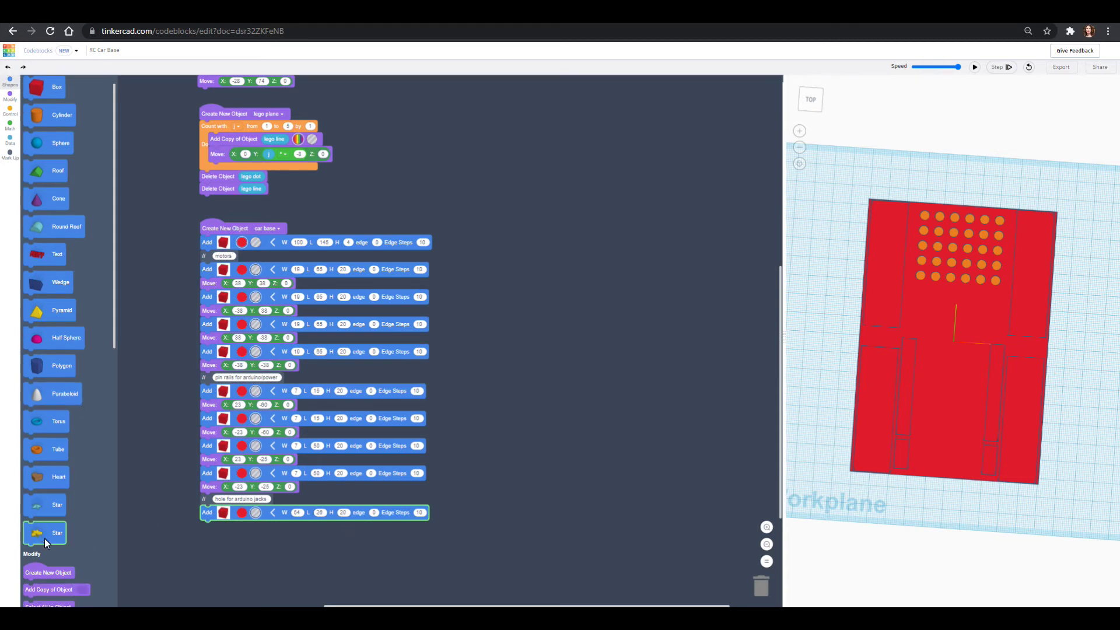
pyautogui.scroll(-2, 47, 542)
pyautogui.moveTo(43, 583); pyautogui.dragTo(215, 539)
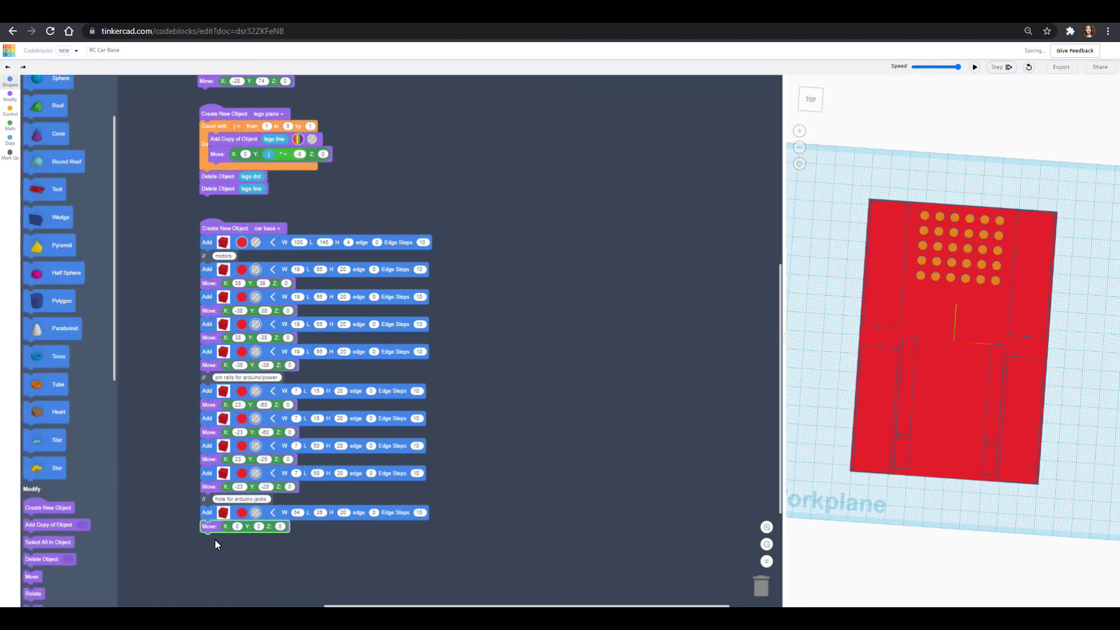
pyautogui.click(259, 527)
pyautogui.write('11')
pyautogui.click(975, 67)
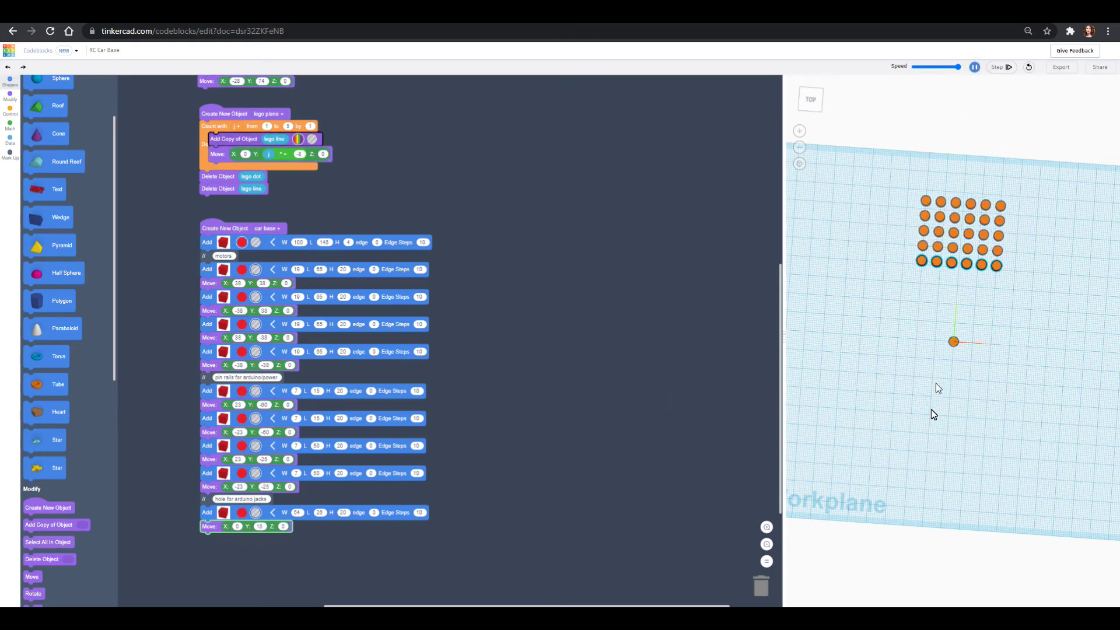
pyautogui.moveTo(948, 403); pyautogui.dragTo(963, 330, button='right')
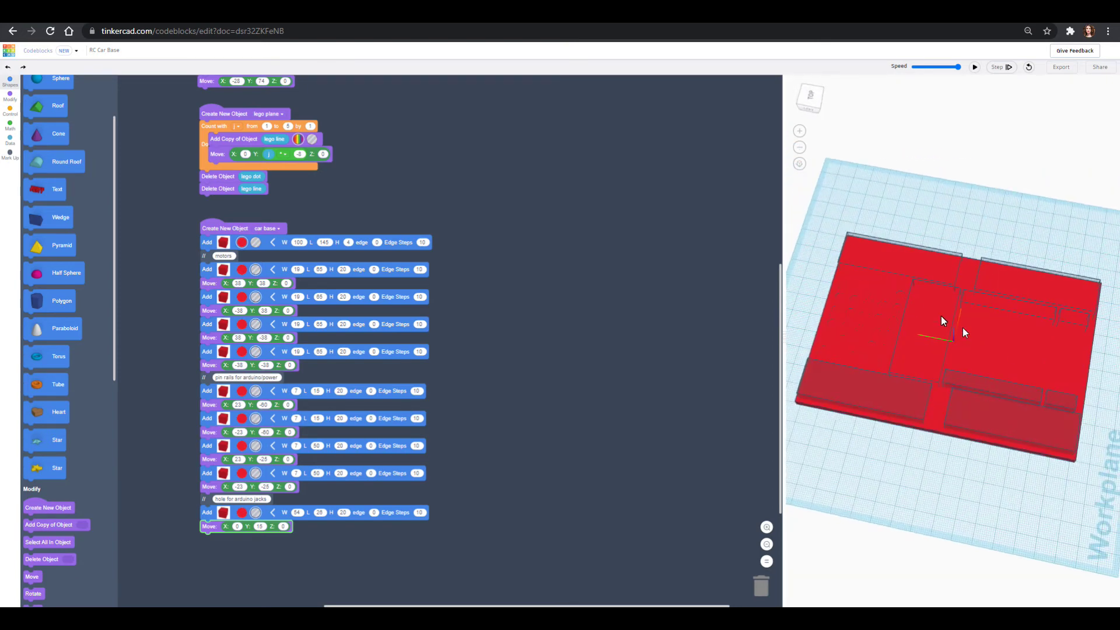
pyautogui.moveTo(1065, 379); pyautogui.dragTo(893, 393, button='right')
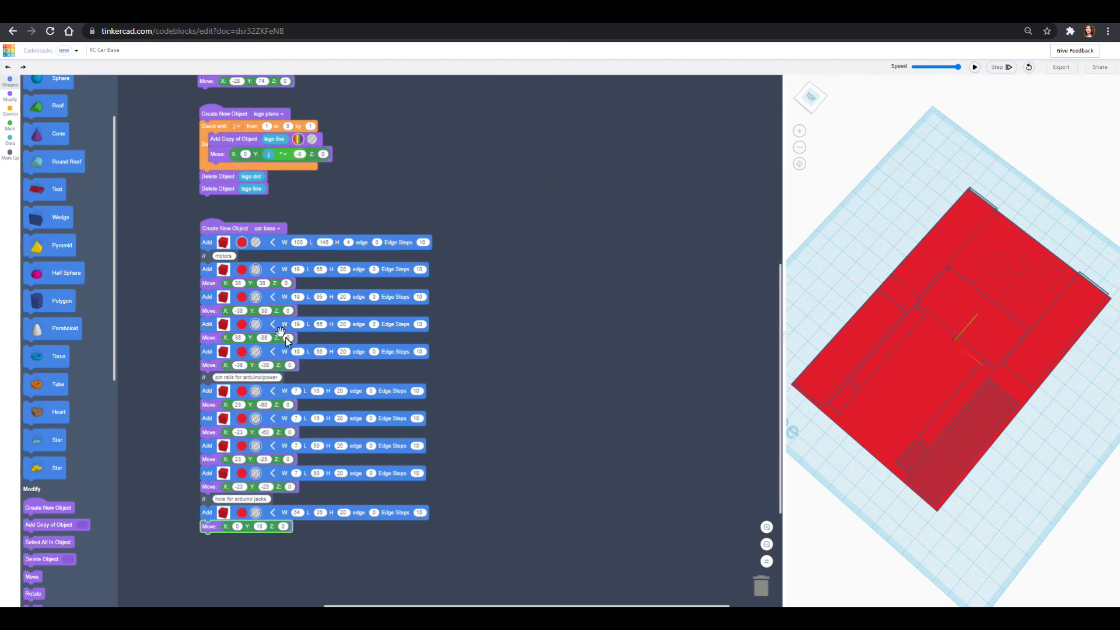
# Step: Add a Create Group block at the end of car base, run the code, and inspect the cutouts from several angles
pyautogui.scroll(-3, 41, 552)
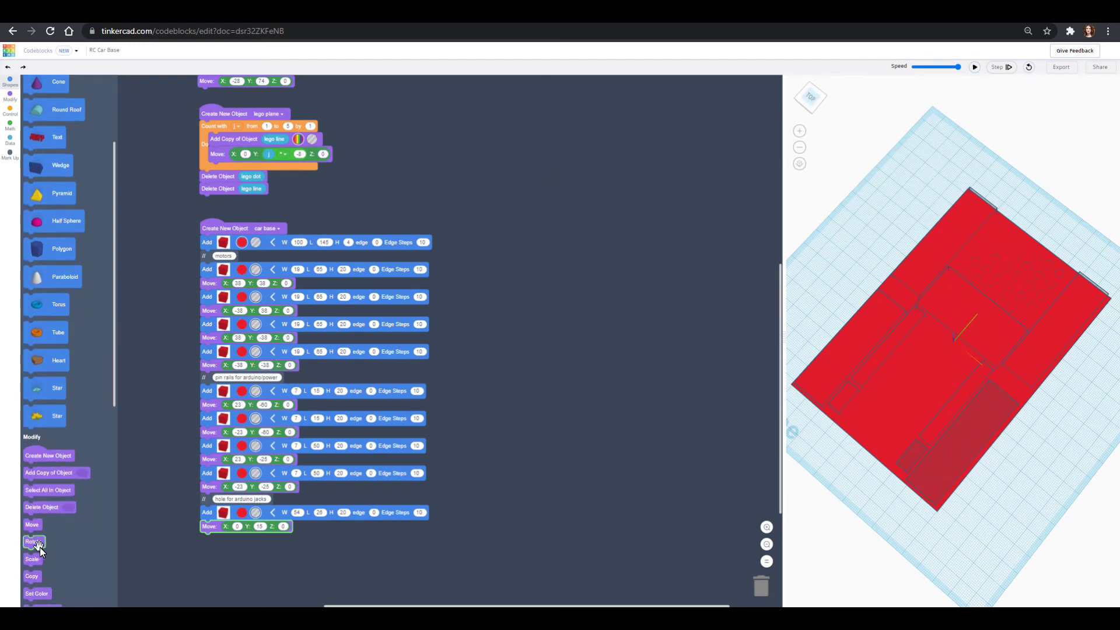
pyautogui.moveTo(59, 571); pyautogui.dragTo(236, 540)
pyautogui.click(974, 67)
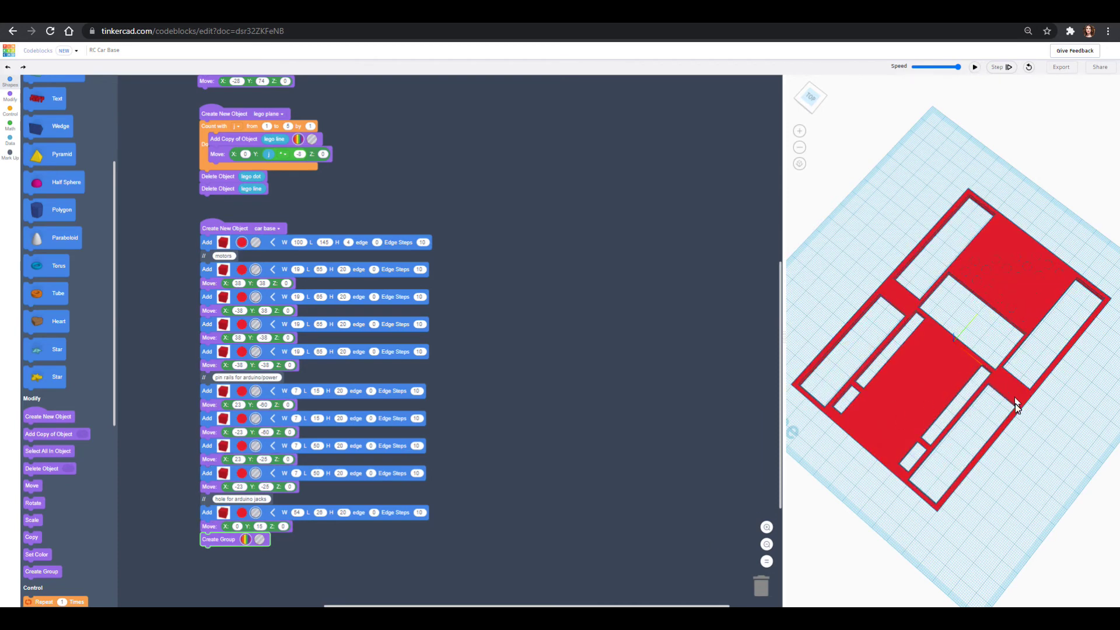
pyautogui.moveTo(828, 398); pyautogui.dragTo(908, 380, button='right')
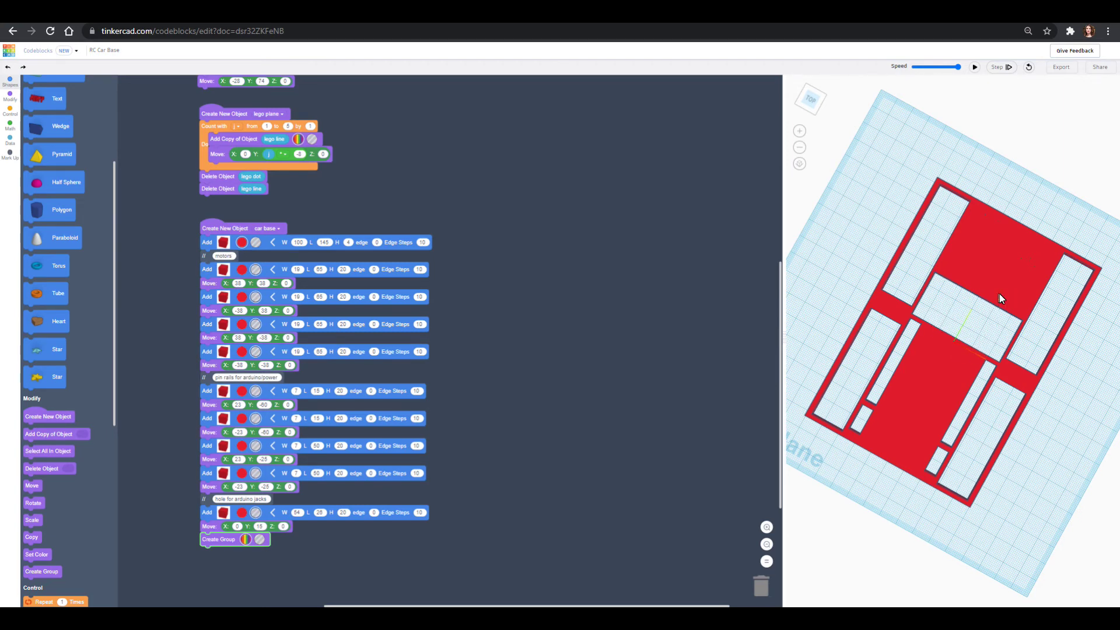
pyautogui.moveTo(1040, 343); pyautogui.dragTo(916, 328, button='right')
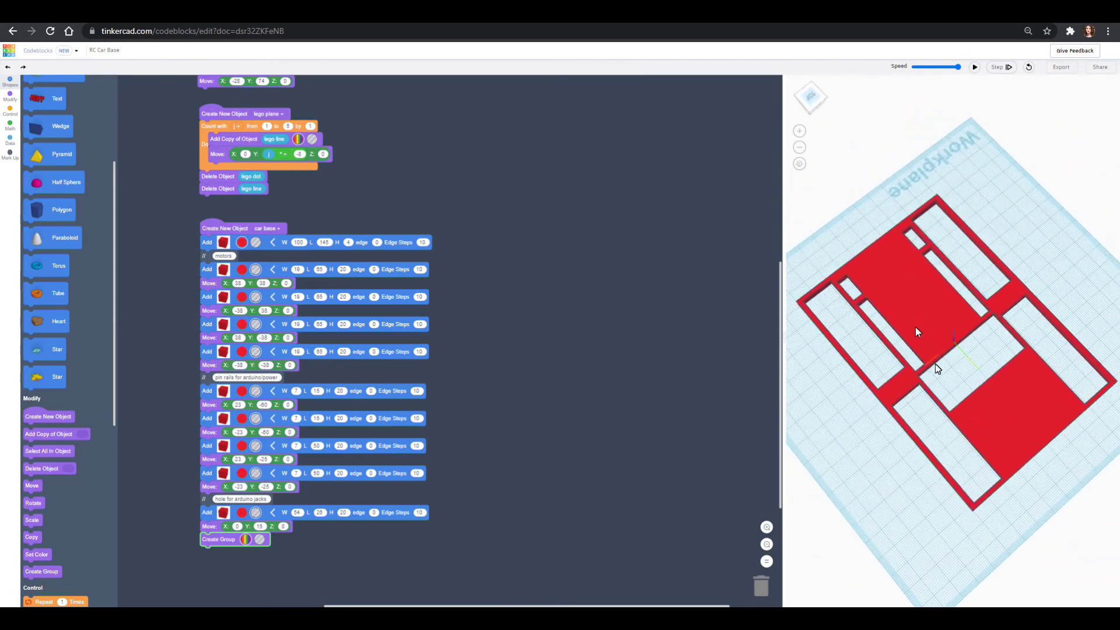
pyautogui.moveTo(1010, 404); pyautogui.dragTo(985, 439, button='right')
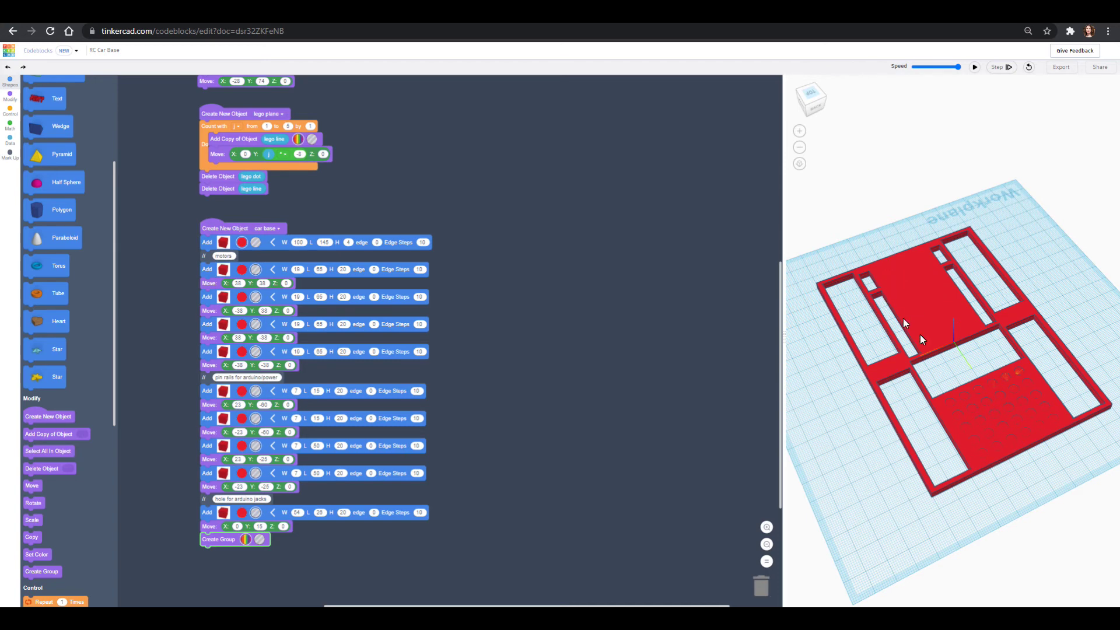
pyautogui.moveTo(909, 389); pyautogui.dragTo(970, 169, button='right')
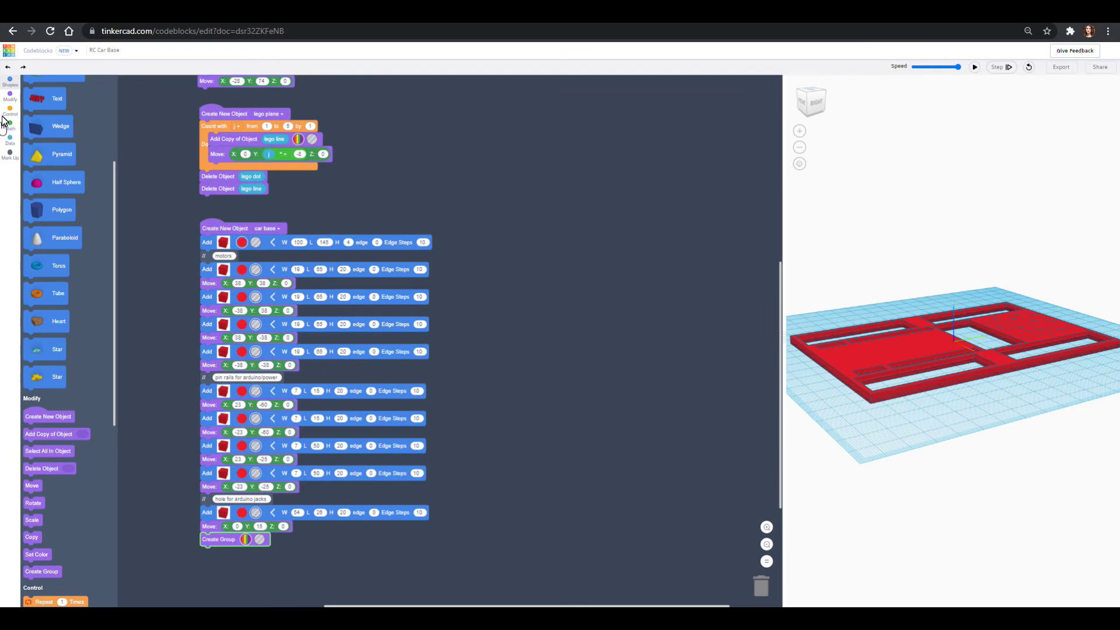
# Step: Delete the Create Group block at the end of car base and attach a new hole box in its place
pyautogui.scroll(1, 67, 155)
pyautogui.scroll(1, 65, 159)
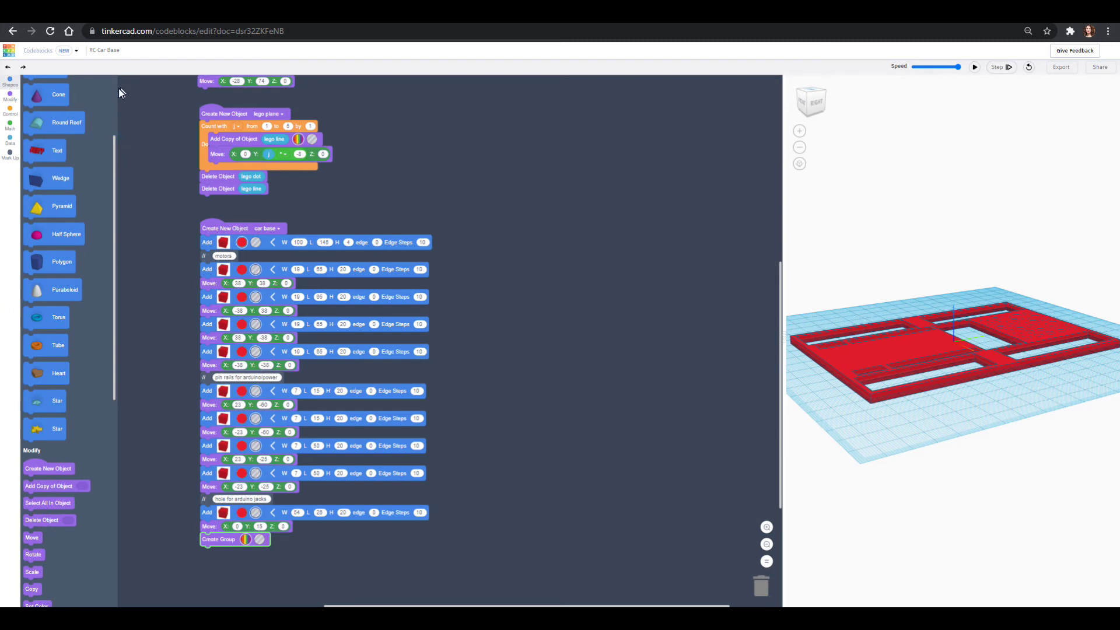
pyautogui.scroll(5, 114, 88)
pyautogui.moveTo(51, 109); pyautogui.dragTo(226, 566)
pyautogui.scroll(-3, 413, 553)
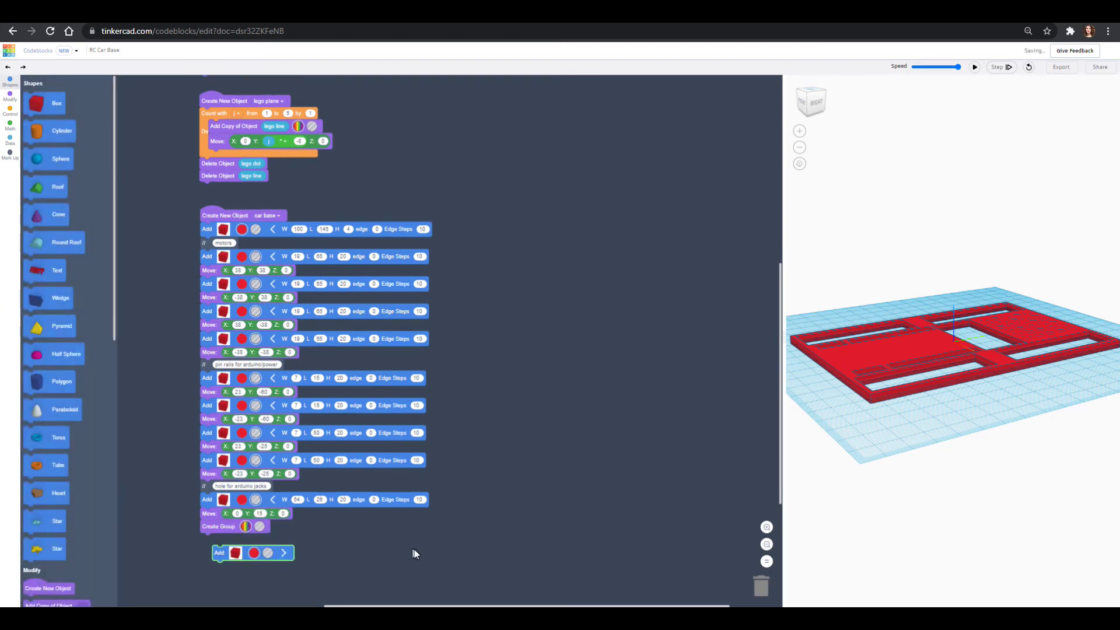
pyautogui.moveTo(228, 449); pyautogui.dragTo(751, 593)
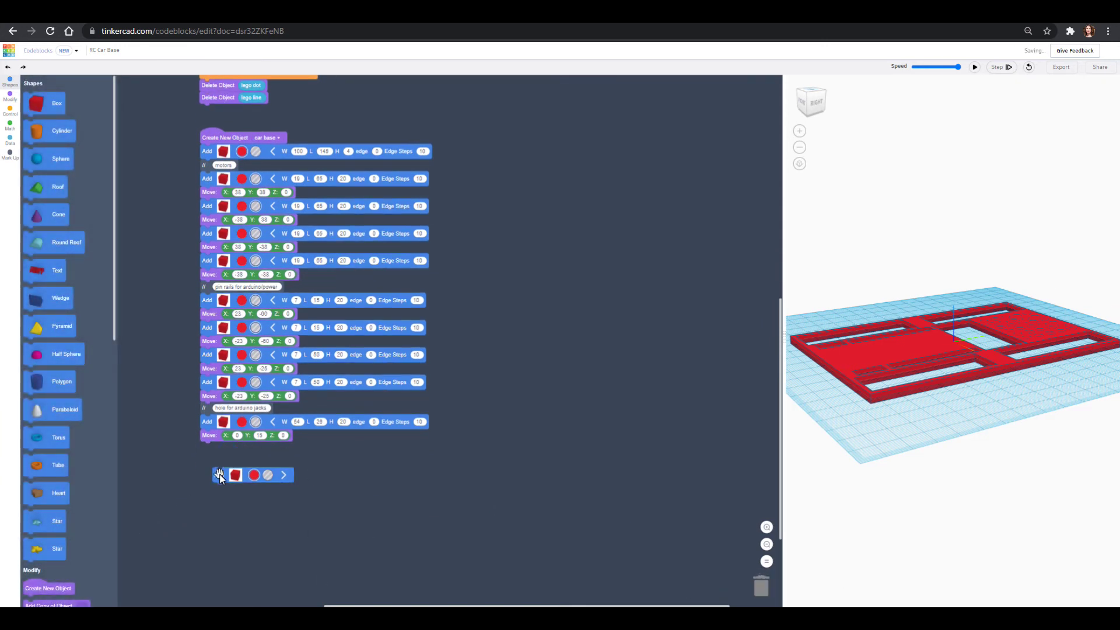
pyautogui.moveTo(215, 472); pyautogui.dragTo(204, 451)
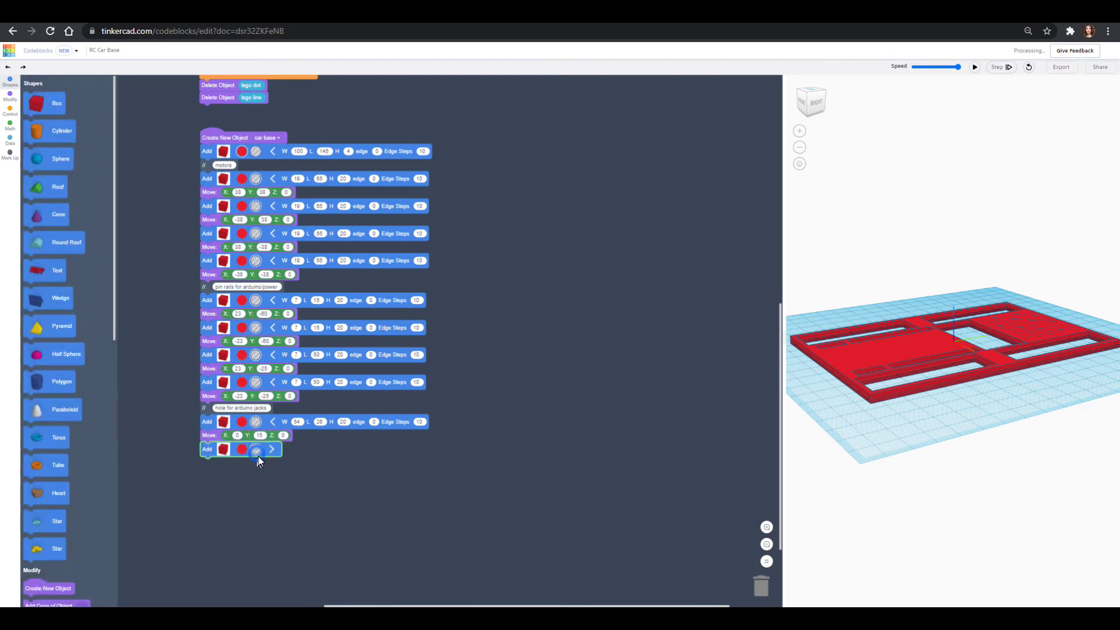
# Step: Set the new hole box to width 38, length 140 and height 4
pyautogui.click(273, 452)
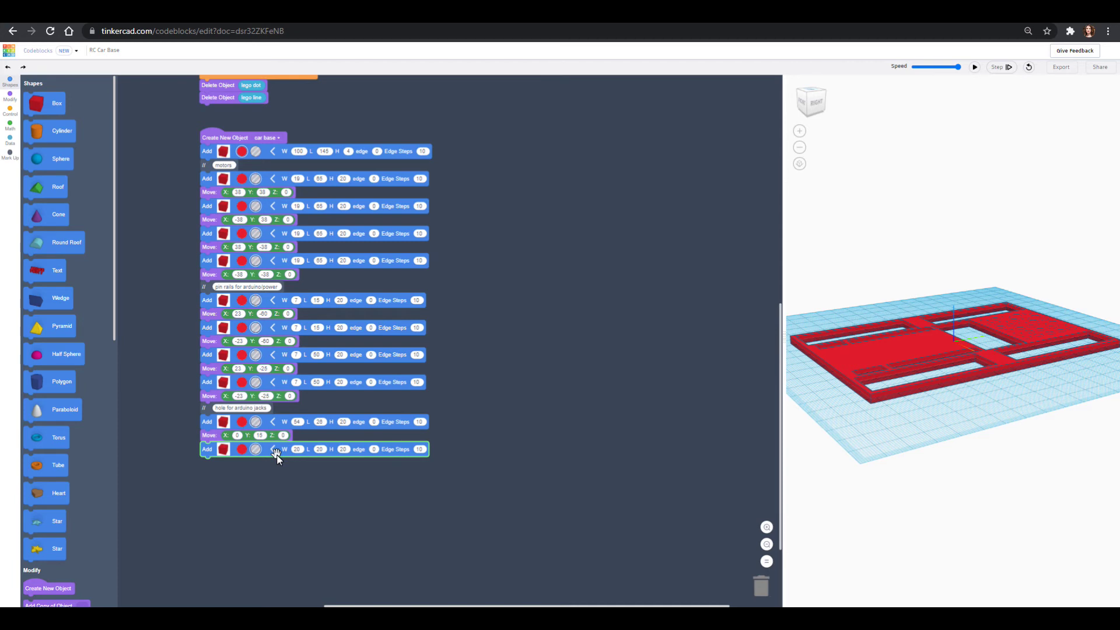
pyautogui.click(297, 450)
pyautogui.write('14')
pyautogui.click(318, 450)
pyautogui.write('148')
pyautogui.click(346, 449)
pyautogui.write('4')
# Step: Attach a Move block with Z 2 below the 140-long hole box
pyautogui.scroll(-3, 46, 549)
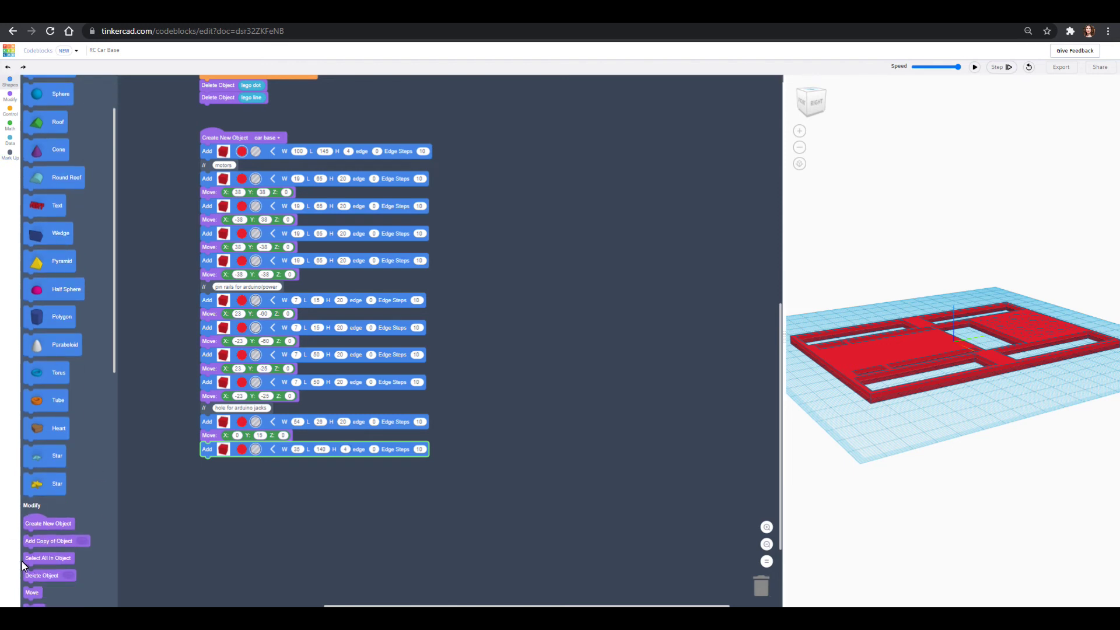
pyautogui.moveTo(34, 579); pyautogui.dragTo(213, 469)
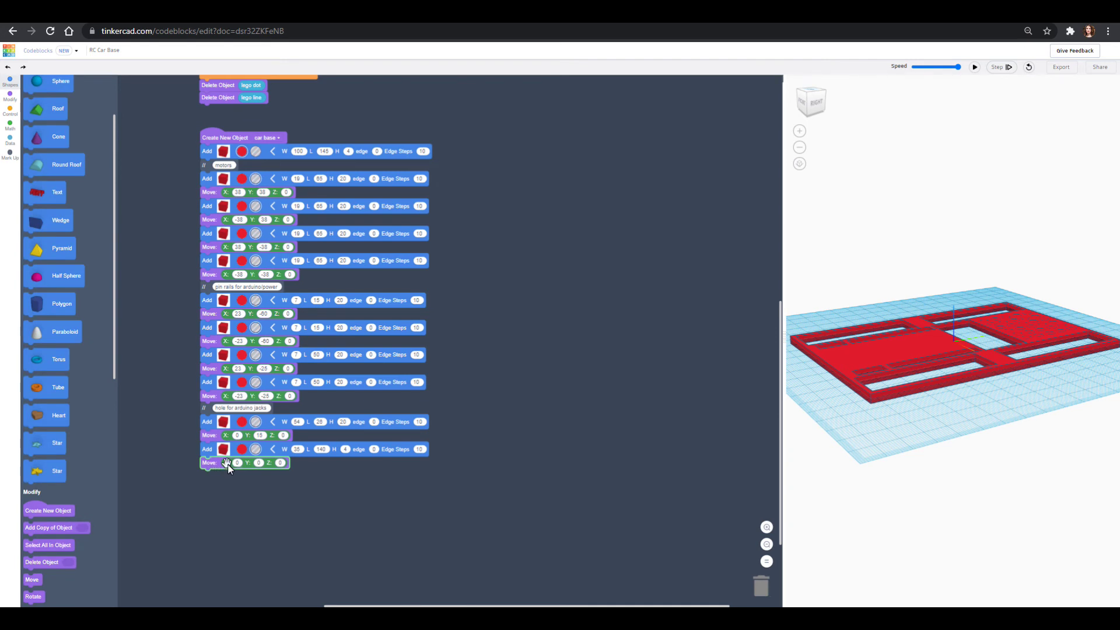
pyautogui.write('3')
# Step: Add another hole box at the end of car base with width 50, length 60 and height 4
pyautogui.scroll(3, 58, 251)
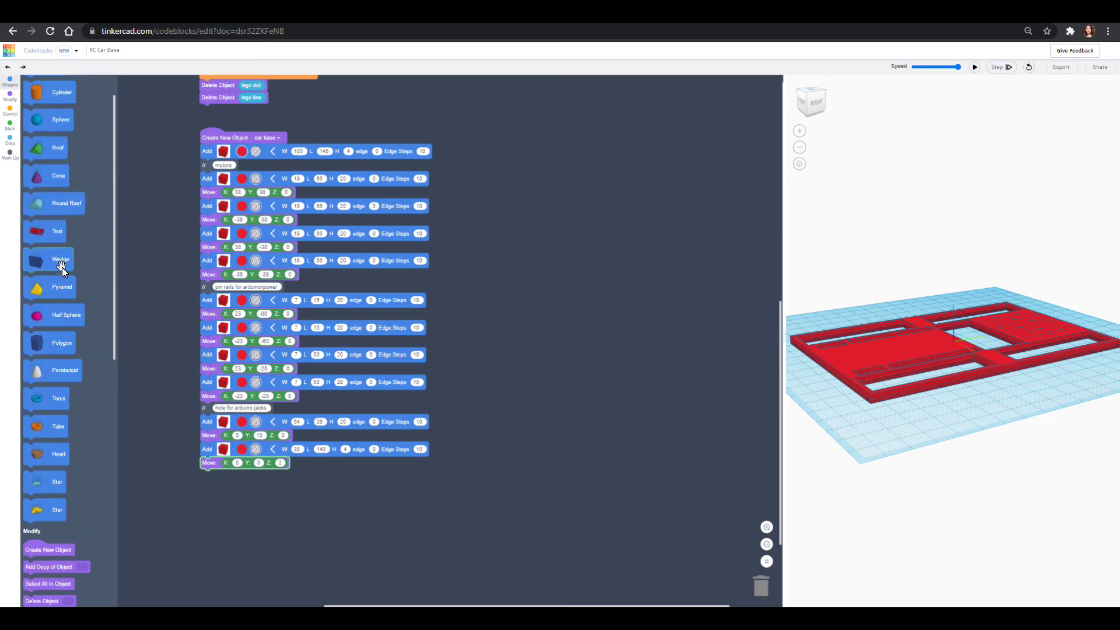
pyautogui.moveTo(54, 89); pyautogui.dragTo(217, 478)
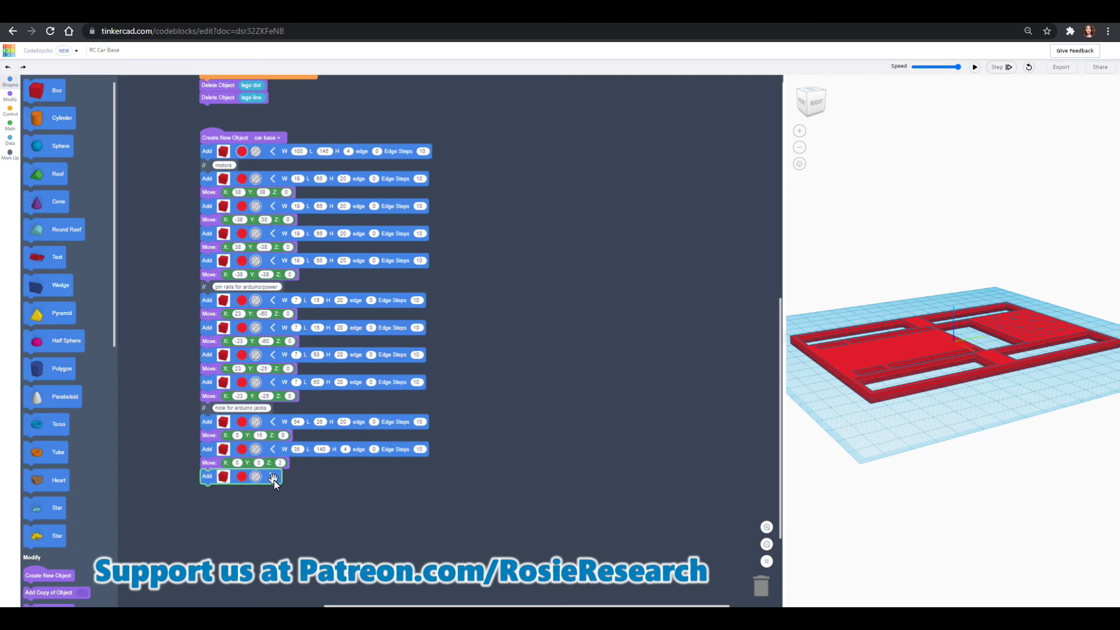
pyautogui.click(274, 478)
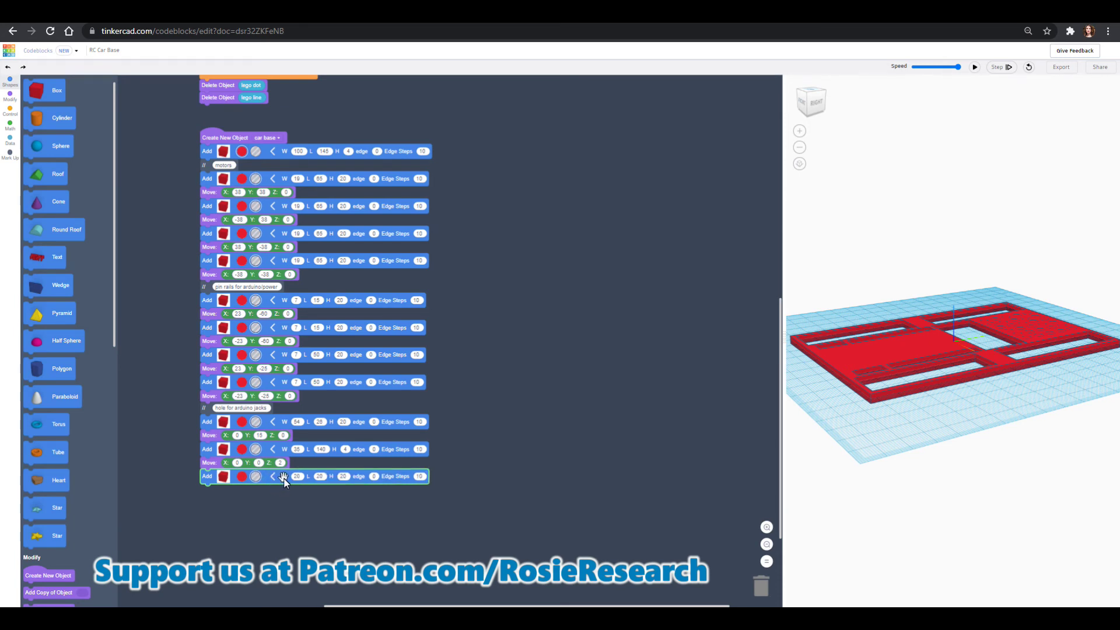
pyautogui.write('60')
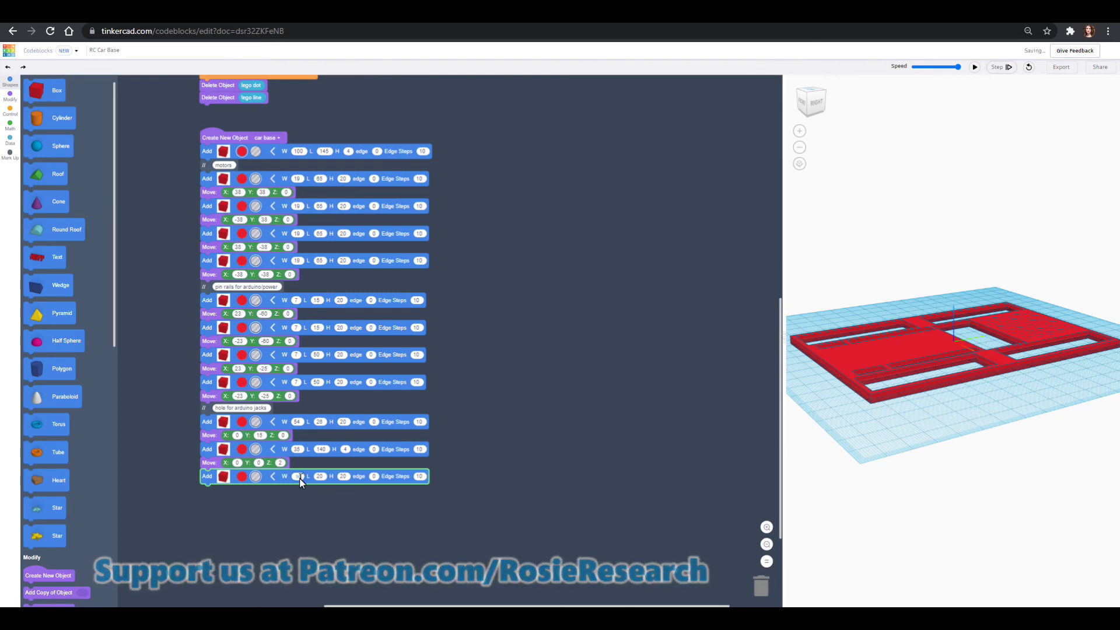
pyautogui.press('Tab')
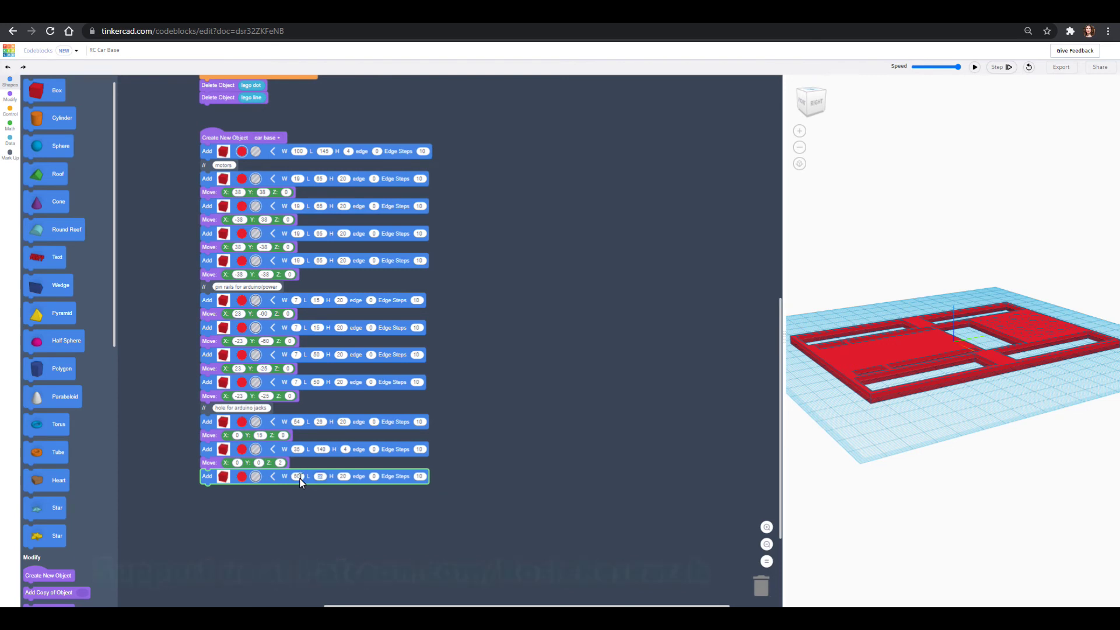
pyautogui.write('60')
pyautogui.press('Tab')
pyautogui.write('4')
# Step: Attach a Move block with Y 50 and Z 2 below the last hole box and run the code
pyautogui.click(8, 95)
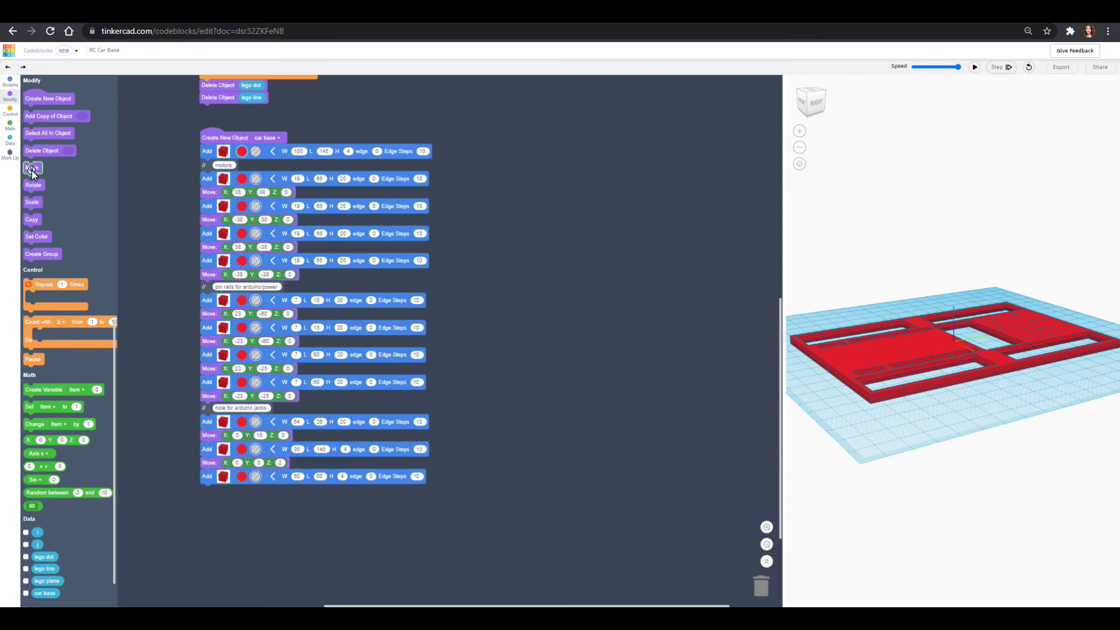
pyautogui.scroll(5, 32, 170)
pyautogui.moveTo(30, 378); pyautogui.dragTo(217, 492)
pyautogui.click(280, 491)
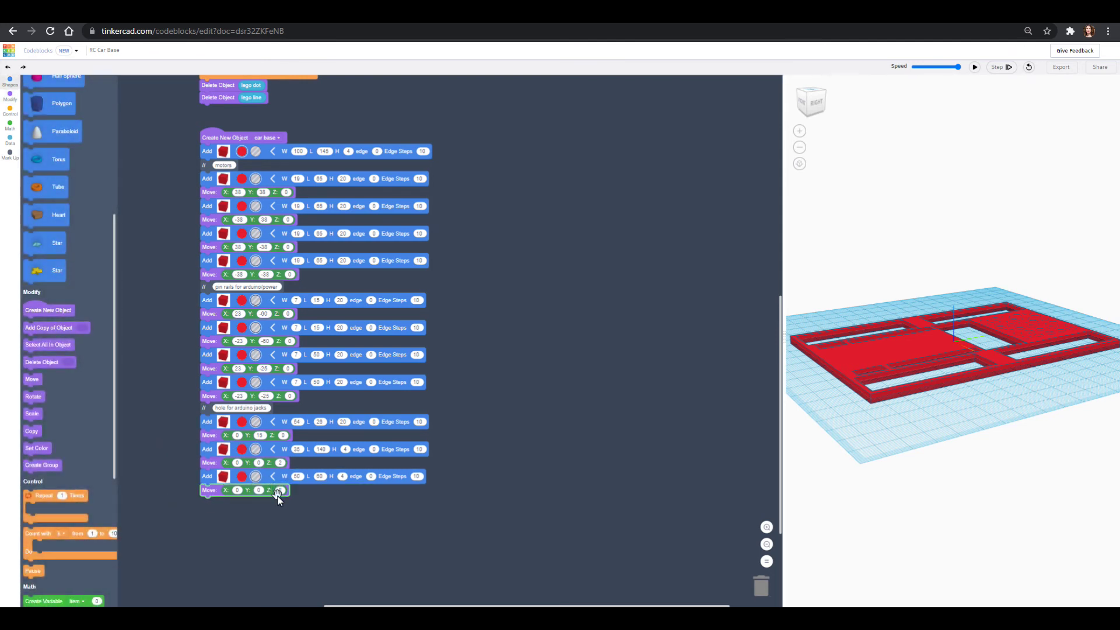
pyautogui.write('2')
pyautogui.write('4')
pyautogui.click(975, 67)
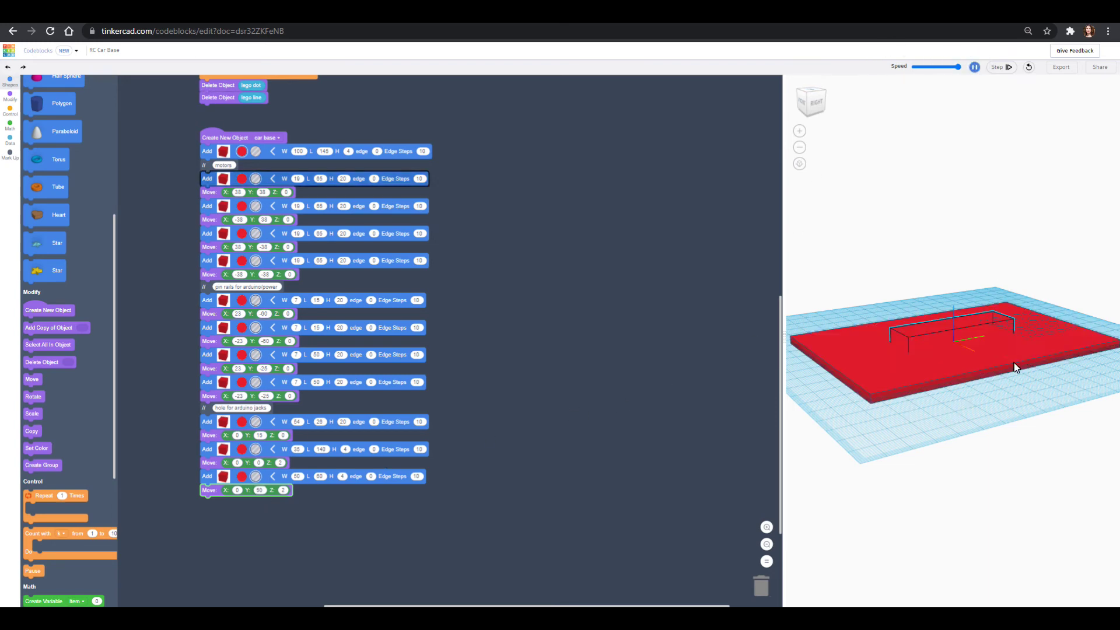
pyautogui.moveTo(1027, 365); pyautogui.dragTo(833, 443, button='right')
# Step: Add a Create Group block at the end of car base, run the code, and inspect the recesses from several angles
pyautogui.moveTo(34, 462); pyautogui.dragTo(211, 500)
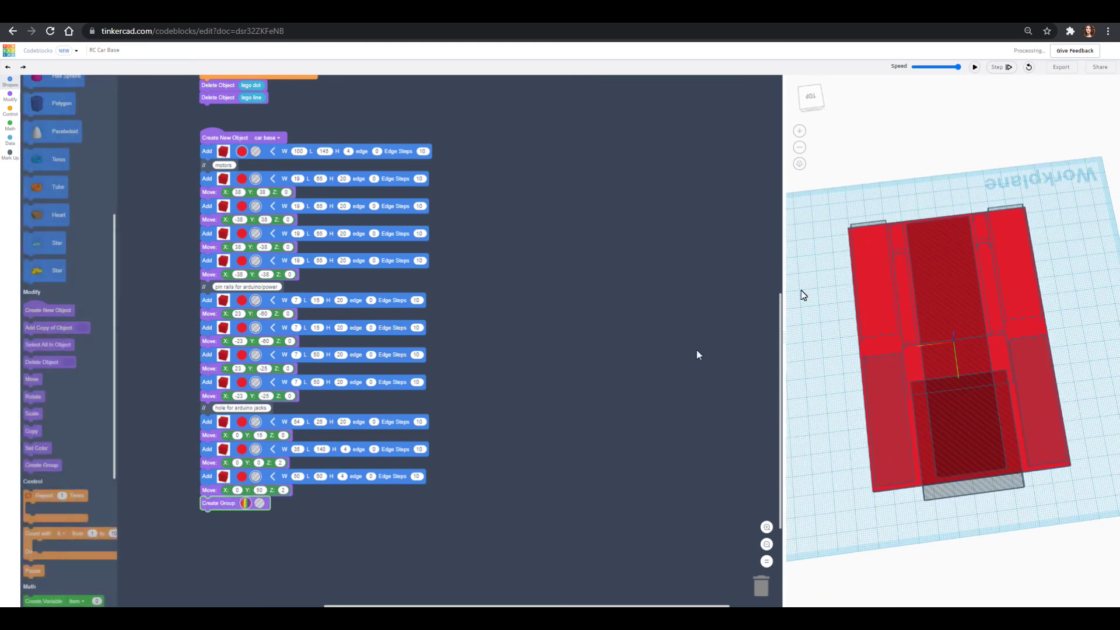
pyautogui.click(975, 67)
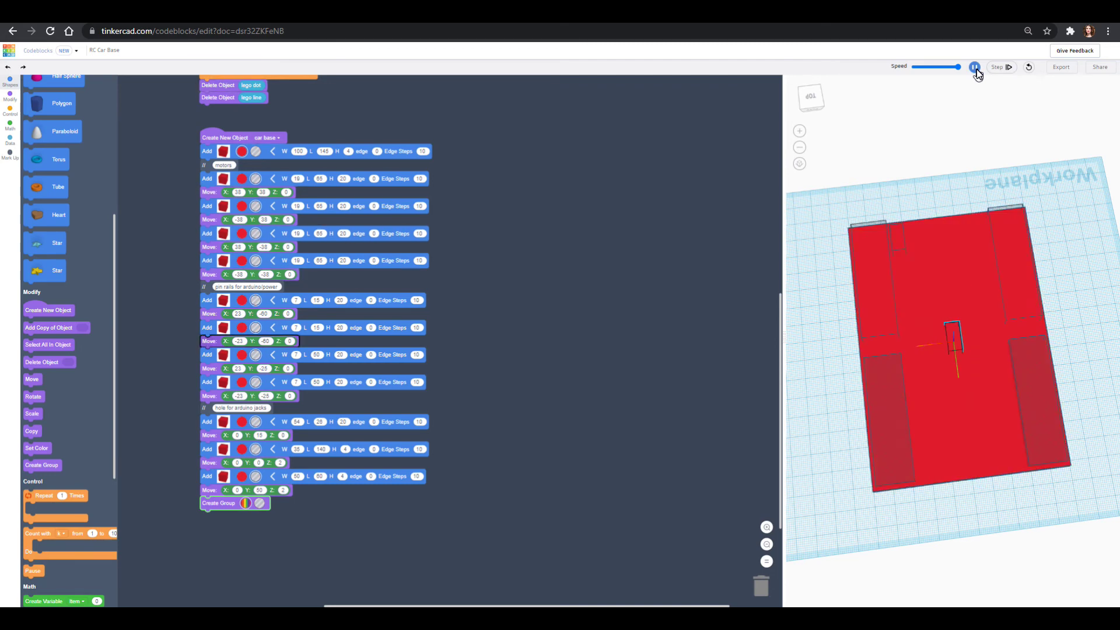
pyautogui.moveTo(985, 359); pyautogui.dragTo(973, 268, button='right')
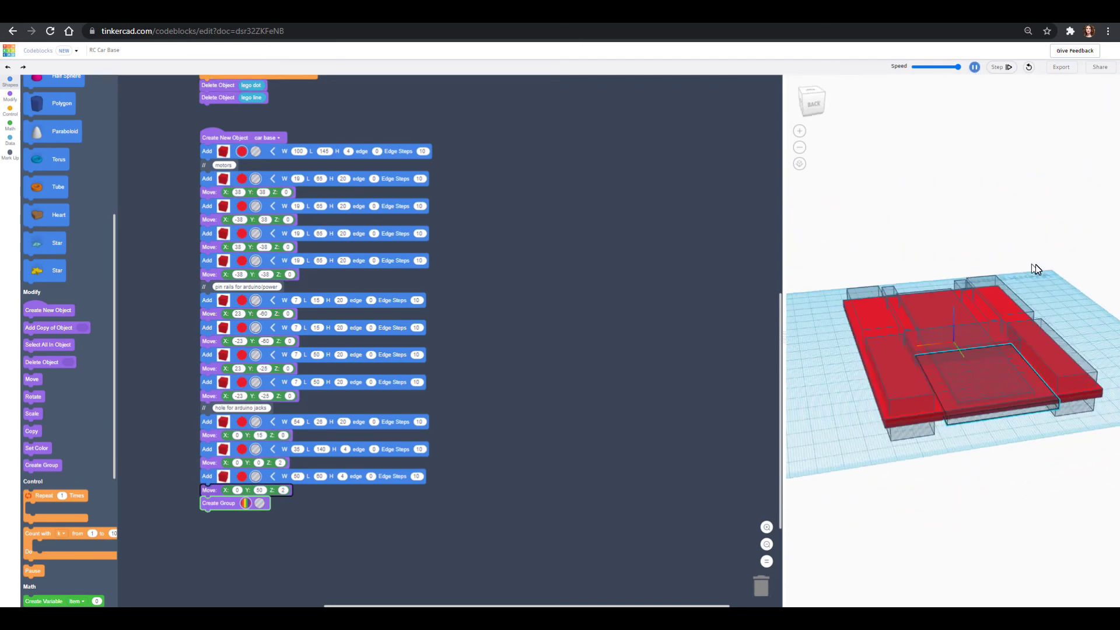
pyautogui.moveTo(1001, 310); pyautogui.dragTo(967, 379)
pyautogui.moveTo(980, 468); pyautogui.dragTo(902, 460)
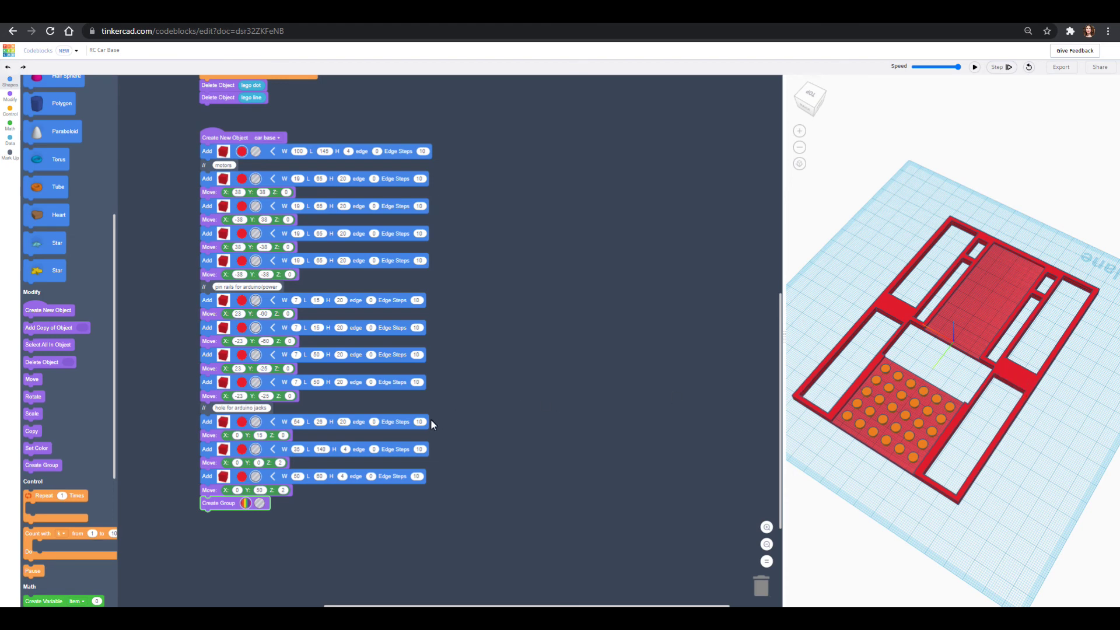
# Step: Place a cylinder block below car base and detach the Create Group block, setting it aside
pyautogui.scroll(5, 61, 149)
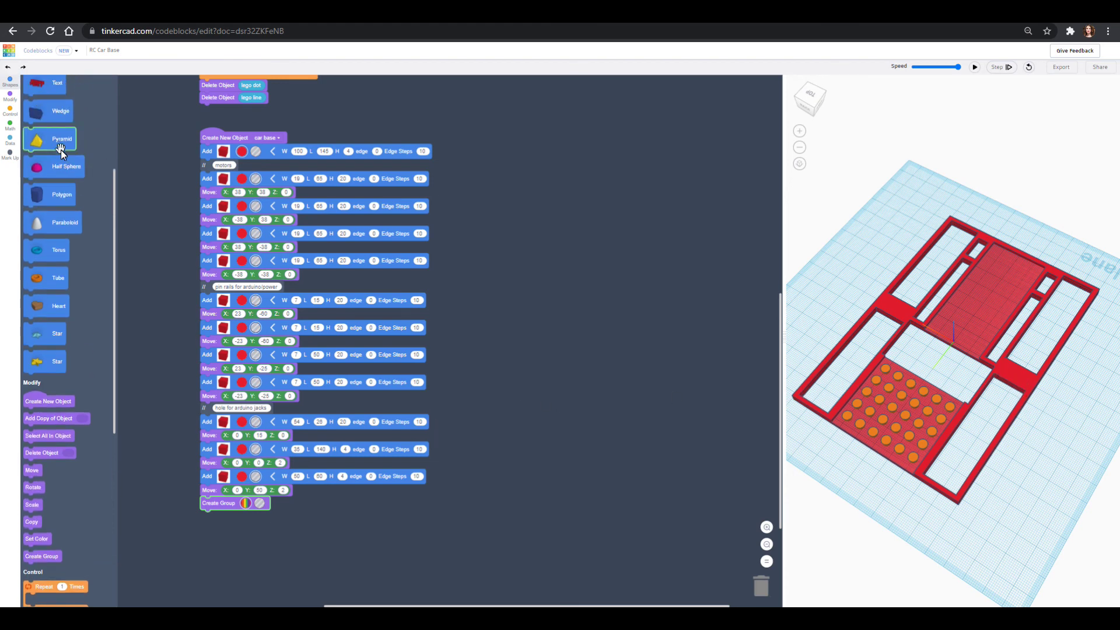
pyautogui.scroll(1, 58, 151)
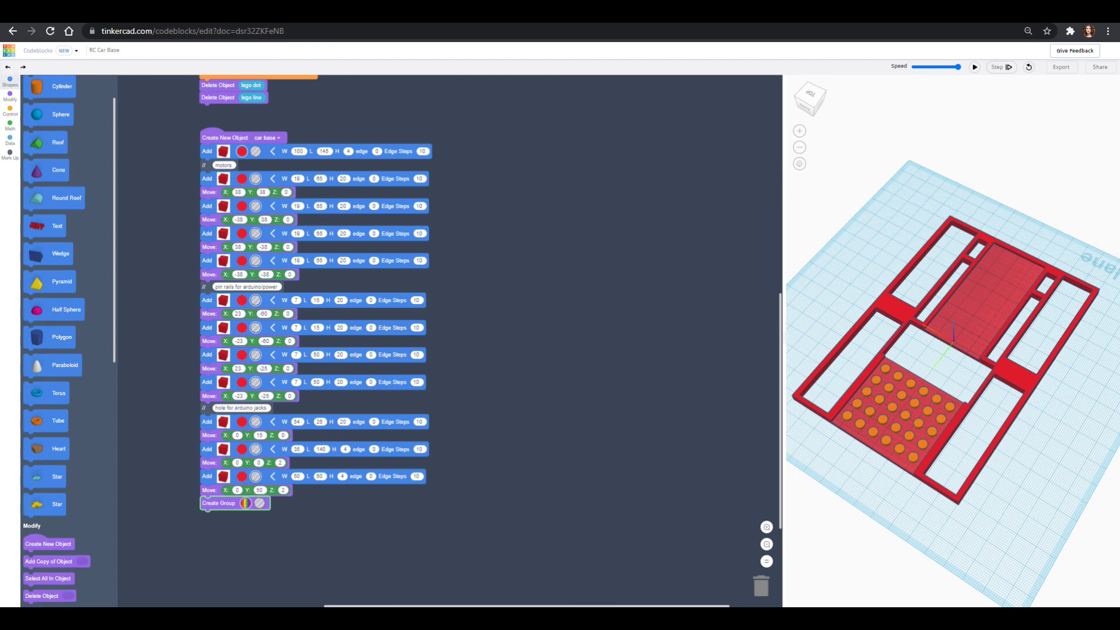
pyautogui.click(56, 89)
pyautogui.moveTo(232, 595); pyautogui.dragTo(519, 556)
# Step: Add a comment reading "wire management" after the last Move block in car base
pyautogui.scroll(-3, 55, 503)
pyautogui.scroll(-1, 55, 503)
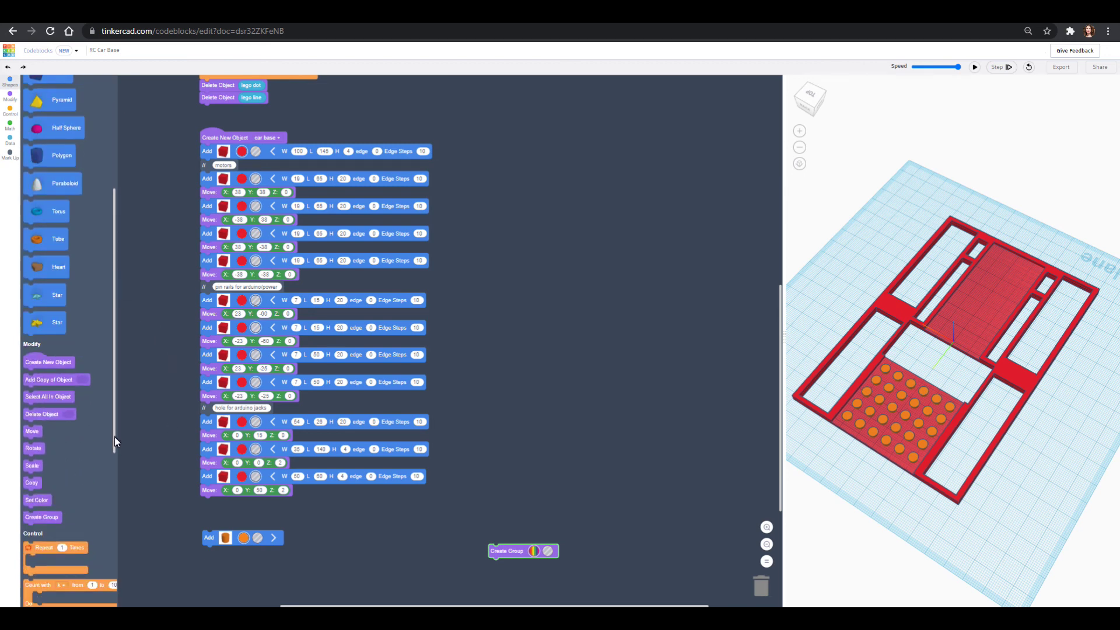
pyautogui.click(10, 155)
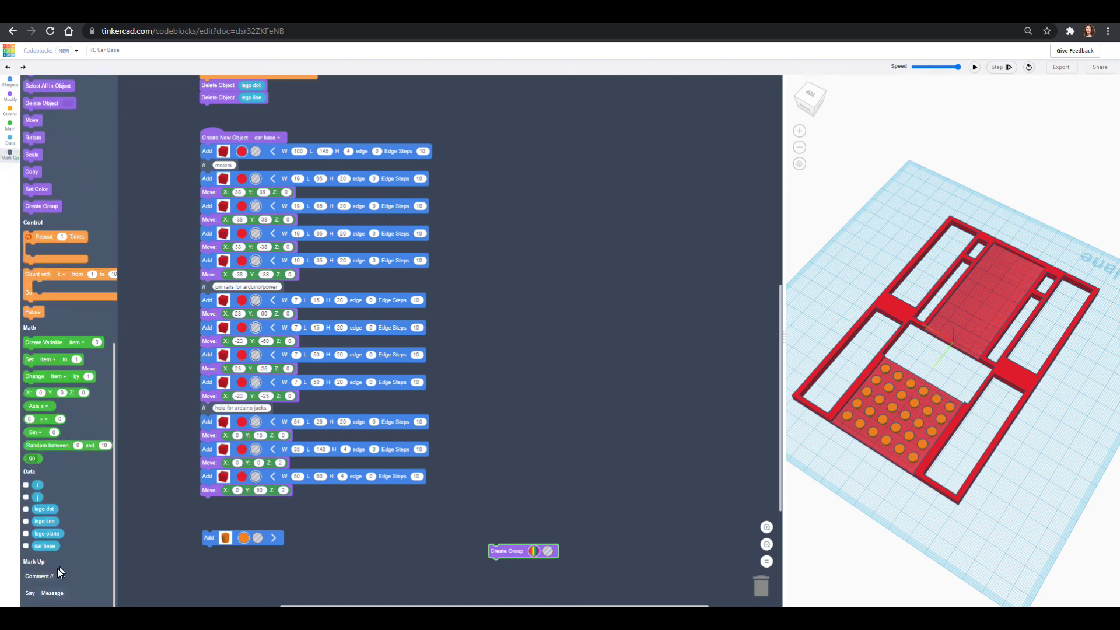
pyautogui.moveTo(41, 575); pyautogui.dragTo(222, 503)
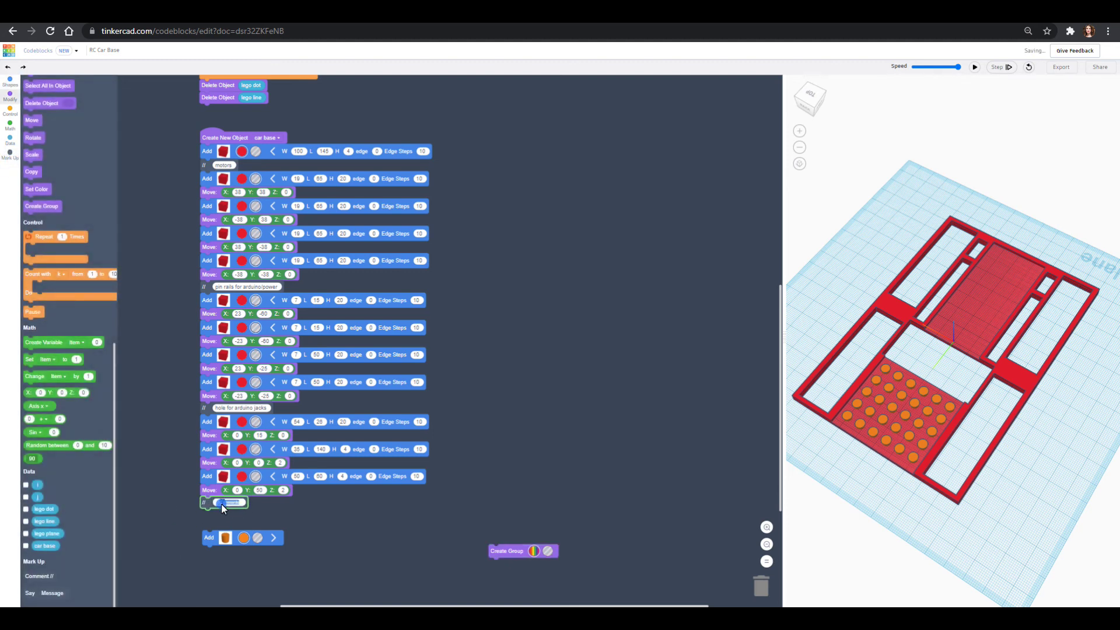
pyautogui.write('wire management')
# Step: Attach the cylinder below the wire management comment as a hole with radius 2.5 and 50 sides, followed by a Move block with X 45
pyautogui.moveTo(209, 535); pyautogui.dragTo(208, 521)
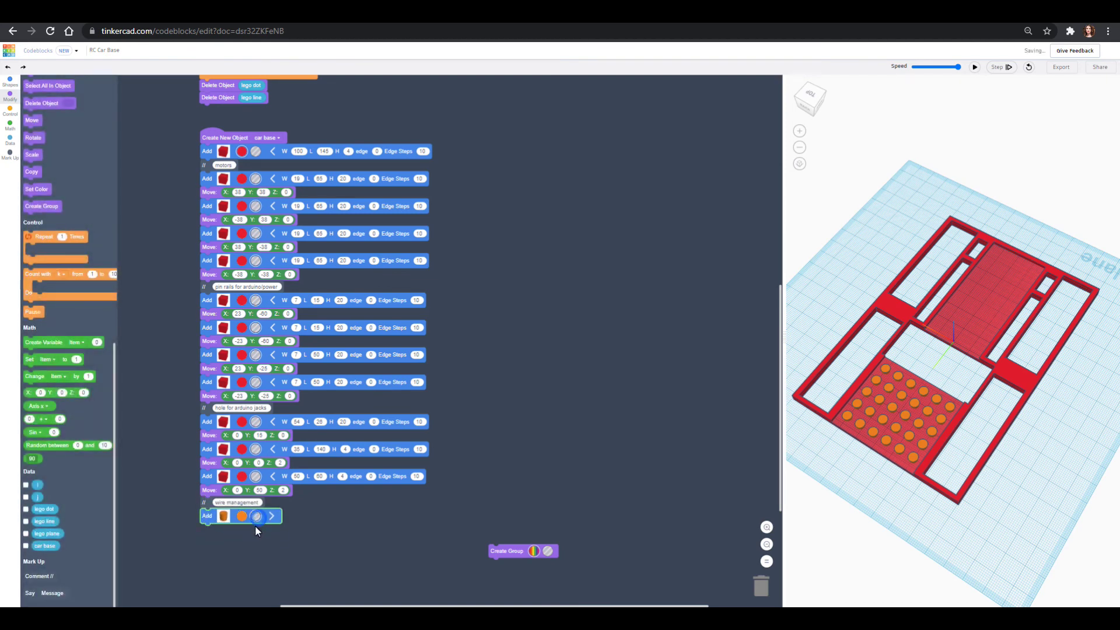
pyautogui.click(272, 516)
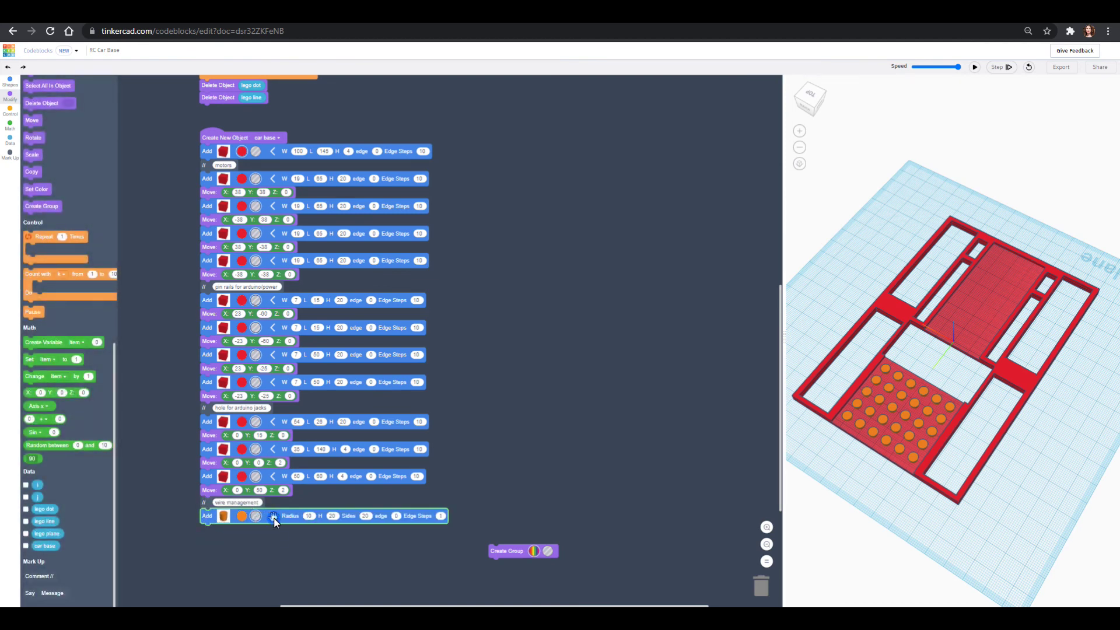
pyautogui.click(307, 516)
pyautogui.write('2.')
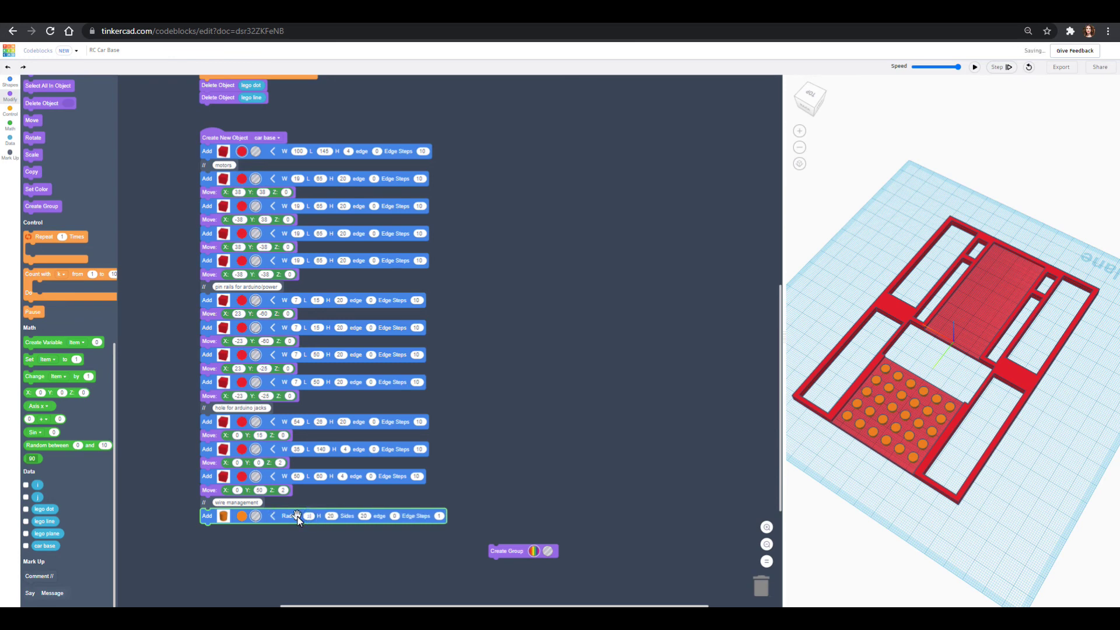
pyautogui.write('0')
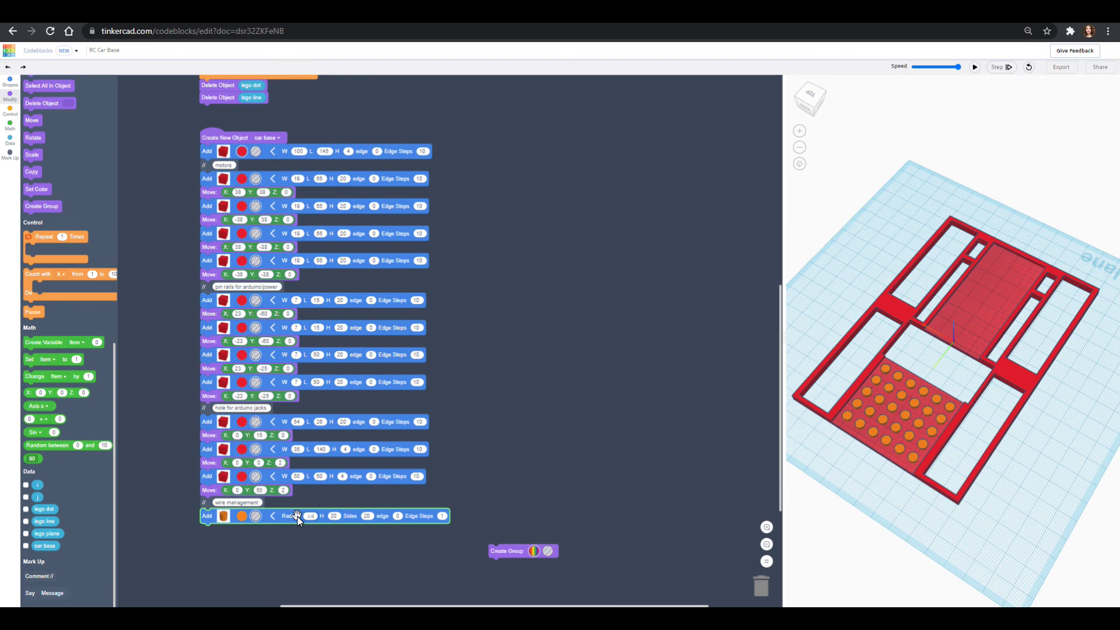
pyautogui.press('Tab')
pyautogui.press('Tab')
pyautogui.write('64')
pyautogui.moveTo(24, 124); pyautogui.dragTo(208, 539)
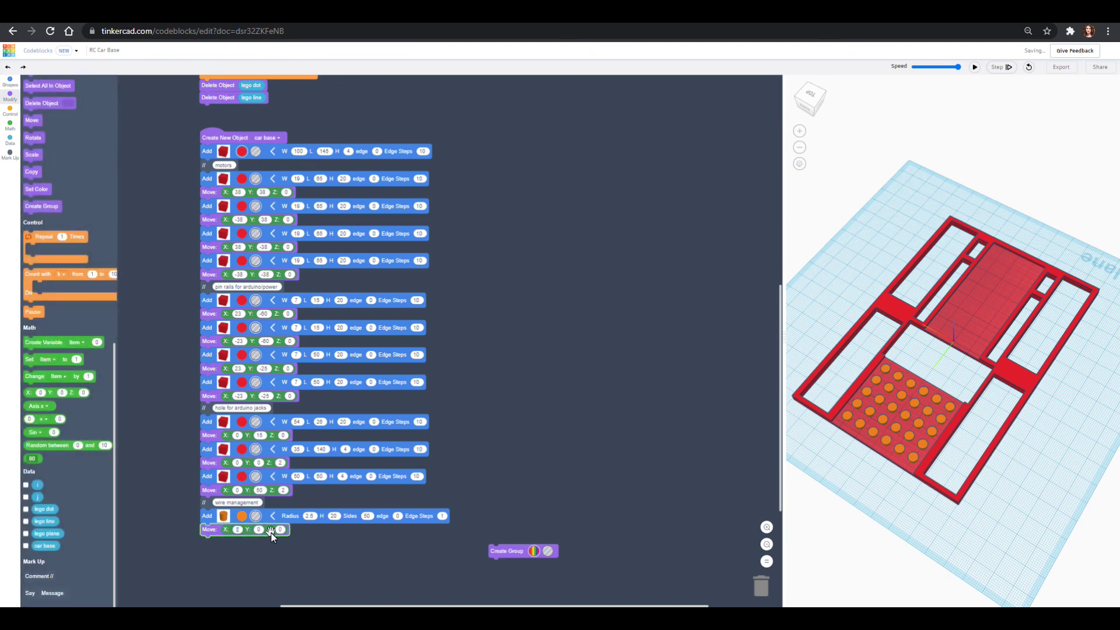
pyautogui.write('-4')
# Step: Duplicate the cylinder and its Move block beneath the originals with X 35, run the code, and inspect the hole positions
pyautogui.rightClick(207, 516)
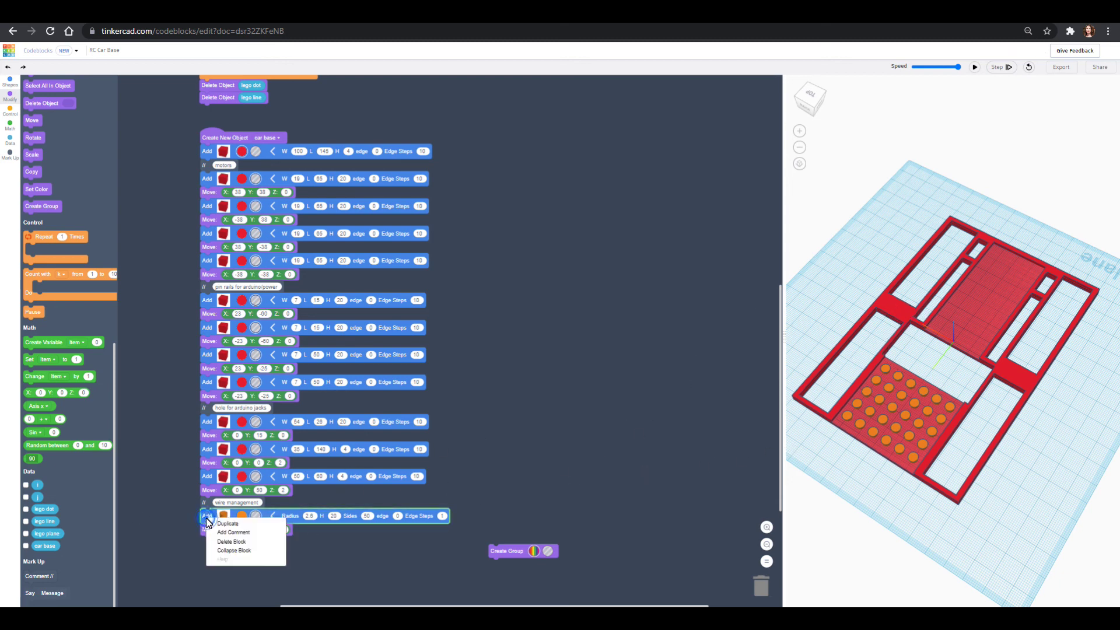
pyautogui.click(217, 524)
pyautogui.moveTo(194, 550); pyautogui.dragTo(184, 557)
pyautogui.click(239, 557)
pyautogui.write('35')
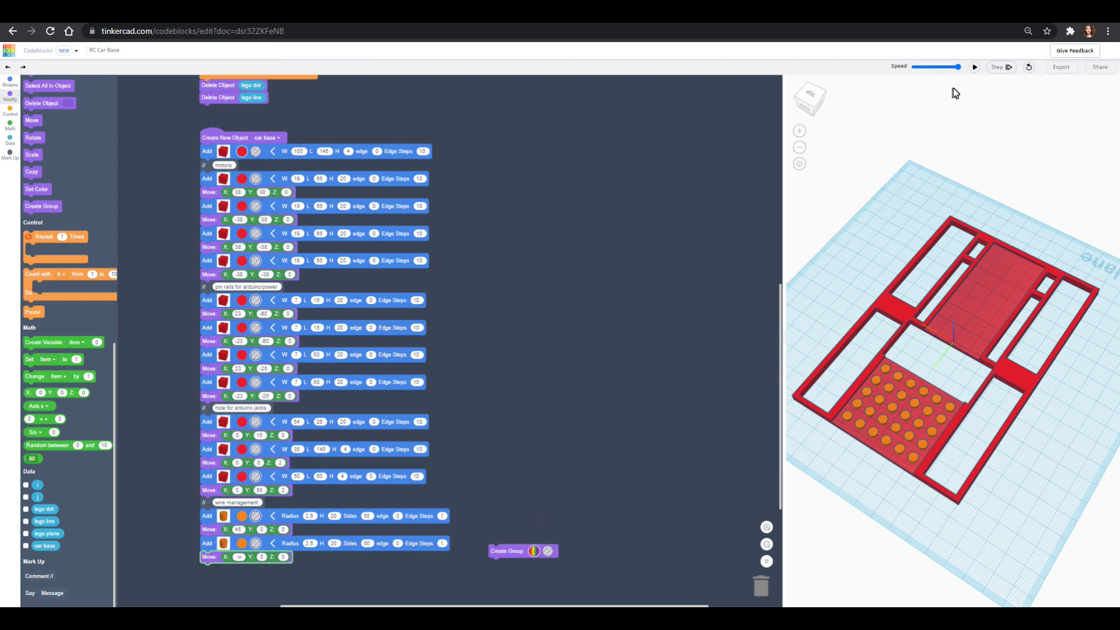
pyautogui.click(974, 67)
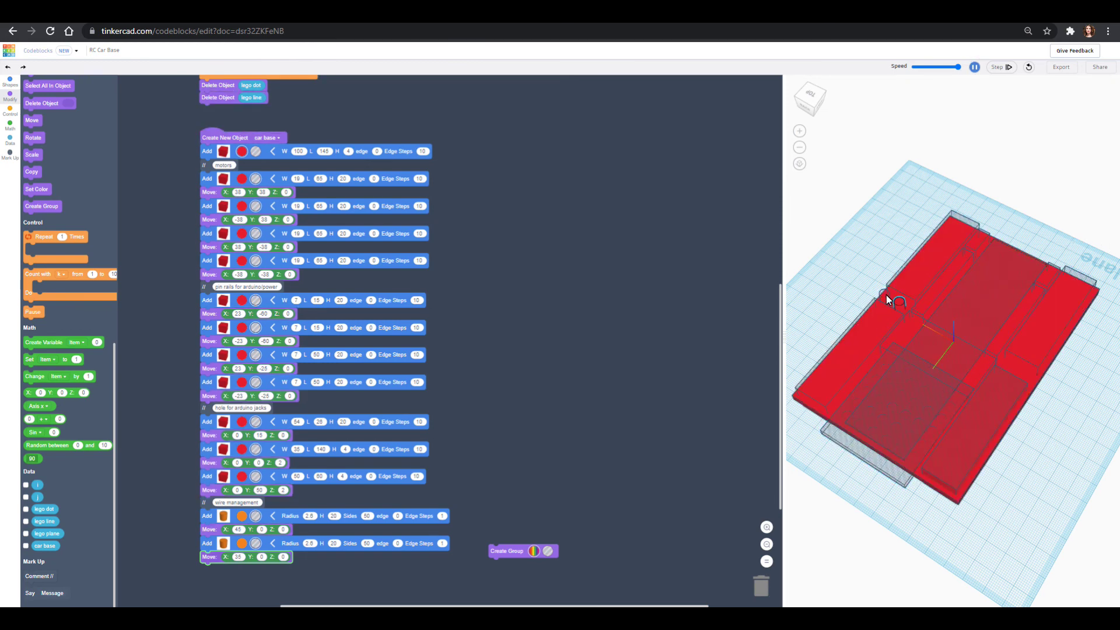
pyautogui.moveTo(898, 311); pyautogui.dragTo(904, 356, button='right')
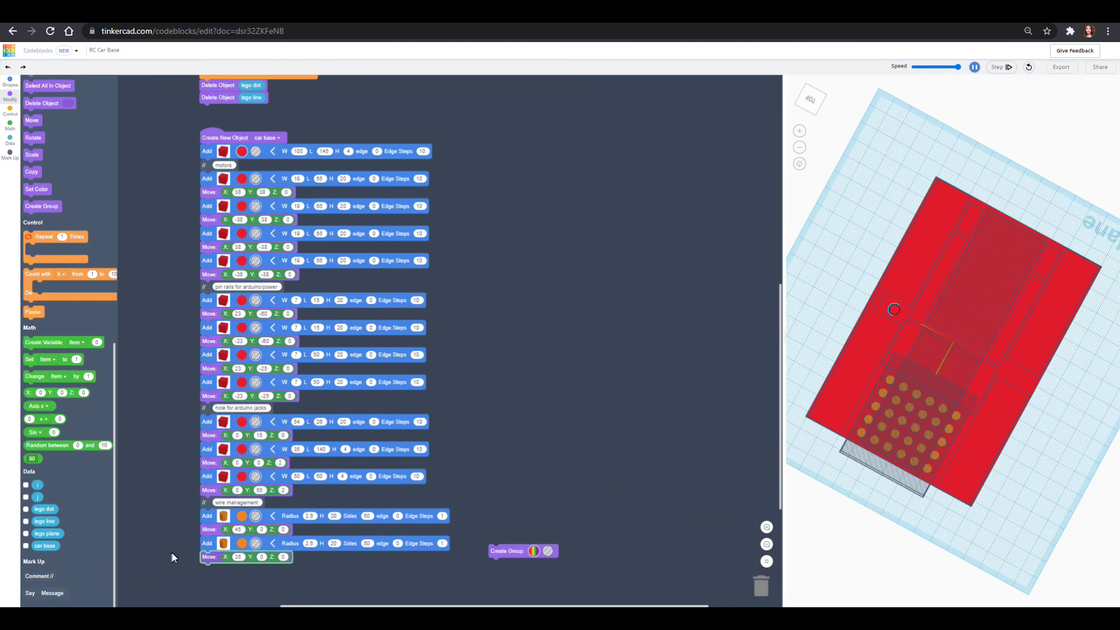
# Step: Duplicate both wire management cylinders with their Move blocks and attach the copies at the end of car base
pyautogui.click(207, 515)
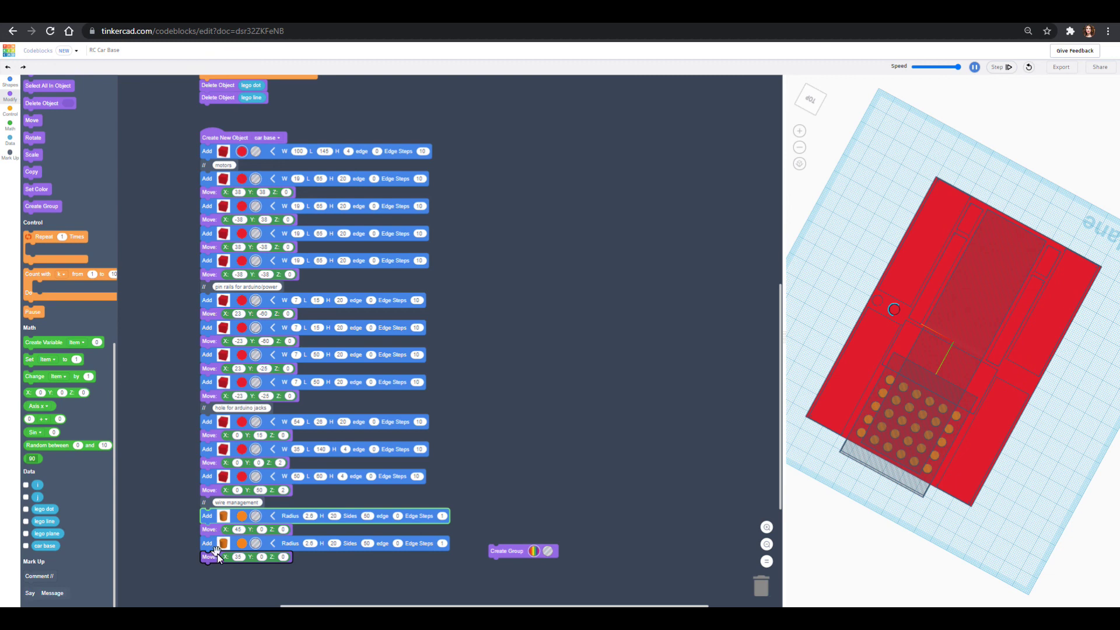
pyautogui.rightClick(207, 517)
pyautogui.click(224, 524)
pyautogui.moveTo(236, 562); pyautogui.dragTo(197, 568)
pyautogui.scroll(-1, 199, 568)
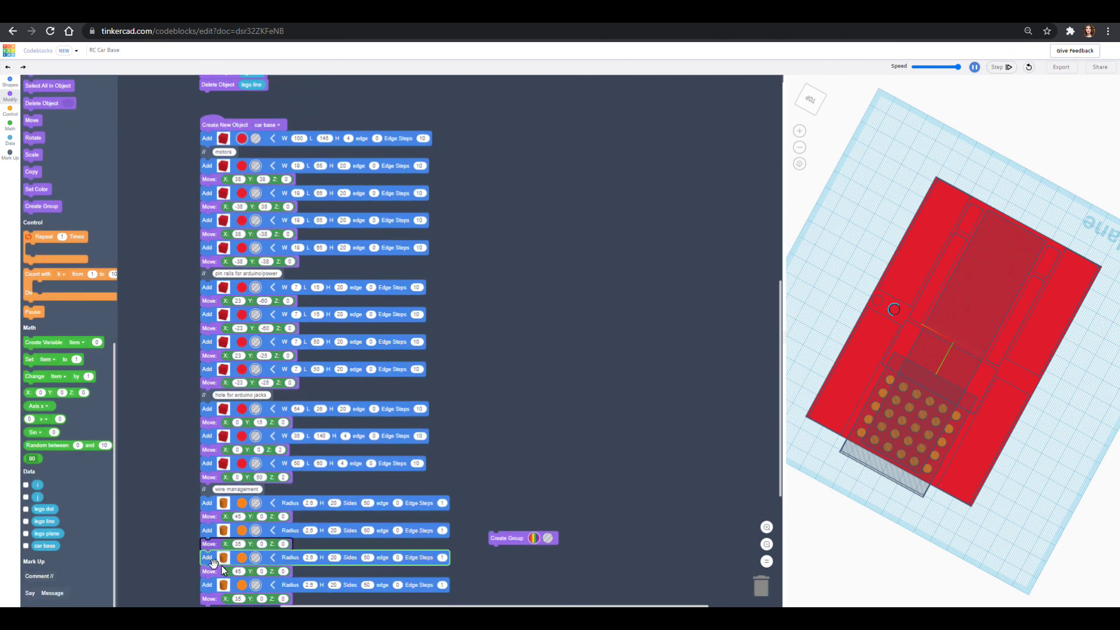
# Step: Set the X values of the two duplicated wire management Move blocks at the end of car base to -45 and -35
pyautogui.click(238, 571)
pyautogui.write('-45')
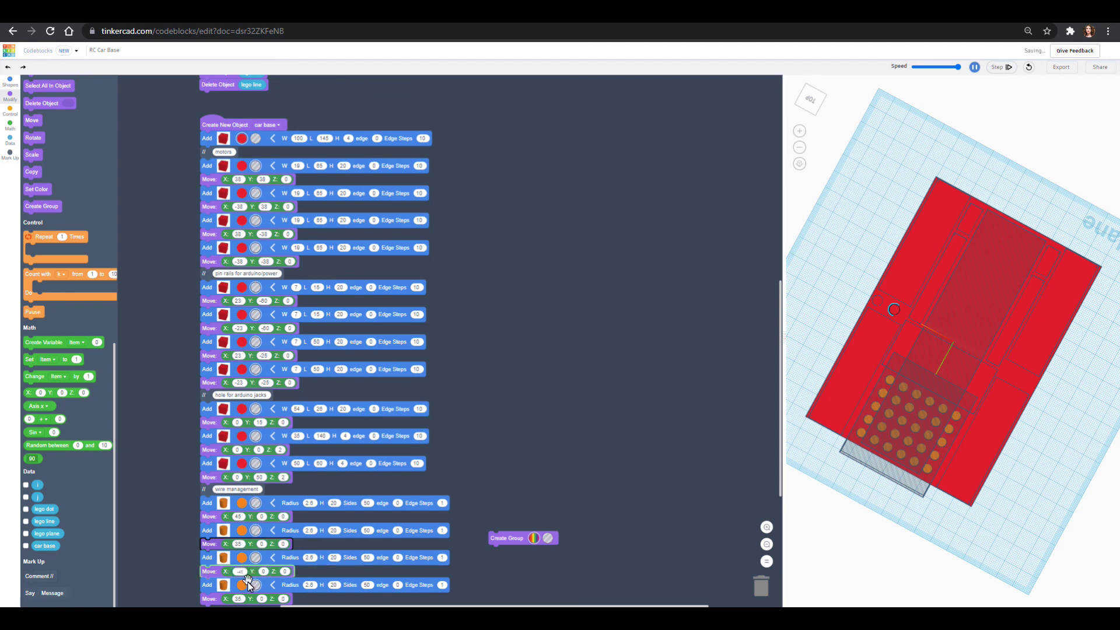
pyautogui.click(239, 598)
pyautogui.write('-35')
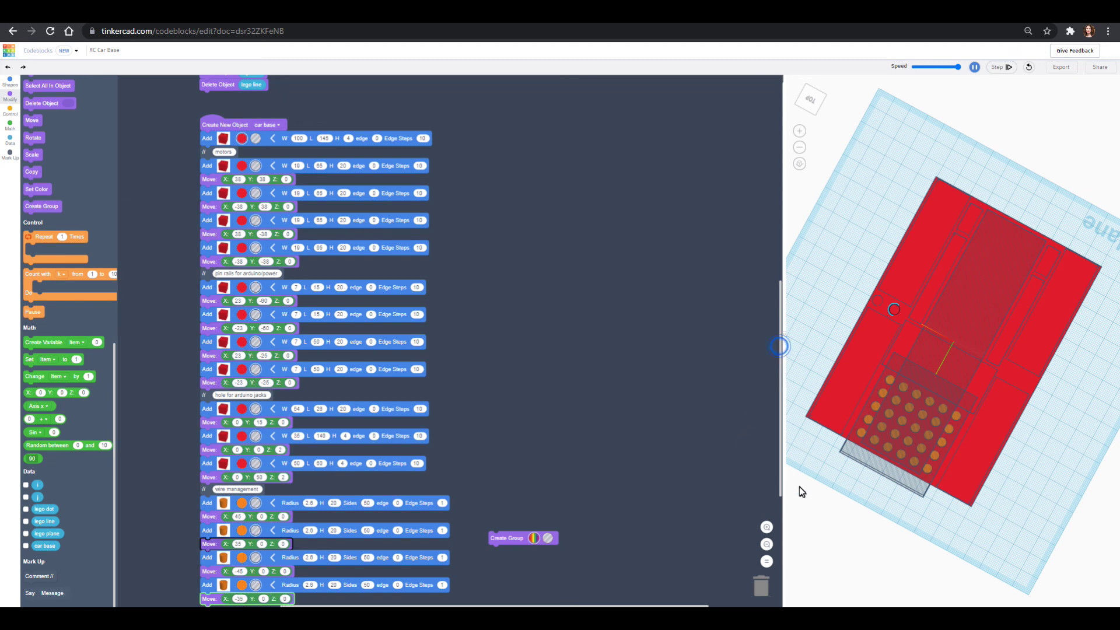
# Step: Attach the loose Create Group block beneath the last Move block at the end of car base
pyautogui.click(766, 482)
pyautogui.scroll(-5, 780, 479)
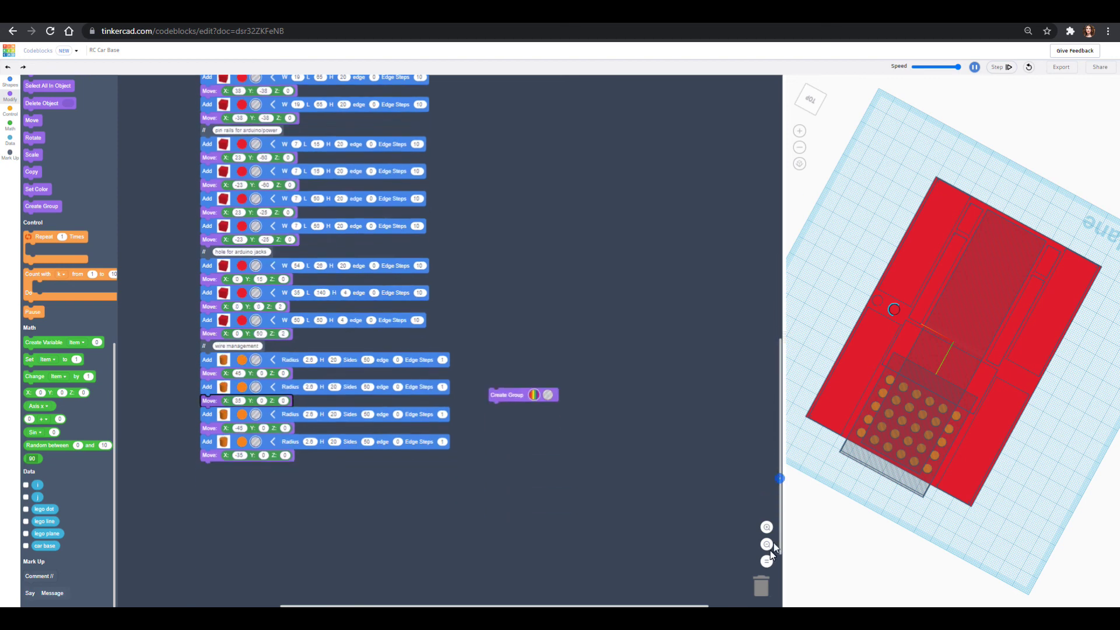
pyautogui.moveTo(513, 277); pyautogui.dragTo(227, 360)
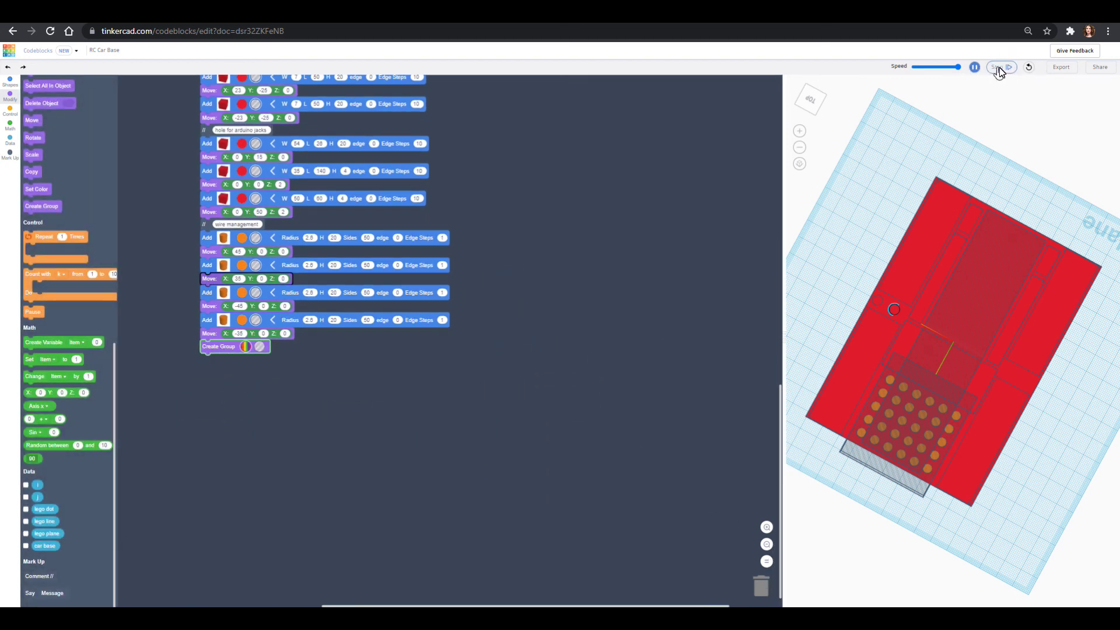
# Step: Reset and run the code, and inspect the cutouts and wire management holes in the grouped car base from different angles
pyautogui.click(1029, 67)
pyautogui.click(974, 67)
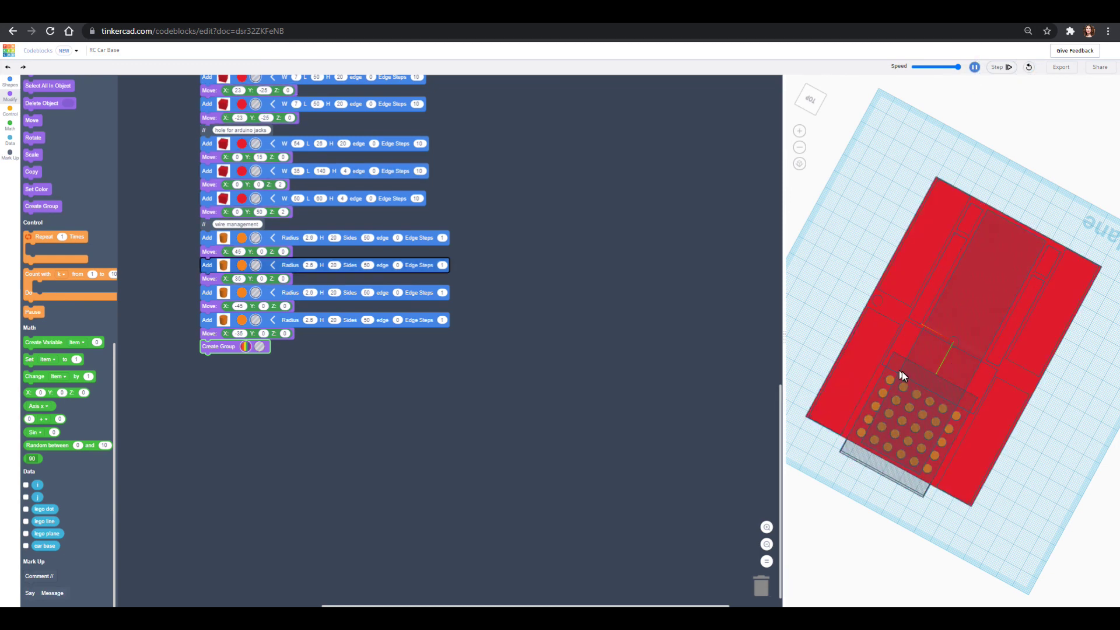
pyautogui.moveTo(1060, 422); pyautogui.dragTo(1100, 385, button='right')
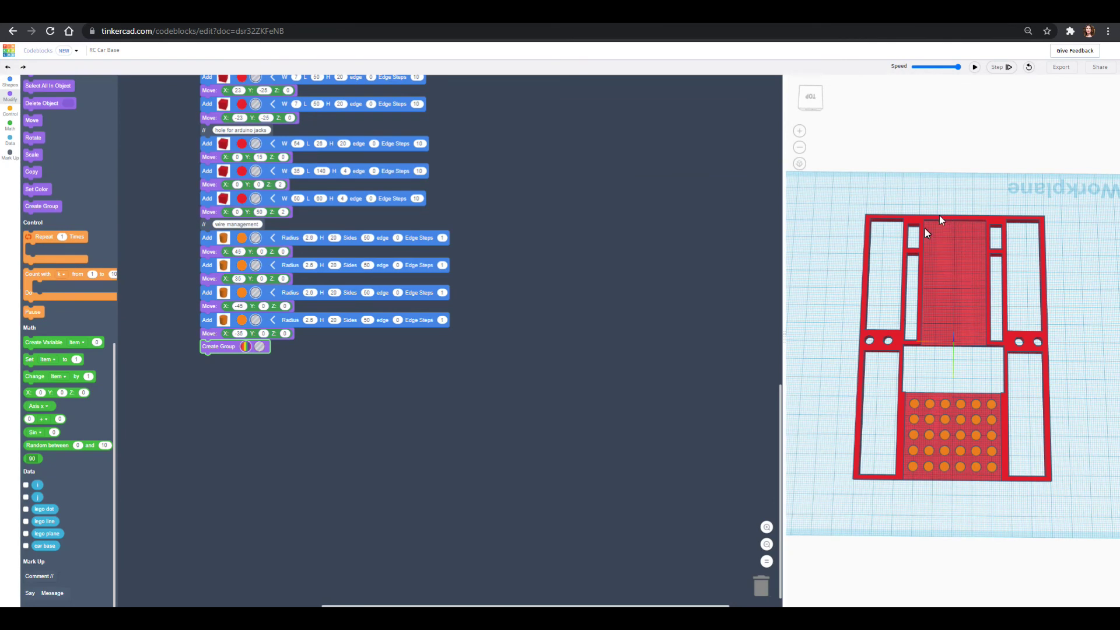
pyautogui.moveTo(992, 500); pyautogui.dragTo(964, 501, button='right')
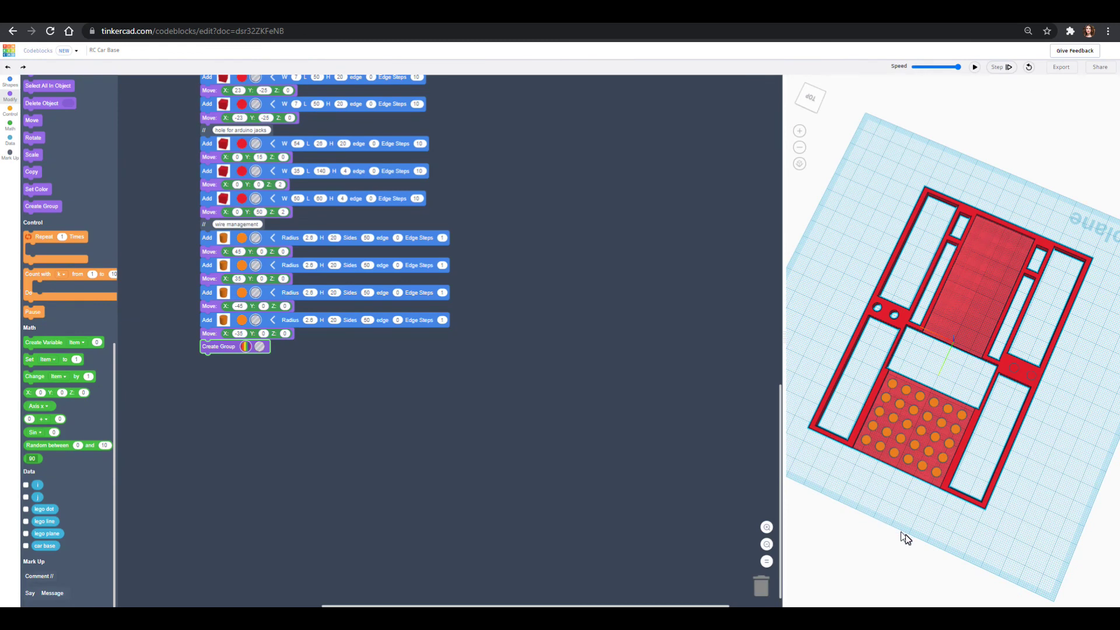